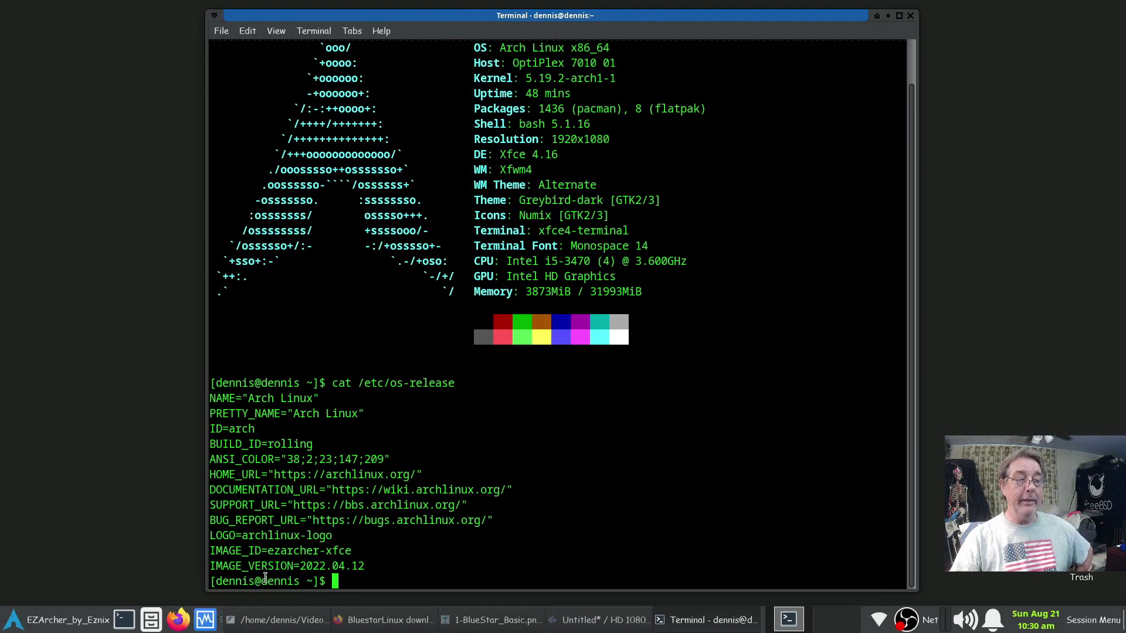
Step: Highlight the ezarcher part of the image ID in the os-release output, and close the terminal
left_click_drag(267, 554, 316, 550)
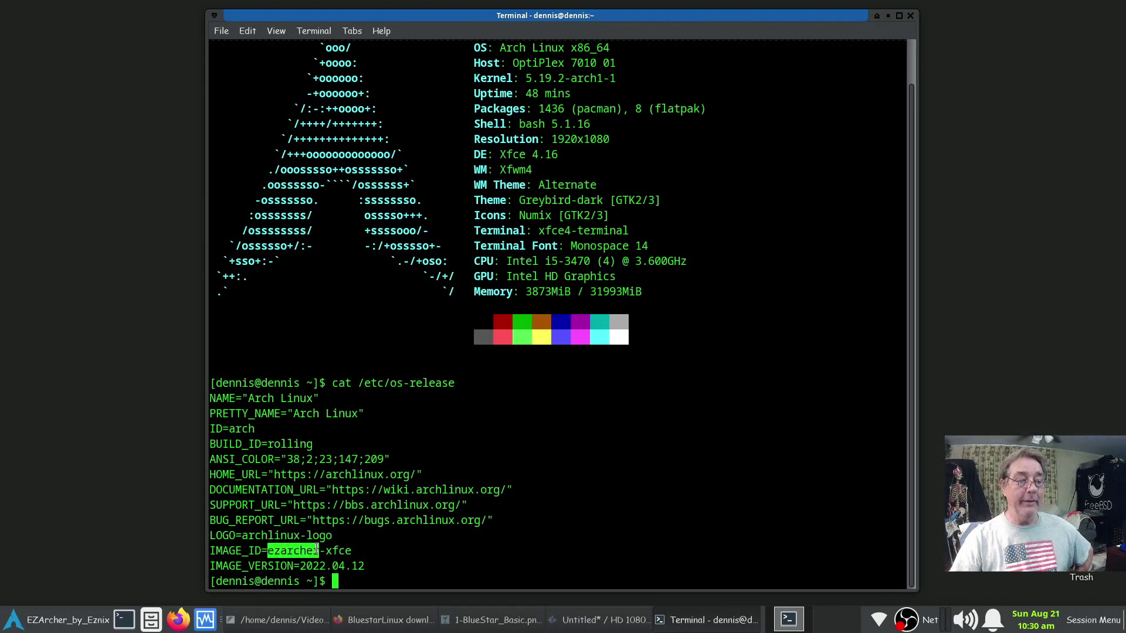
left_click(374, 550)
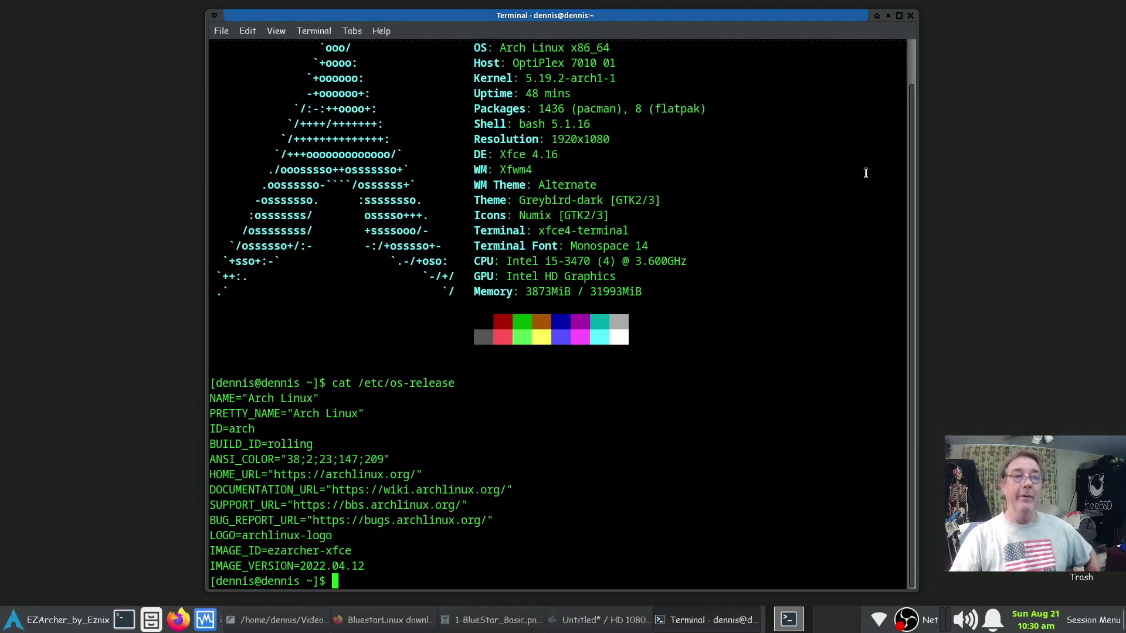
left_click(911, 17)
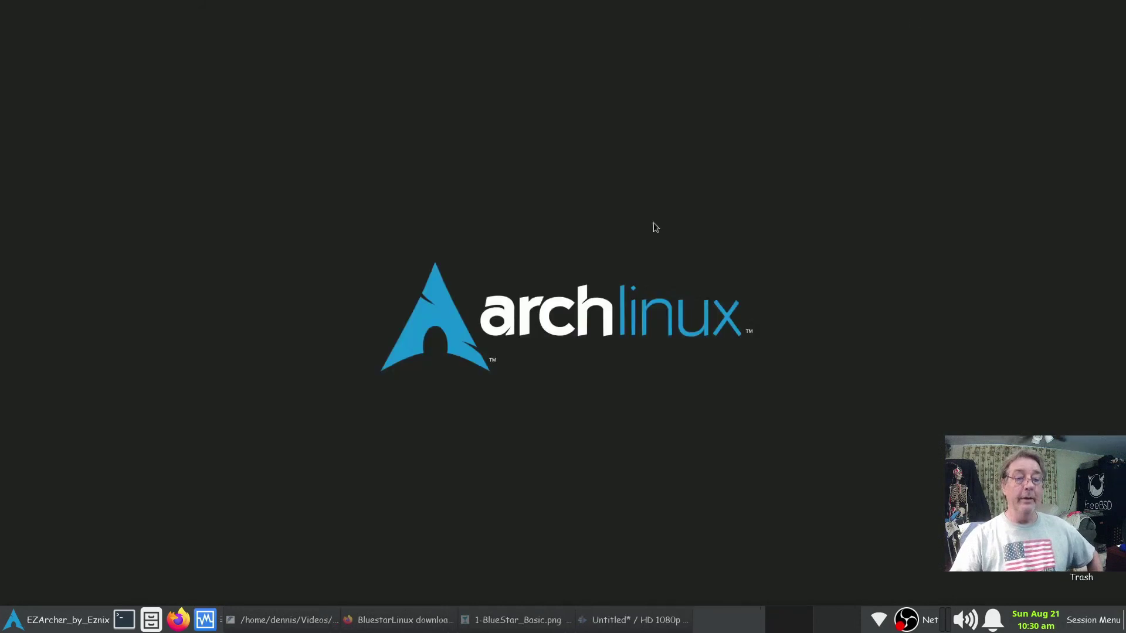
Step: Switch to Firefox and open the Bluestar page from DistroWatch's page hit ranking
left_click(428, 620)
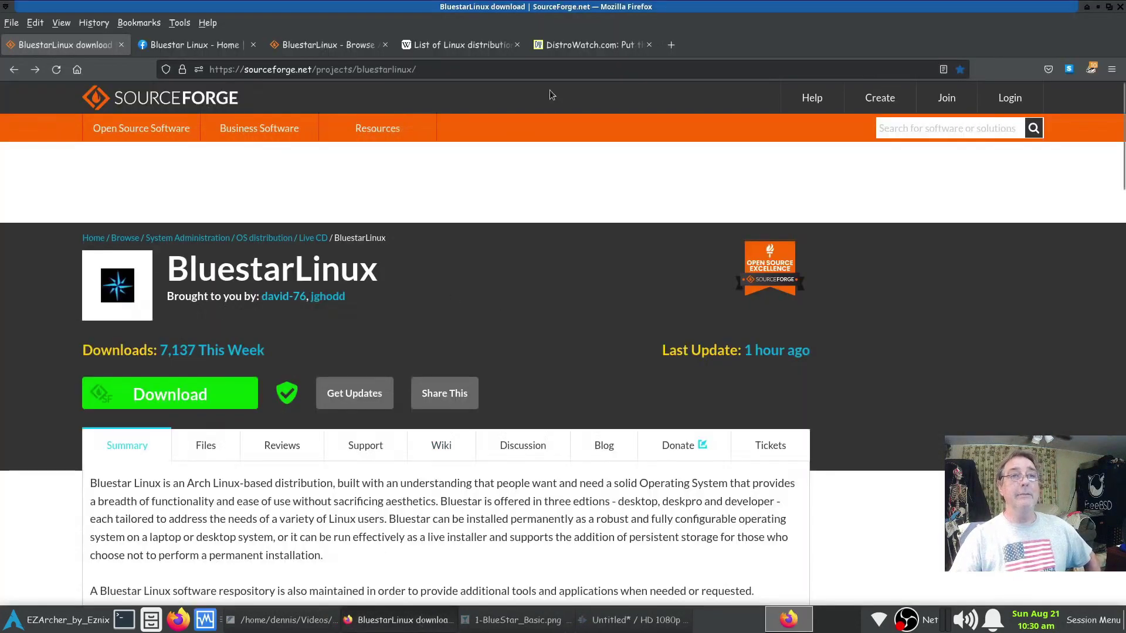
left_click(587, 45)
scroll(245, 432, "down", 15)
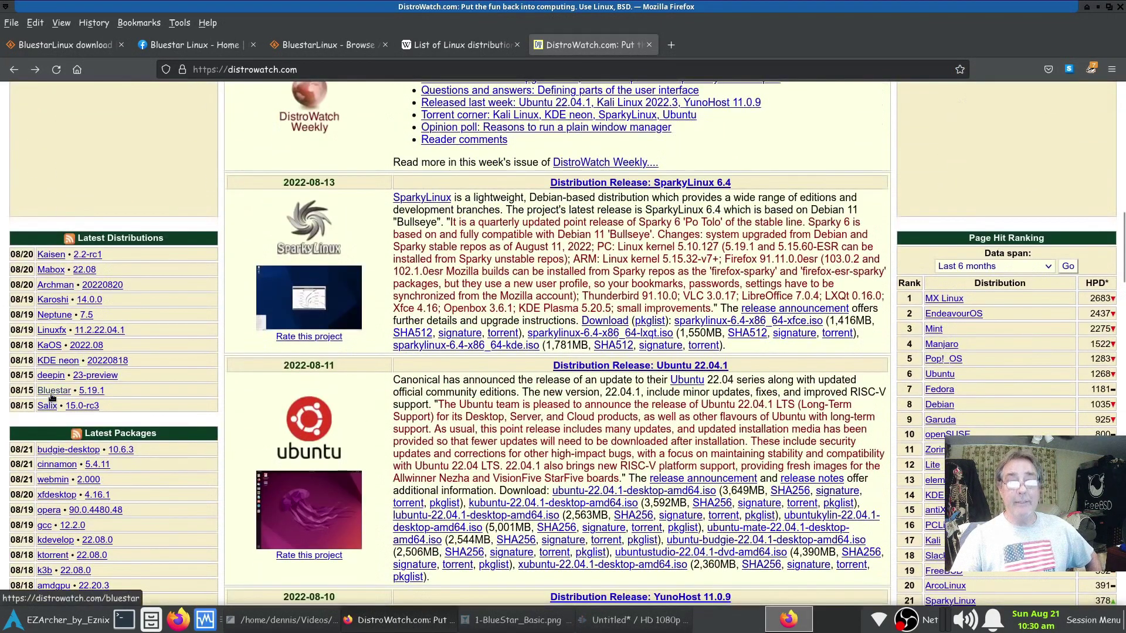
scroll(51, 405, "down", 5)
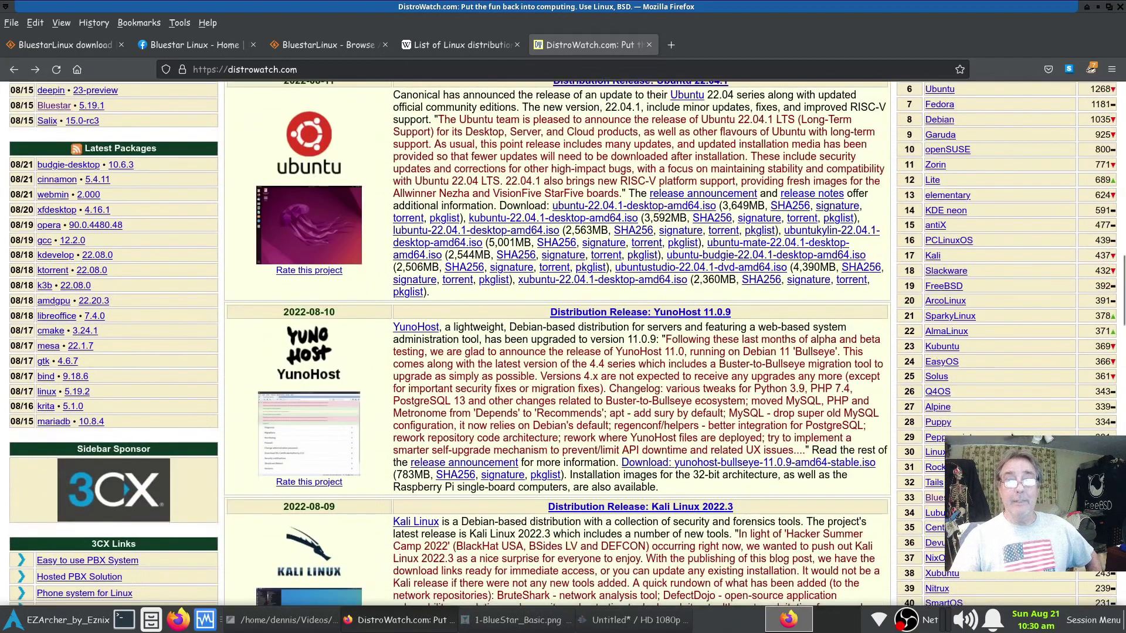
scroll(1011, 436, "down", 2)
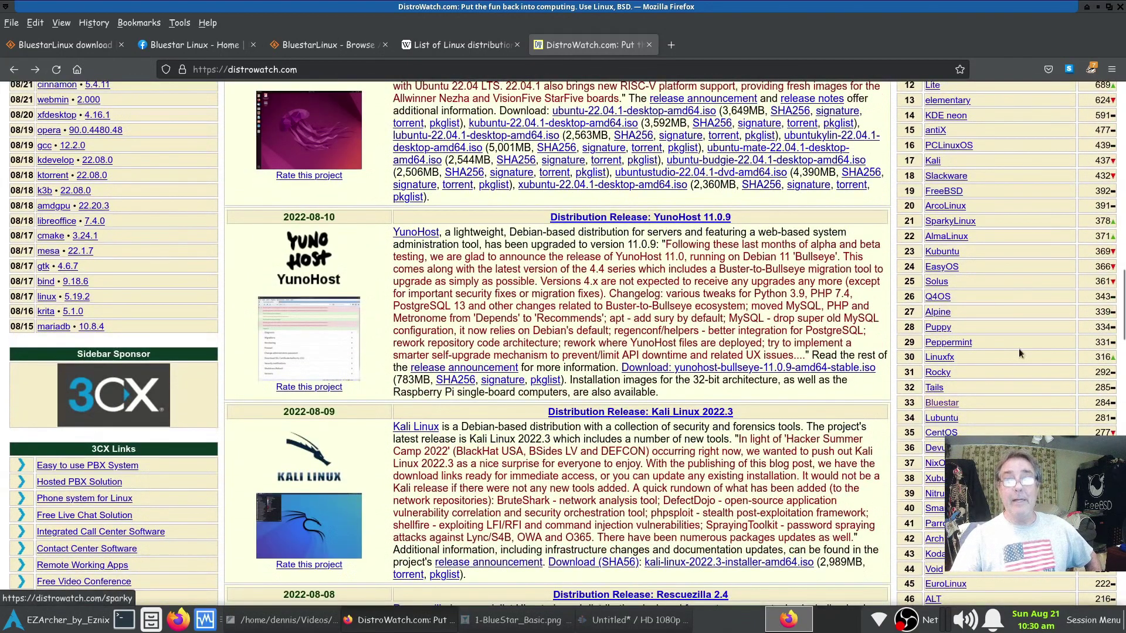
left_click(940, 402)
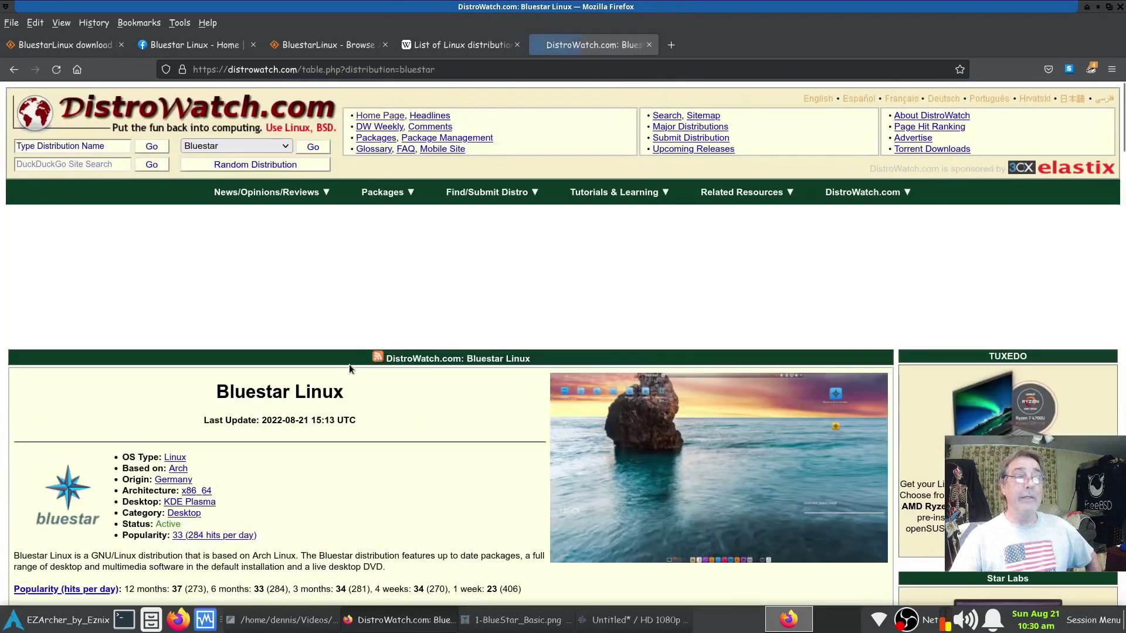
Step: Examine Bluestar Linux's overview and summary table on DistroWatch, glancing at its SourceForge project page in between
scroll(389, 427, "down", 5)
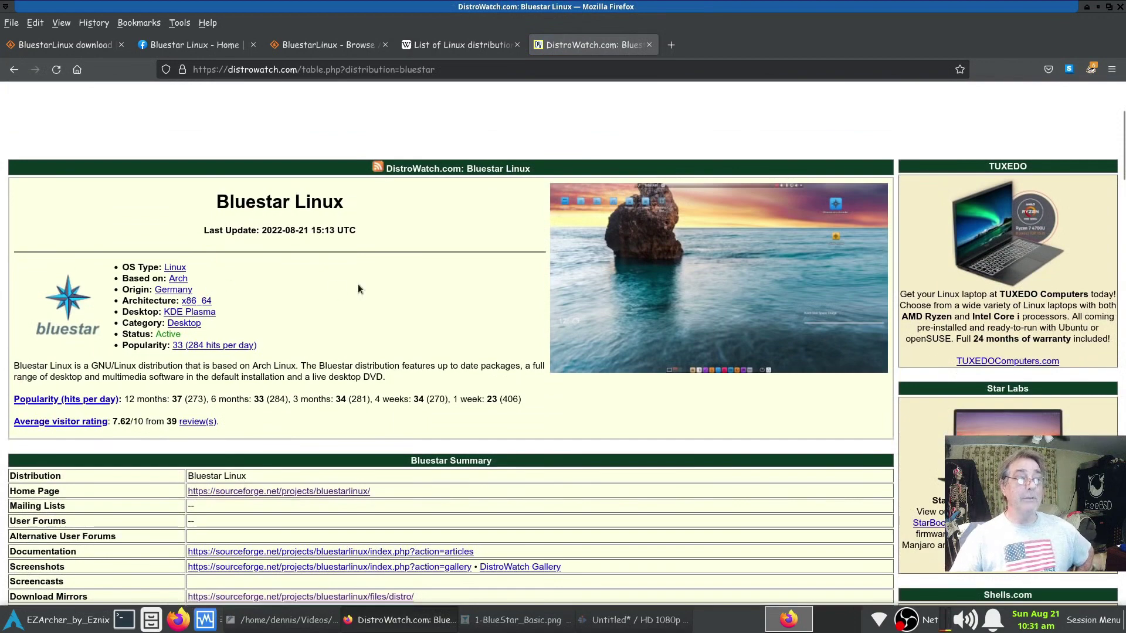
left_click(70, 45)
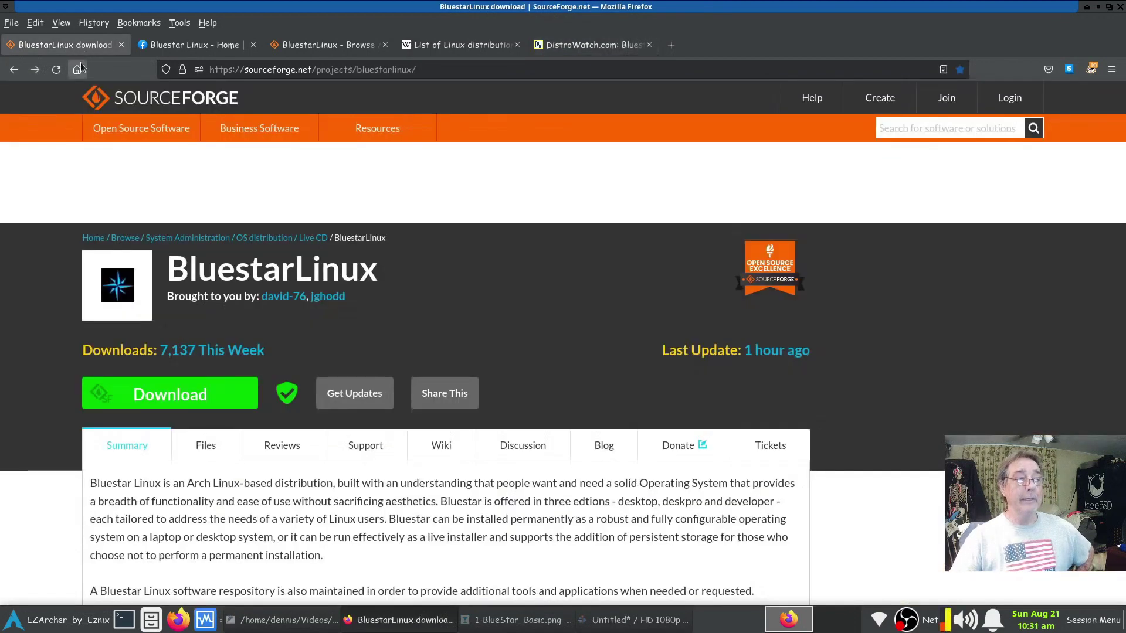
left_click(590, 44)
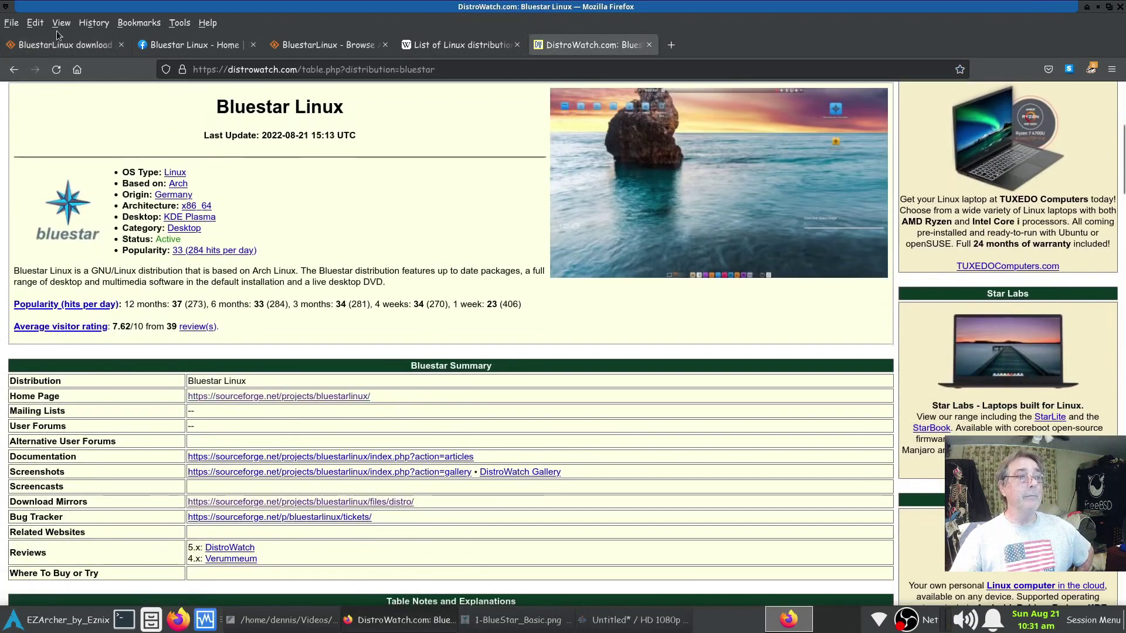
Step: Read the BluestarLinux description, feature list and project samples on its SourceForge page
left_click(56, 49)
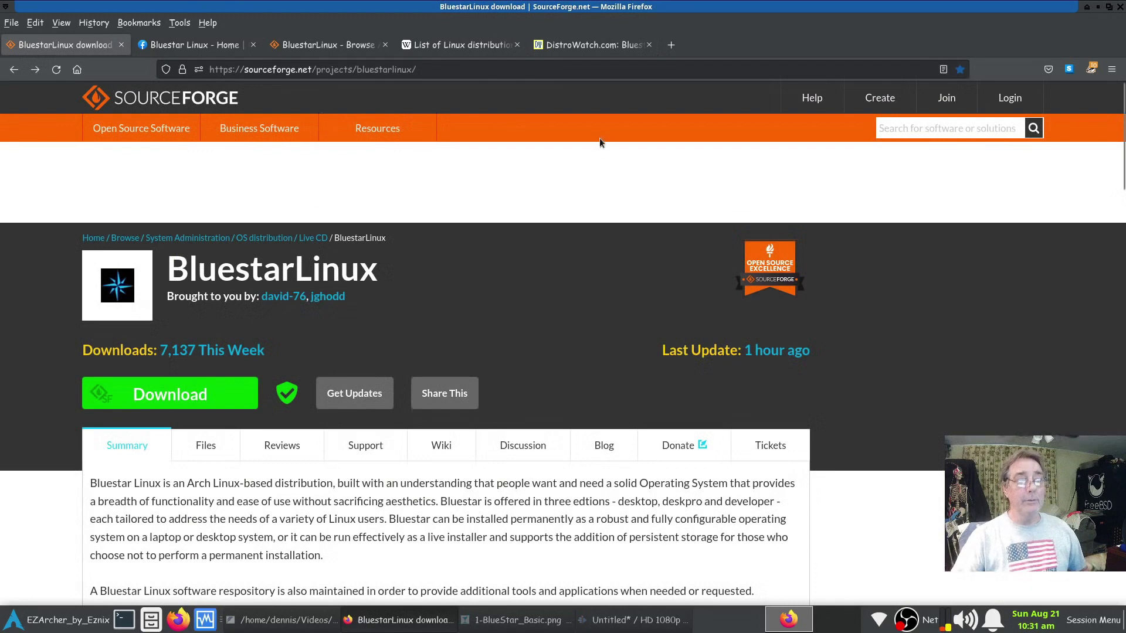
scroll(215, 490, "down", 2)
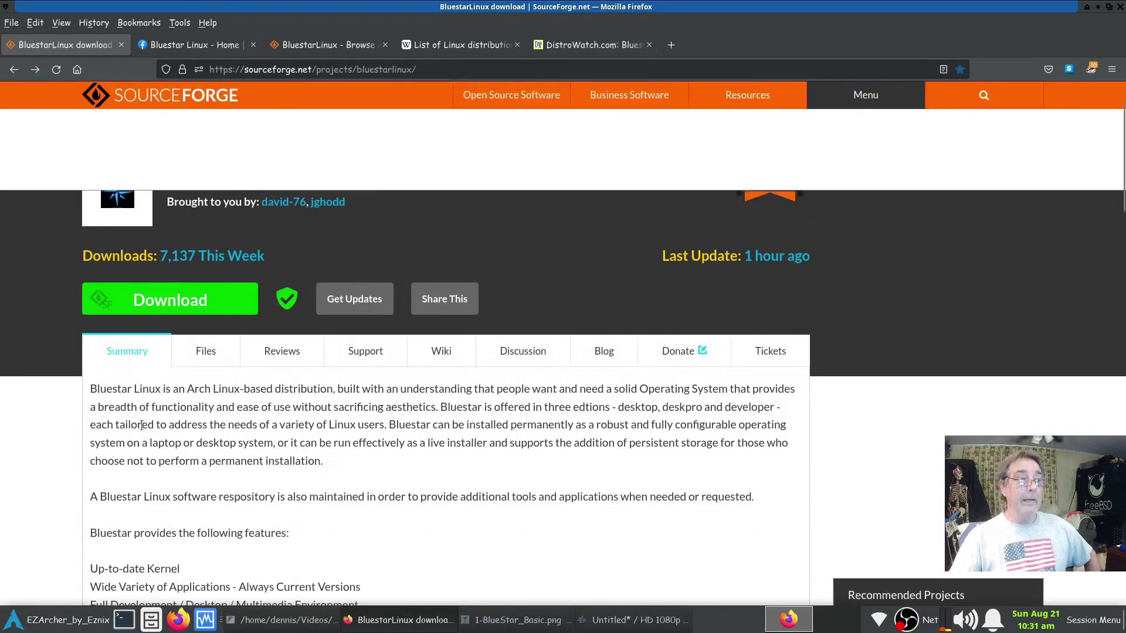
scroll(569, 441, "down", 4)
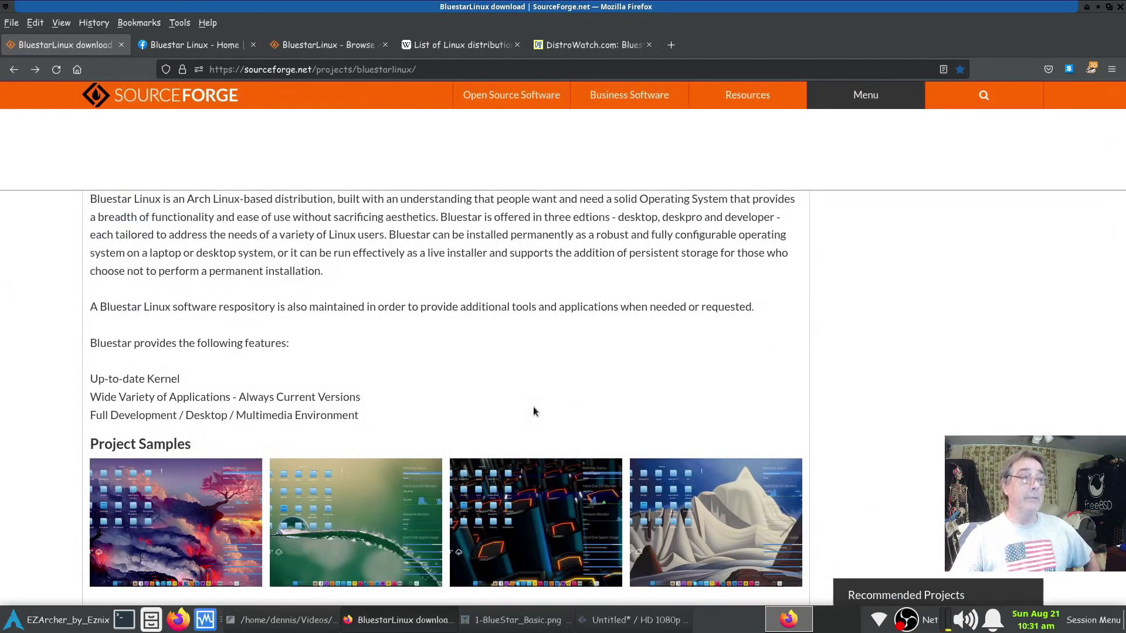
scroll(534, 410, "down", 2)
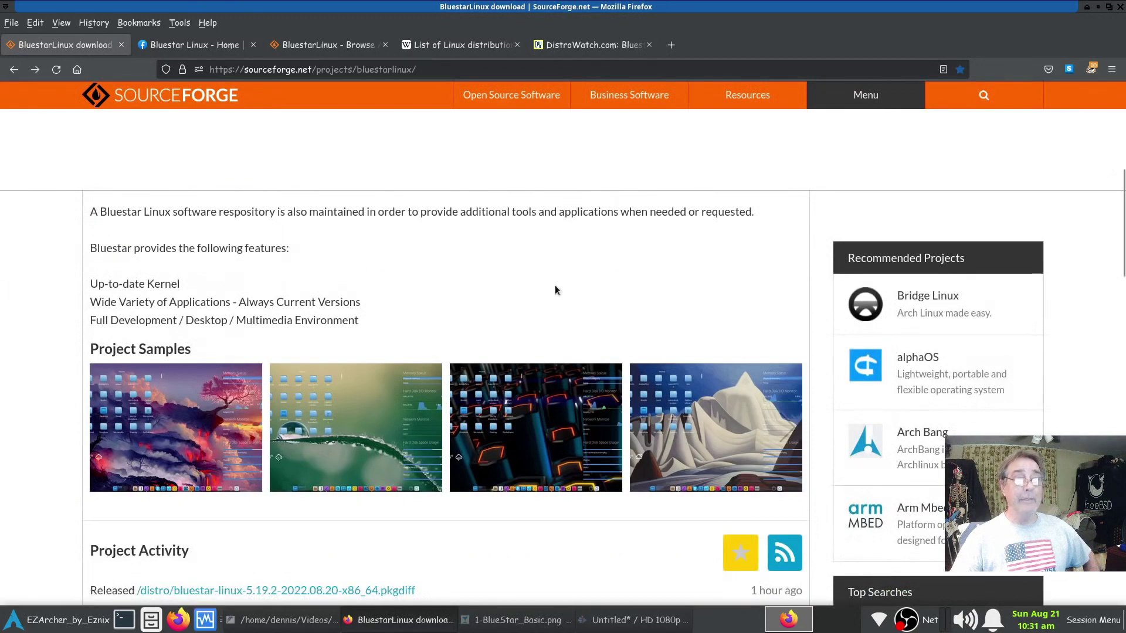
scroll(555, 291, "down", 2)
scroll(489, 455, "up", 6)
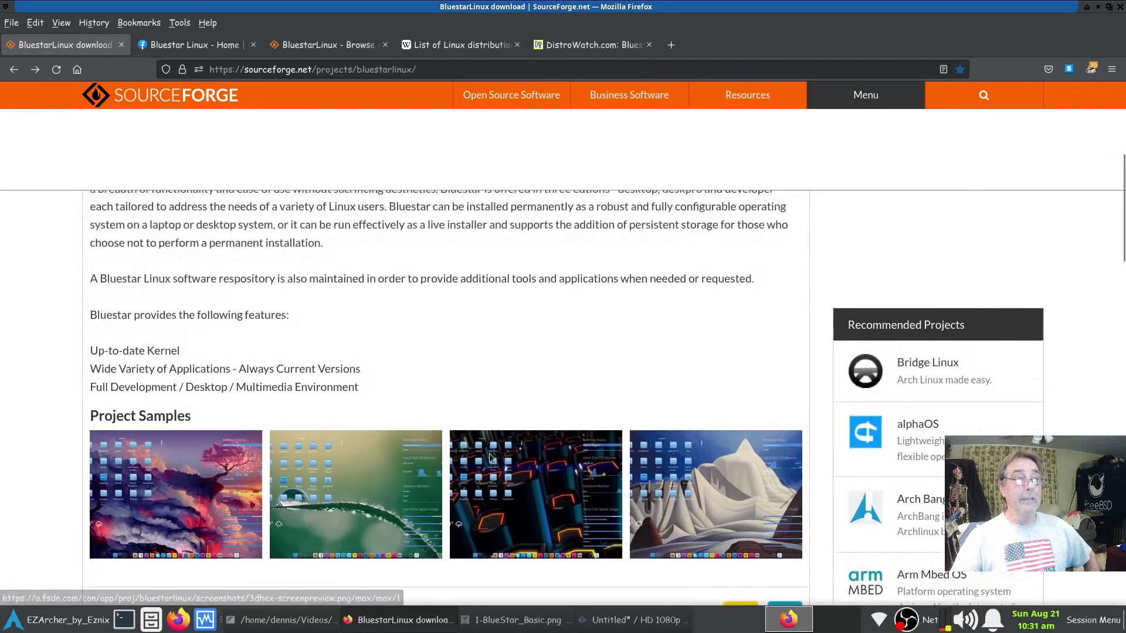
scroll(544, 463, "up", 2)
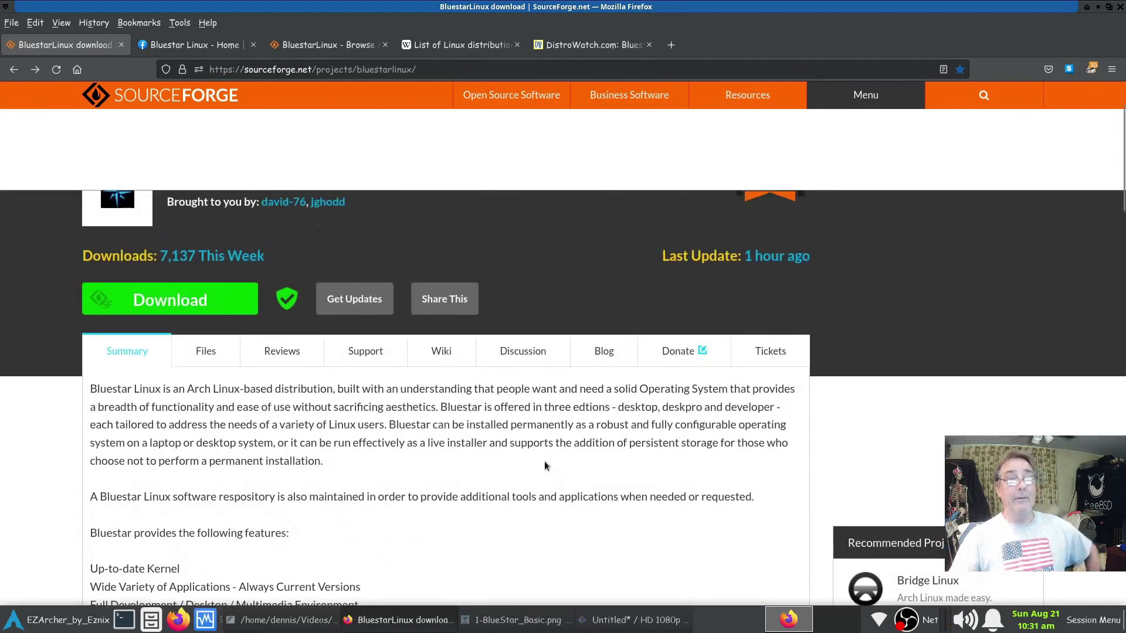
scroll(546, 531, "up", 2)
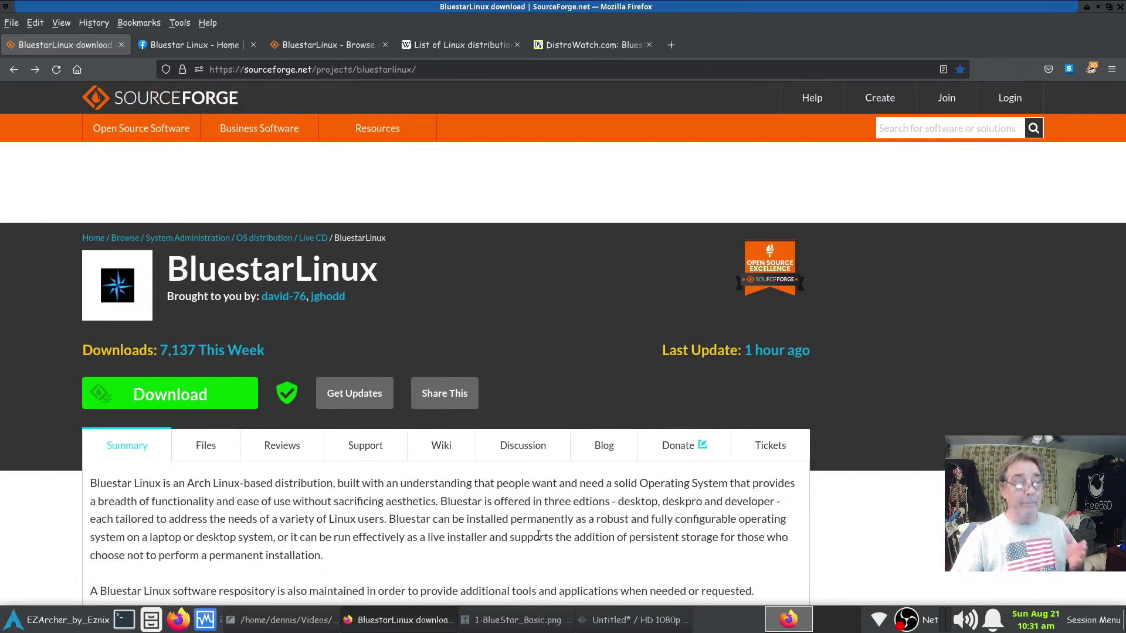
Step: Review the SourceForge project page down to the recent releases, categories and follow links, and return to its start
scroll(505, 509, "down", 2)
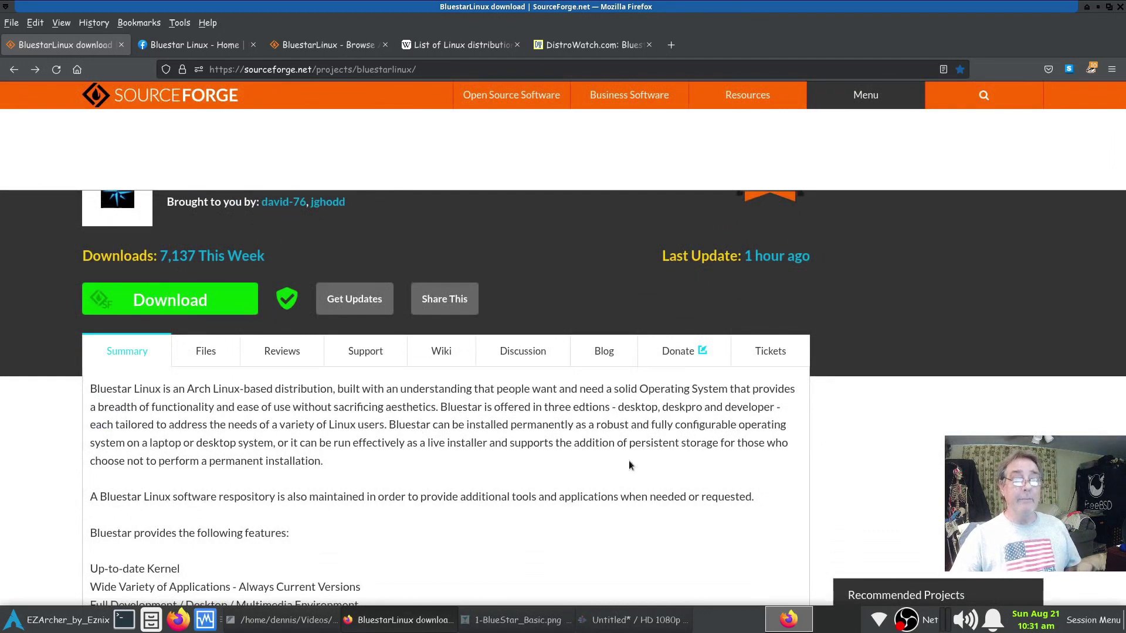
scroll(426, 474, "up", 2)
scroll(428, 476, "down", 2)
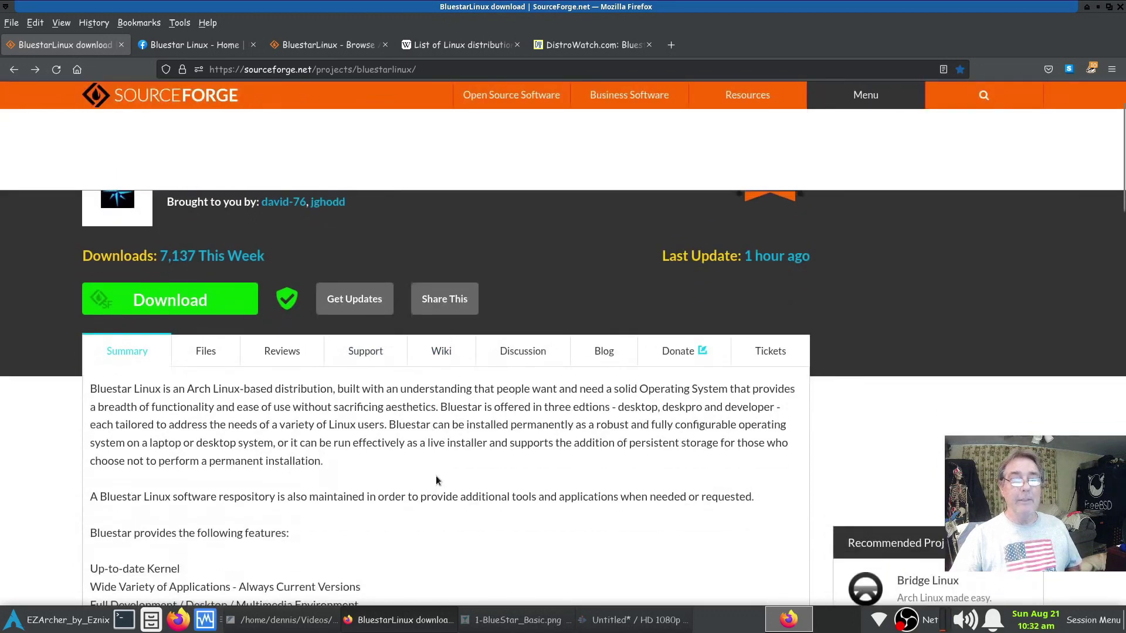
scroll(436, 480, "down", 2)
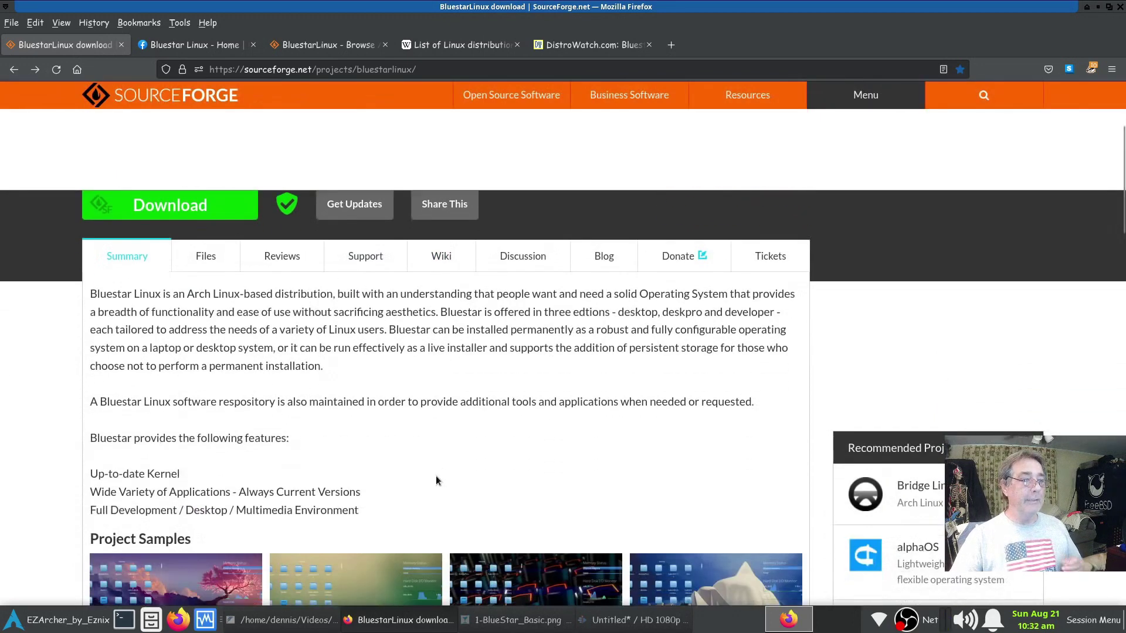
scroll(436, 480, "down", 6)
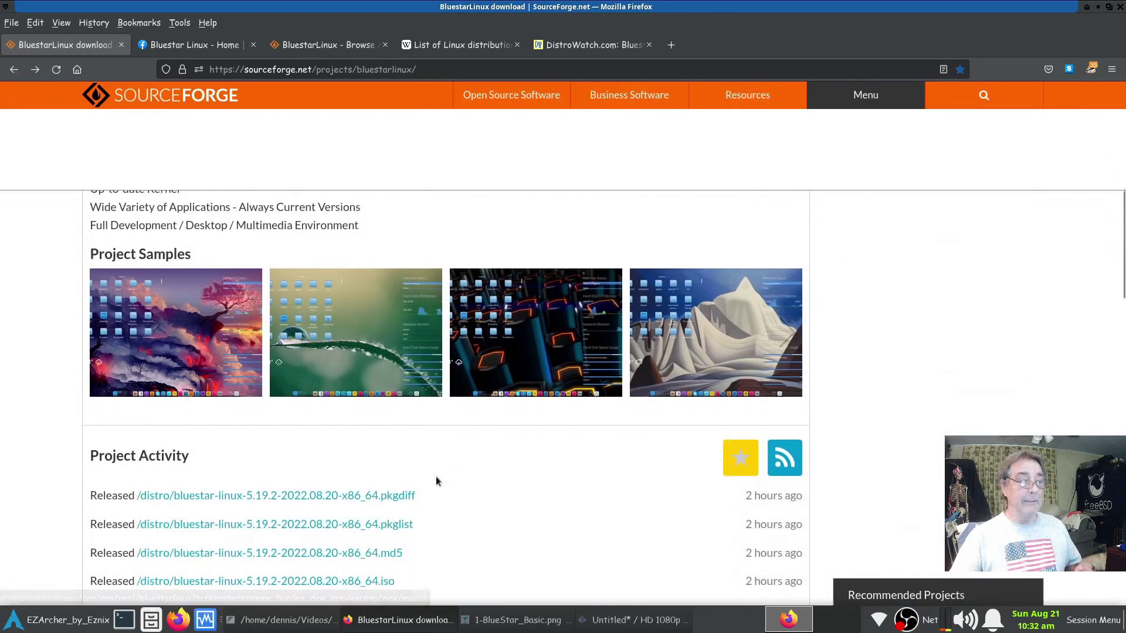
scroll(436, 481, "down", 6)
scroll(436, 480, "down", 2)
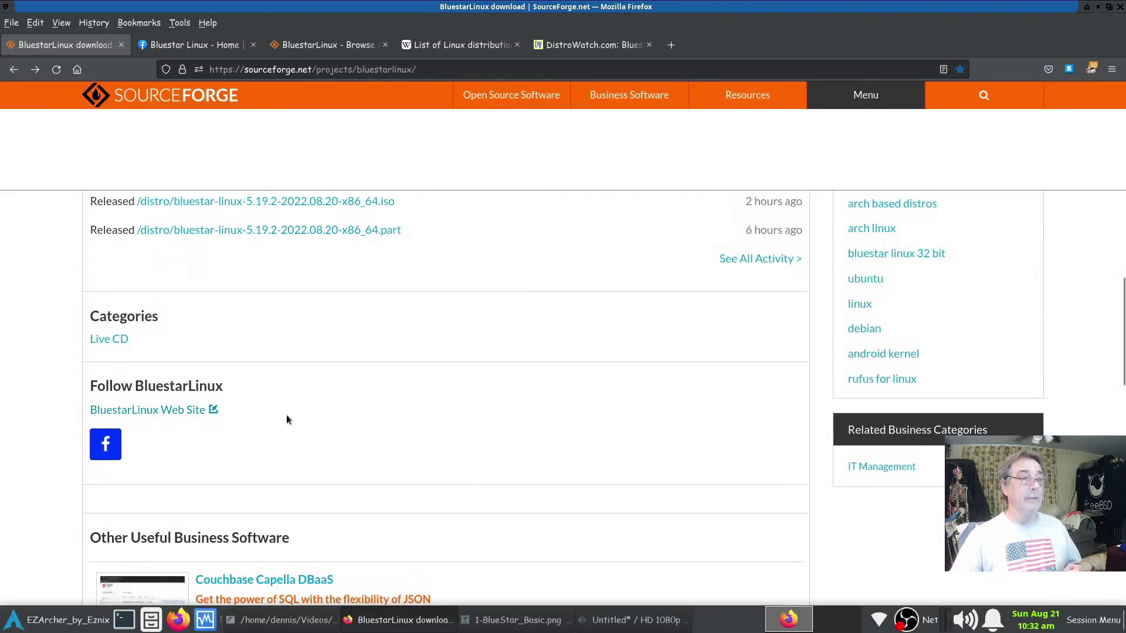
scroll(342, 394, "up", 10)
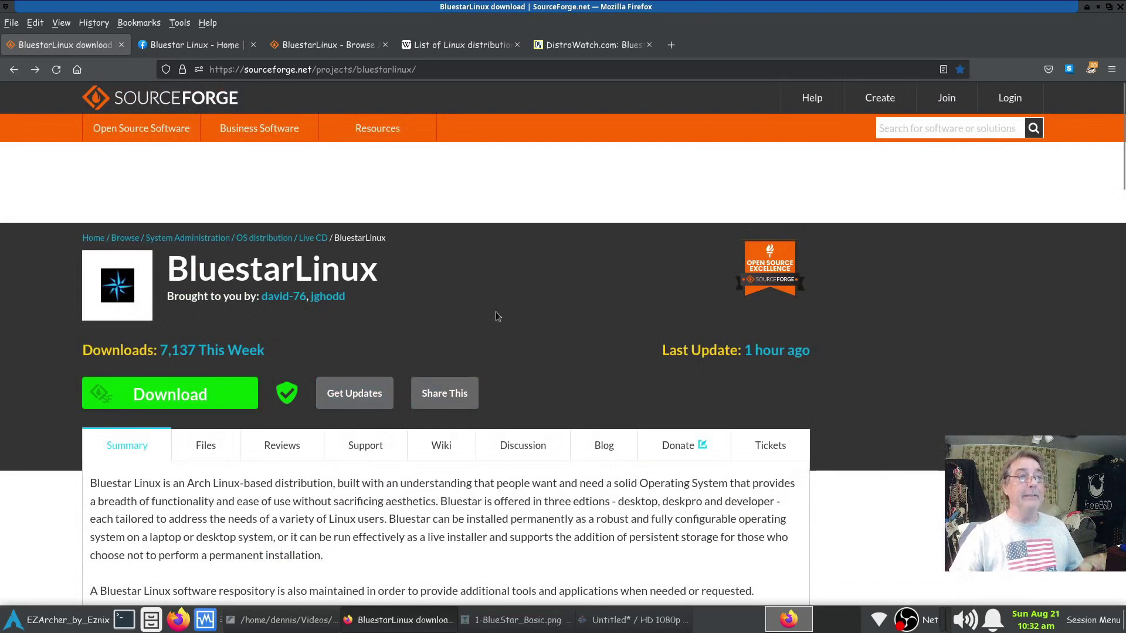
Step: Open the About section of Bluestar Linux's Facebook page and examine its general, contact and additional information
left_click(187, 45)
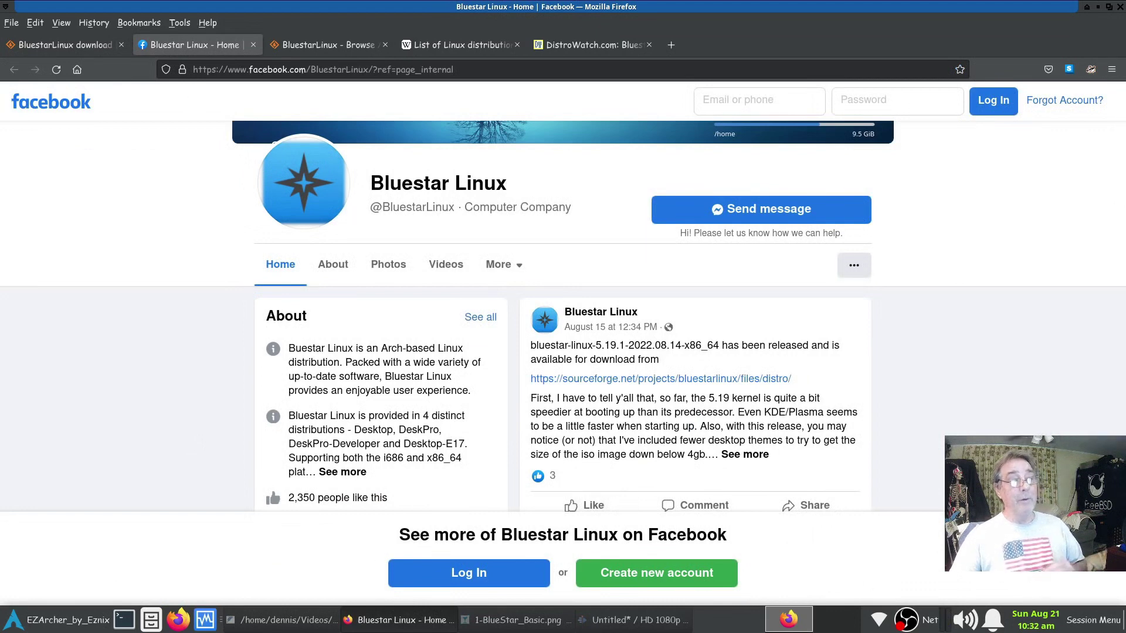
scroll(563, 318, "down", 2)
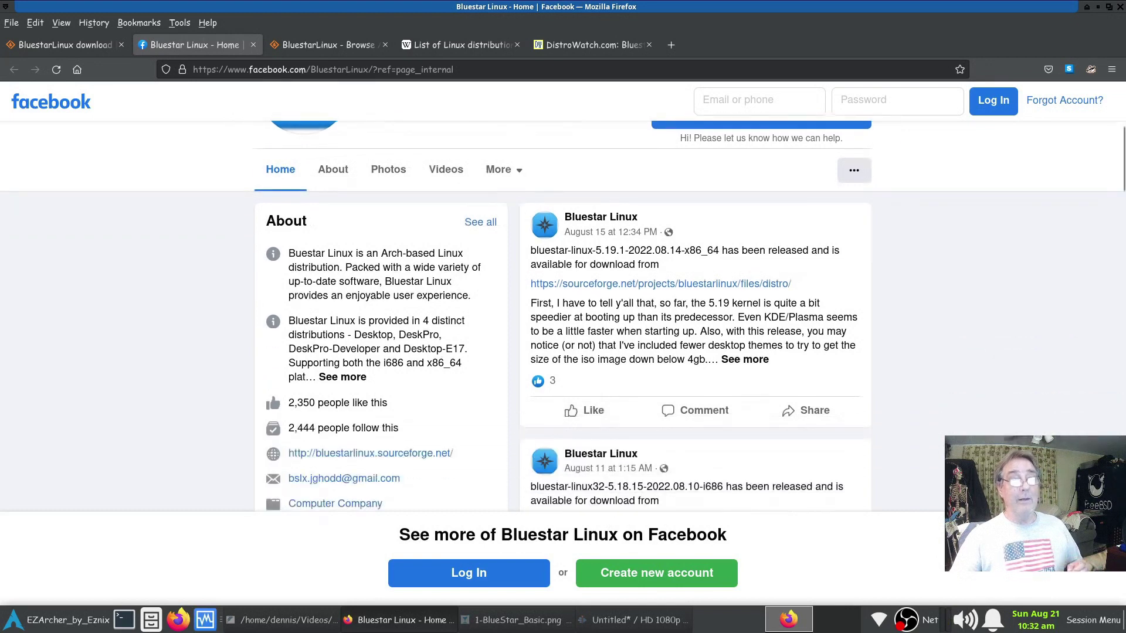
left_click(332, 168)
scroll(621, 410, "down", 2)
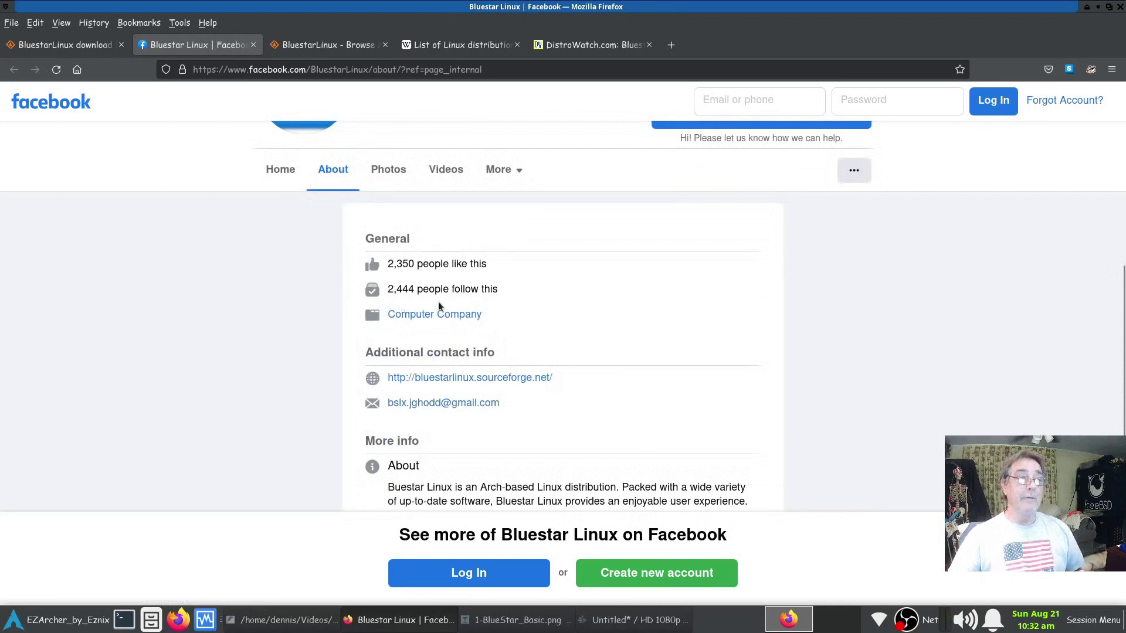
scroll(680, 382, "down", 2)
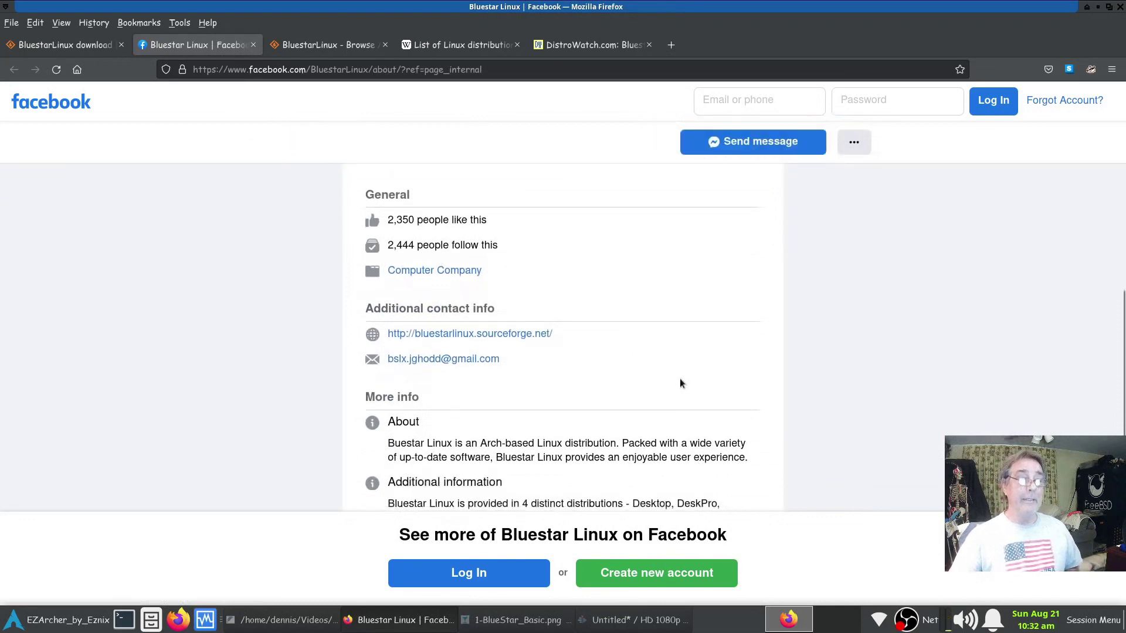
scroll(680, 382, "down", 1)
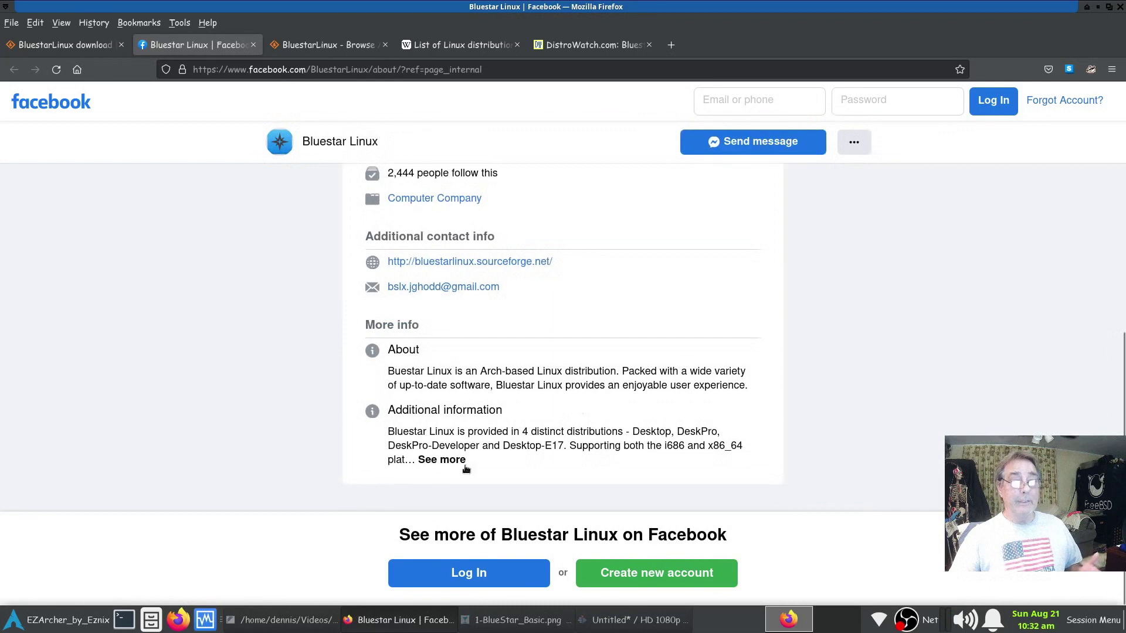
Step: Expand the additional information about Bluestar Linux, dismiss the Facebook login prompt, and read the full text
left_click(441, 459)
scroll(421, 454, "down", 2)
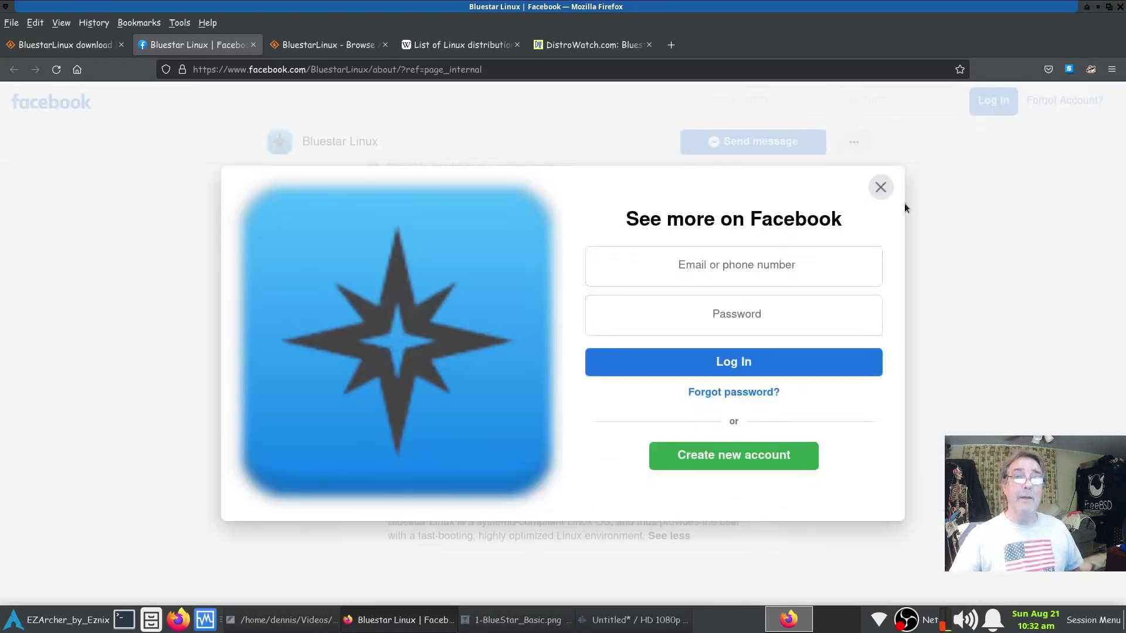
left_click(881, 187)
scroll(883, 416, "down", 2)
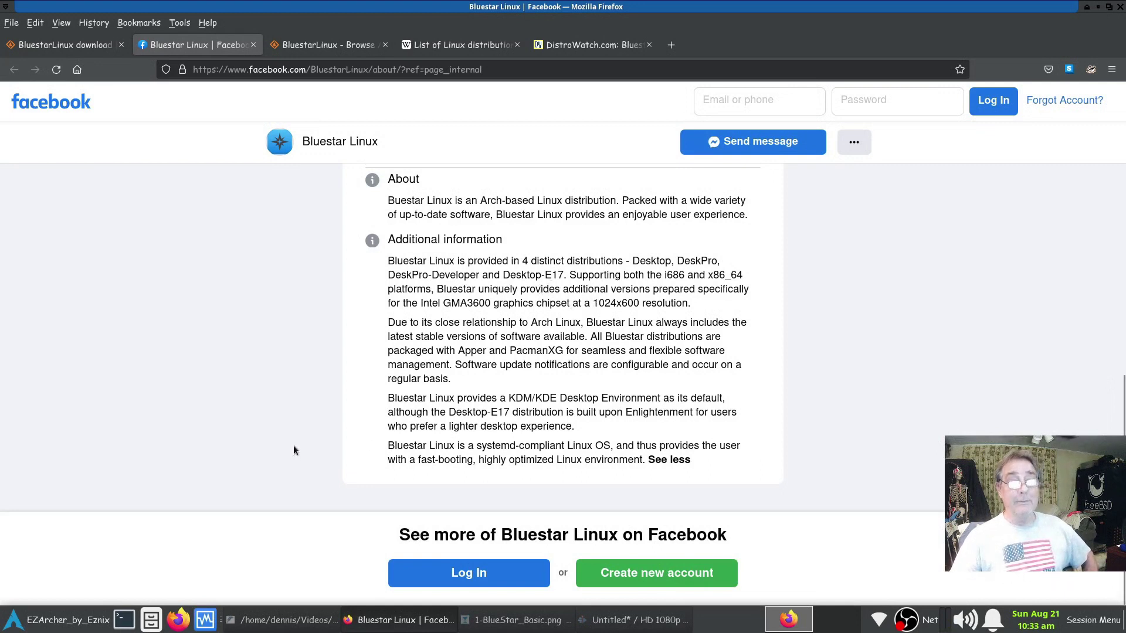
scroll(303, 444, "up", 10)
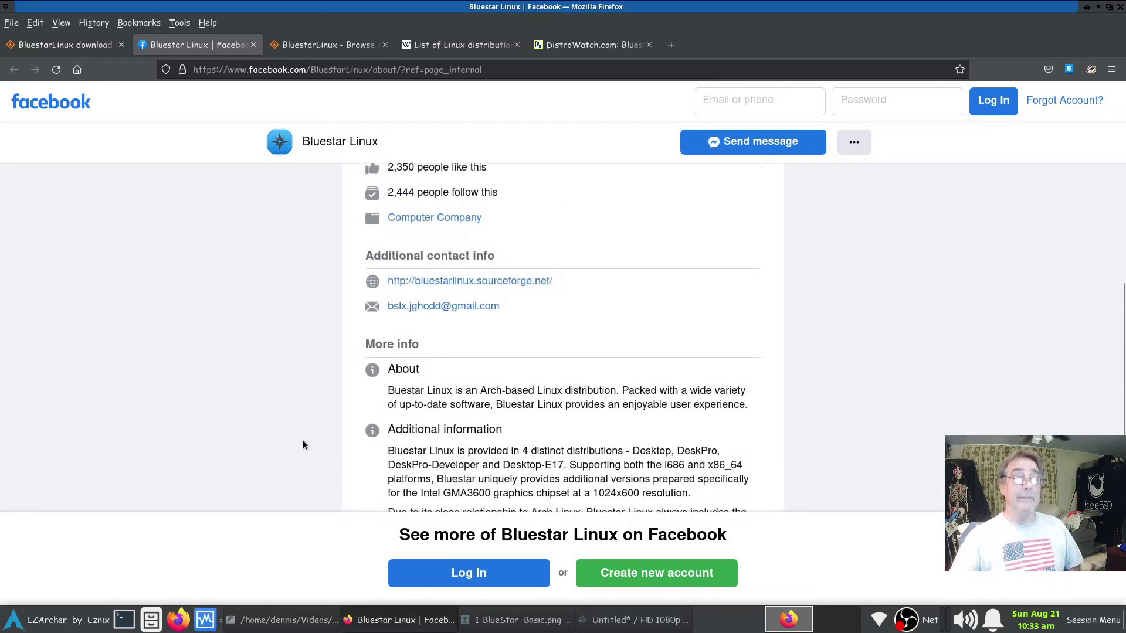
scroll(303, 444, "up", 1)
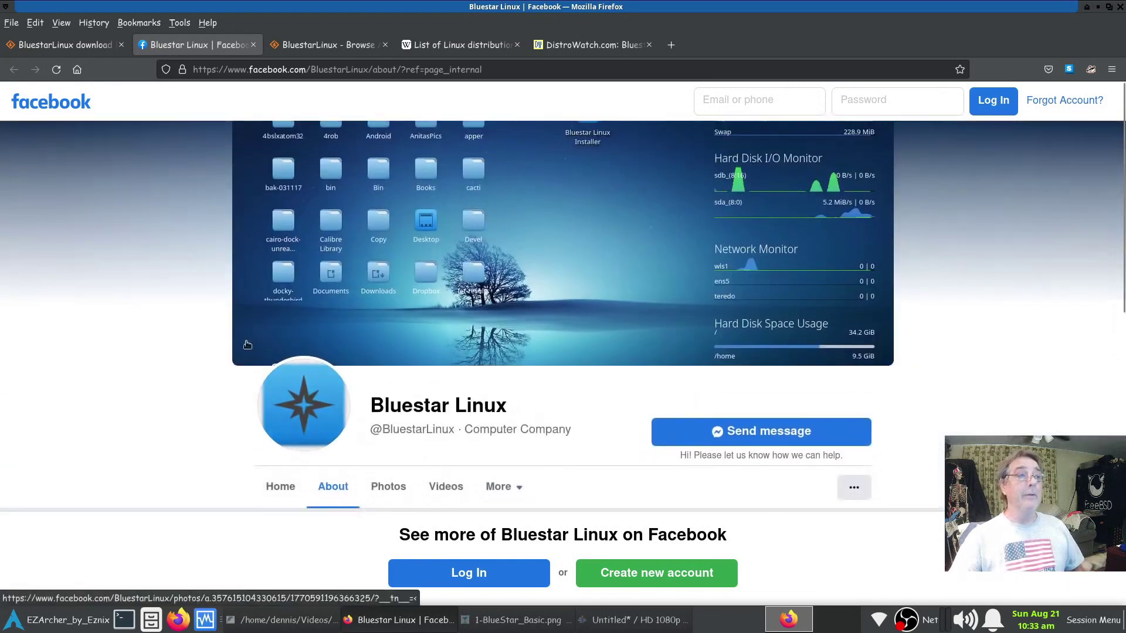
Step: Glance at the BluestarLinux distro files on SourceForge, and go back to the Facebook About details
left_click(316, 46)
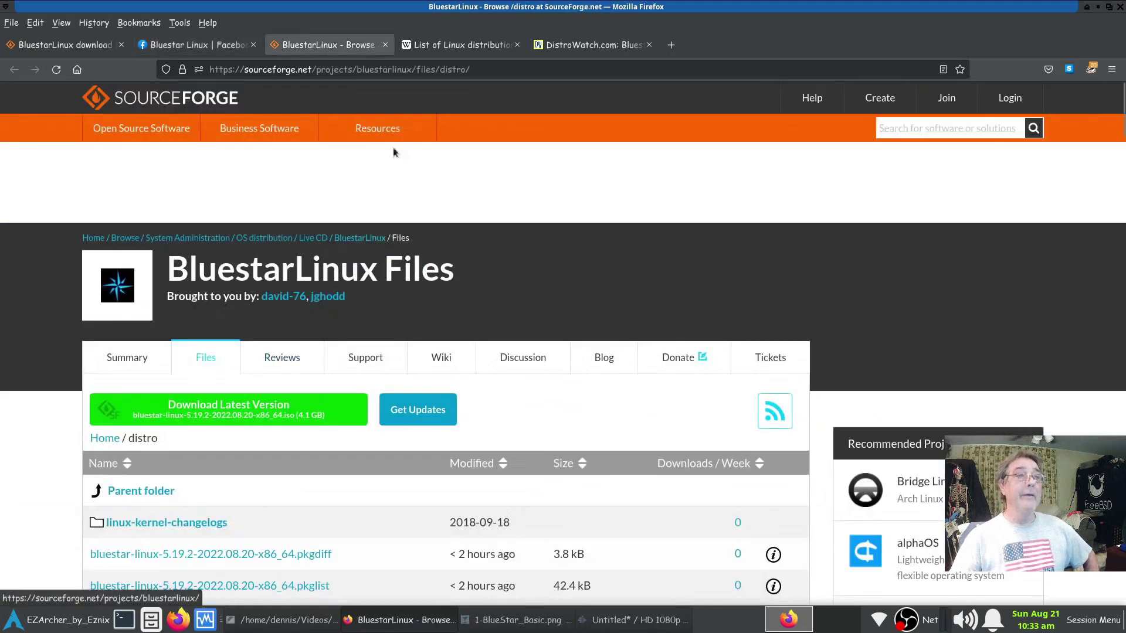
left_click(193, 45)
scroll(569, 421, "down", 1)
scroll(552, 440, "down", 5)
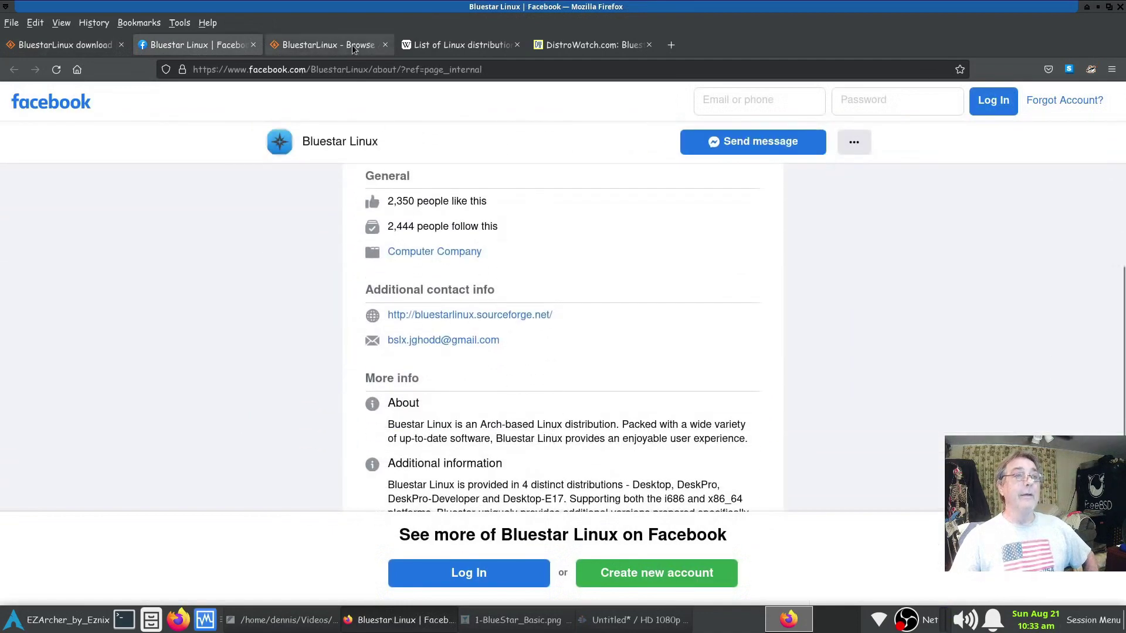
Step: Open the distro folder in the BluestarLinux project's files on SourceForge and review the listed ISO, md5, pkglist and pkgdiff files
left_click(329, 47)
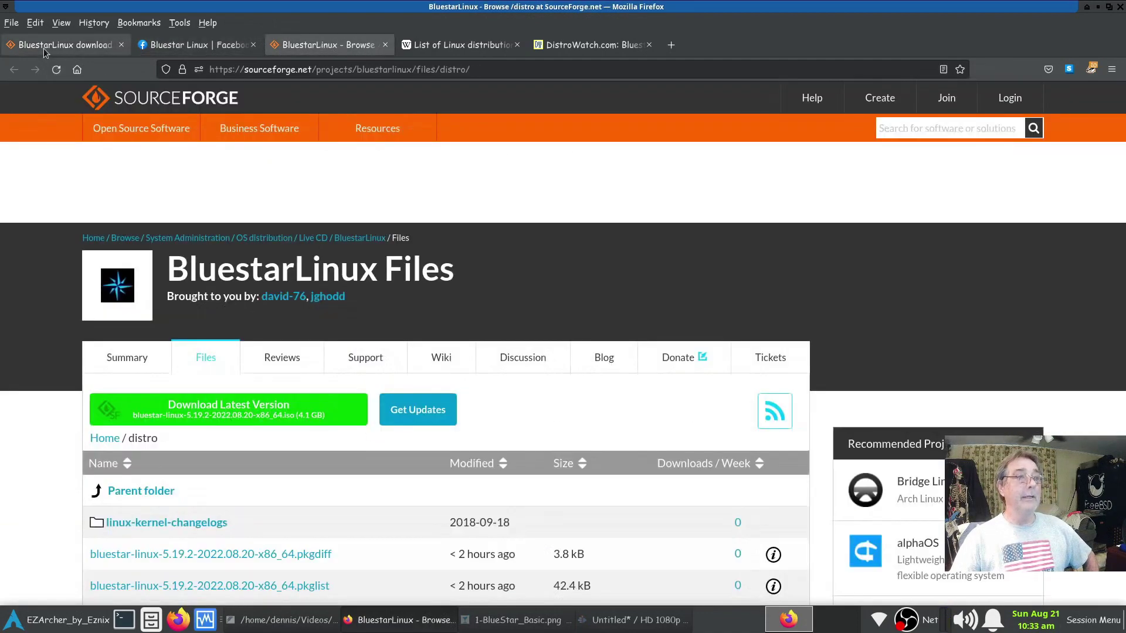
left_click(65, 46)
left_click(206, 445)
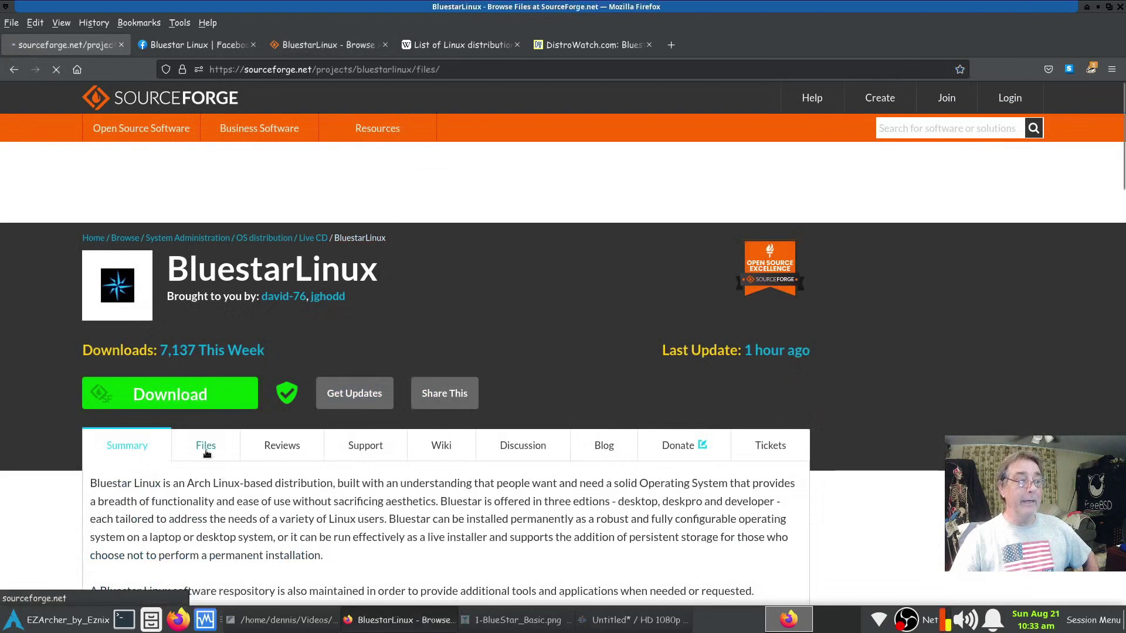
left_click(119, 492)
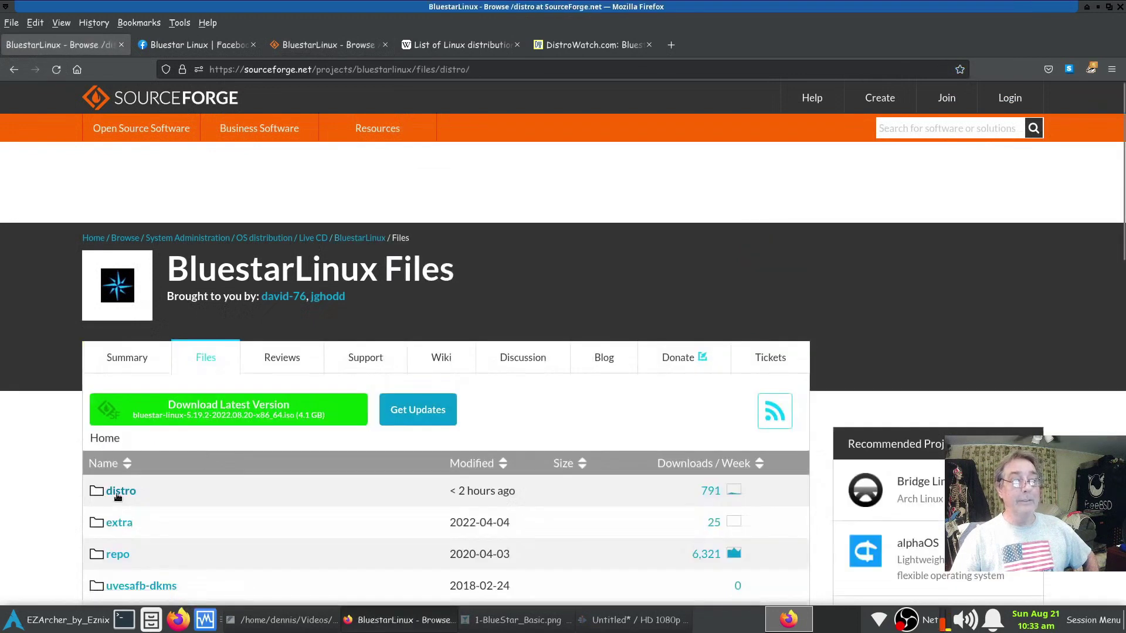
scroll(271, 463, "down", 4)
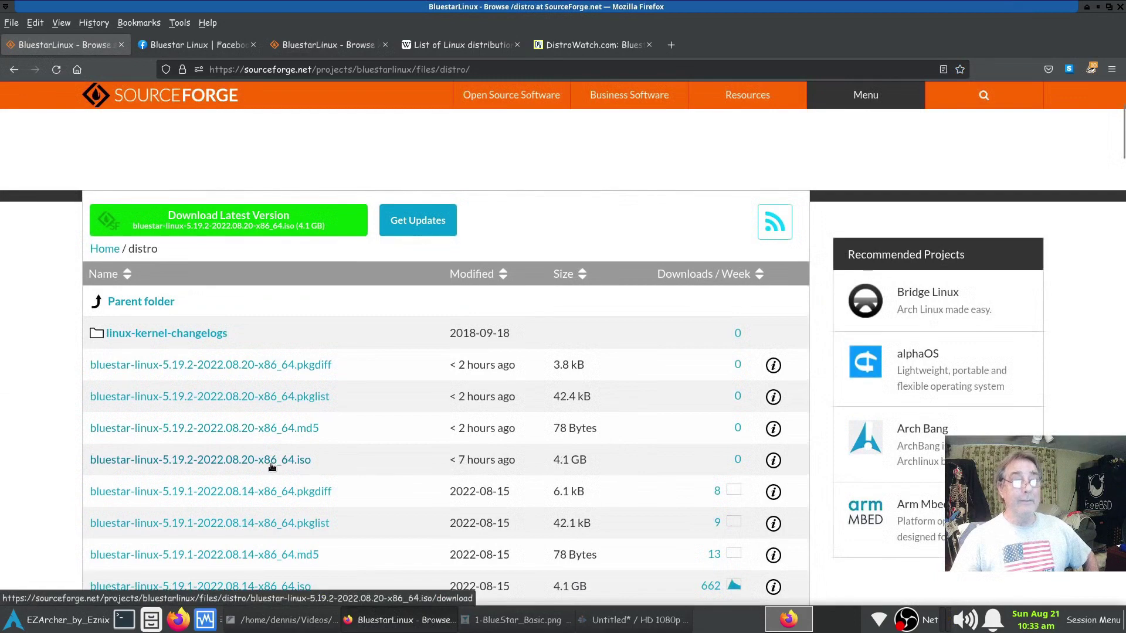
scroll(272, 466, "up", 4)
scroll(271, 466, "down", 3)
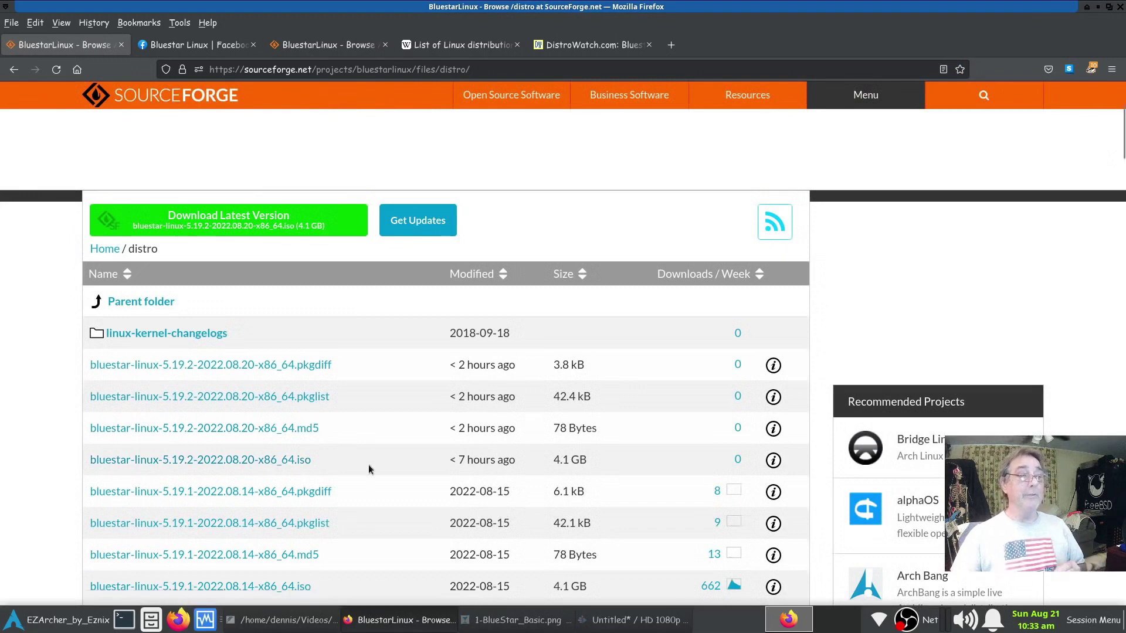
scroll(369, 464, "up", 3)
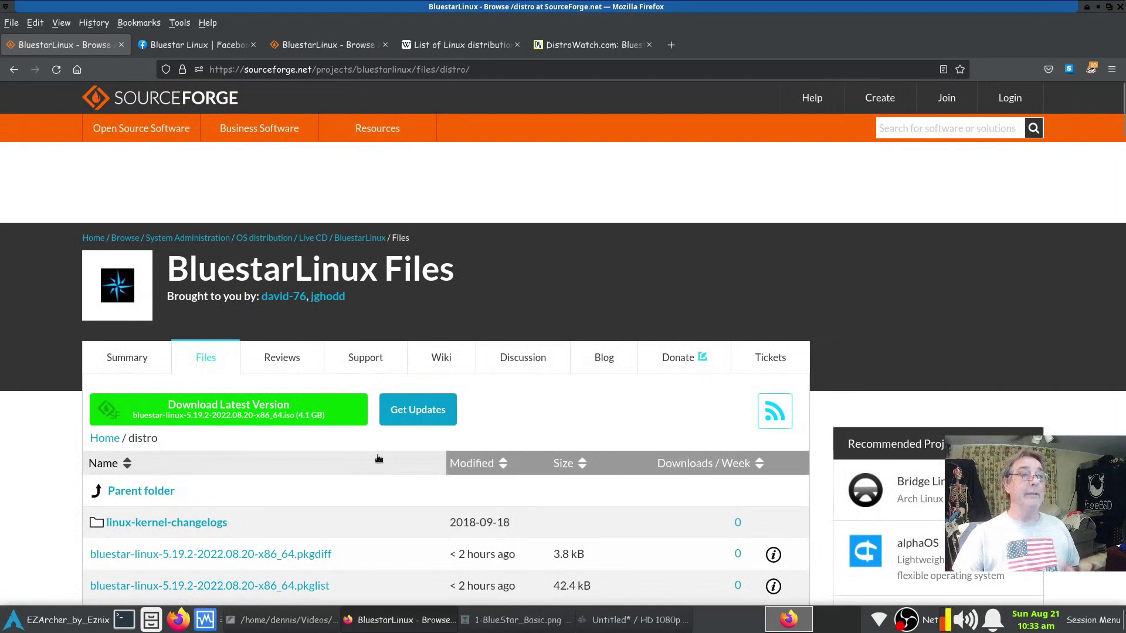
Step: Check the BluestarLinux project's Reviews page and its Support page on SourceForge
left_click(287, 360)
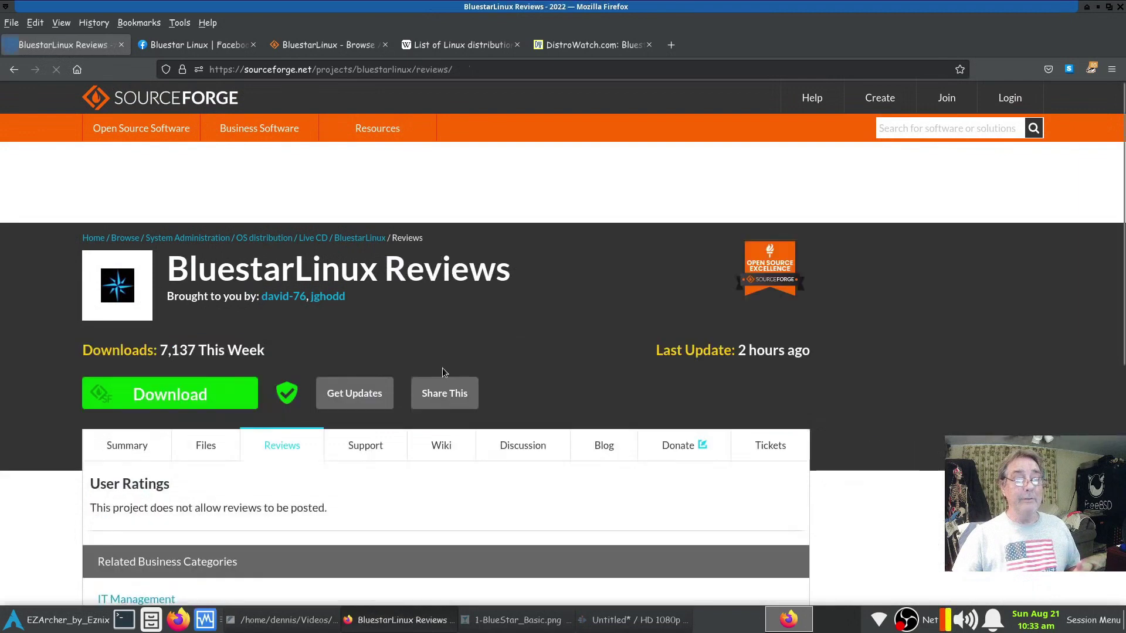
left_click(439, 444)
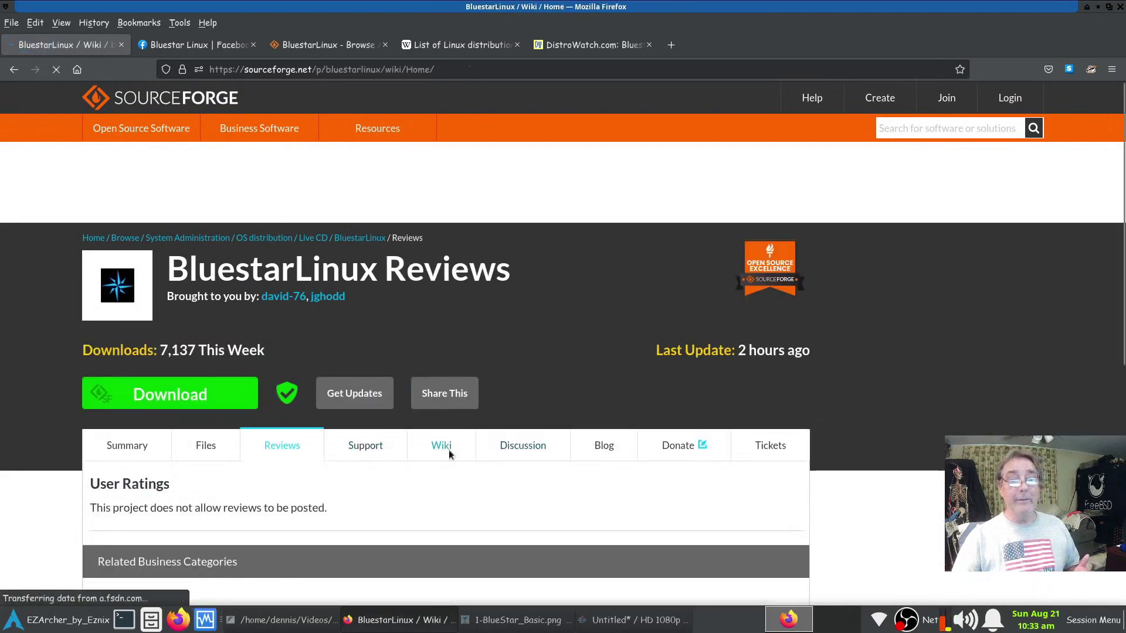
left_click(455, 279)
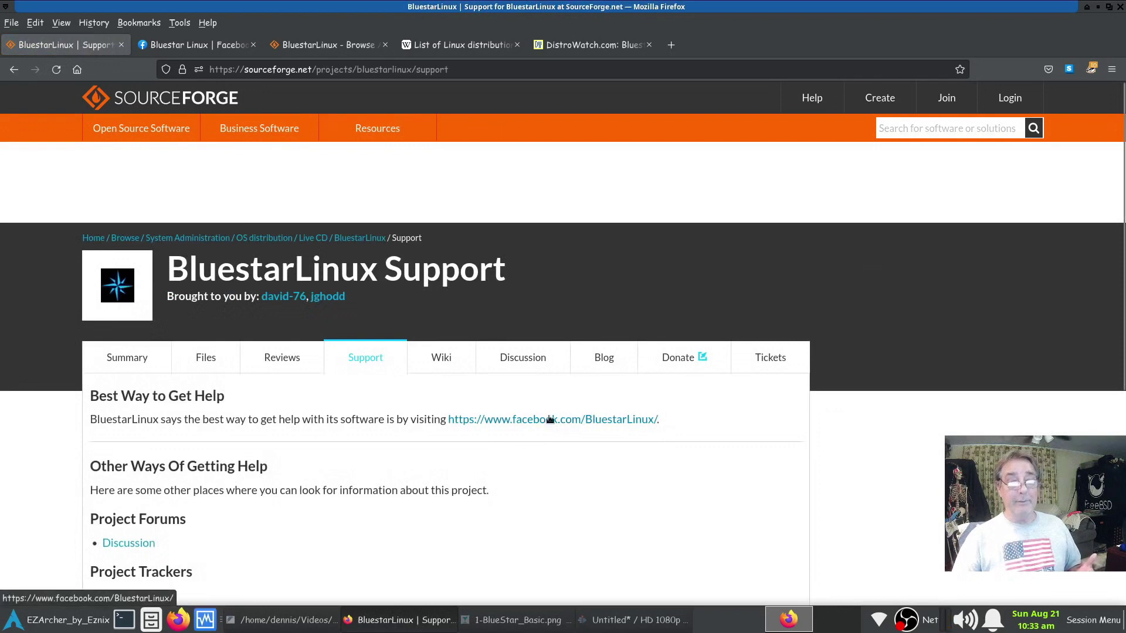
Step: Open the Home section of Bluestar Linux's Facebook page, skim its recent posts, and return to the page's start
left_click(193, 44)
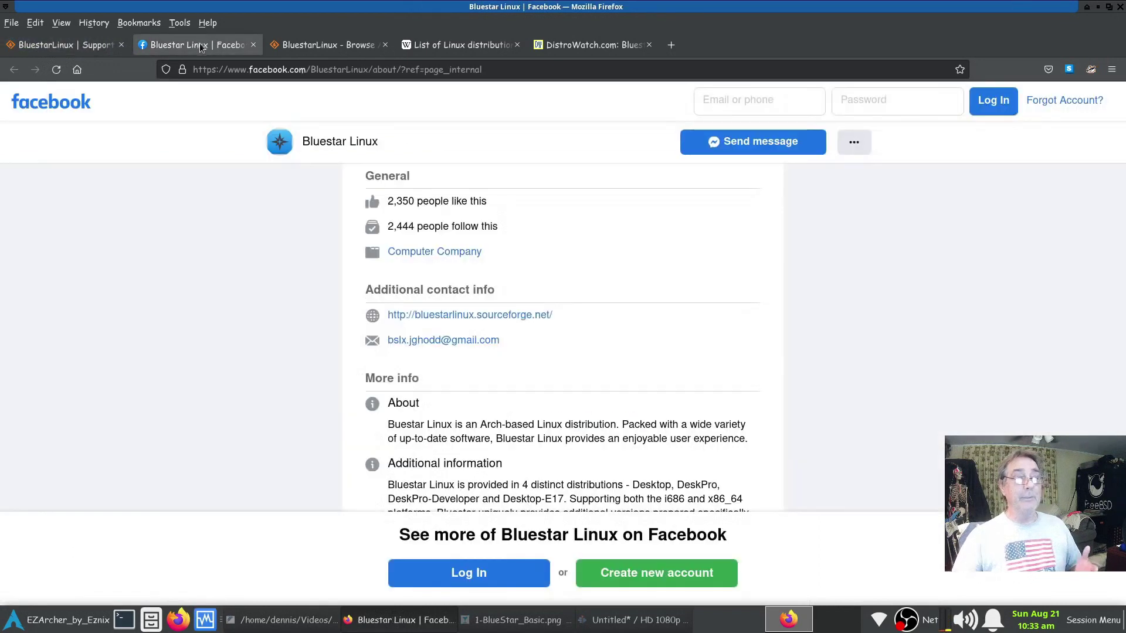
scroll(401, 413, "up", 10)
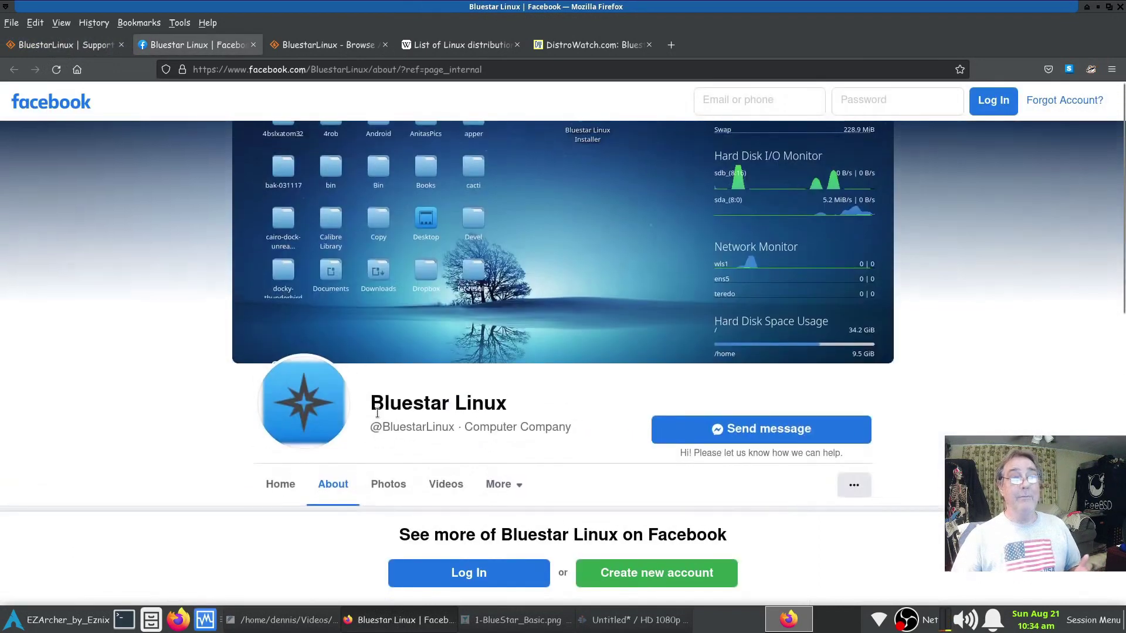
left_click(283, 488)
scroll(250, 455, "down", 3)
scroll(249, 455, "down", 2)
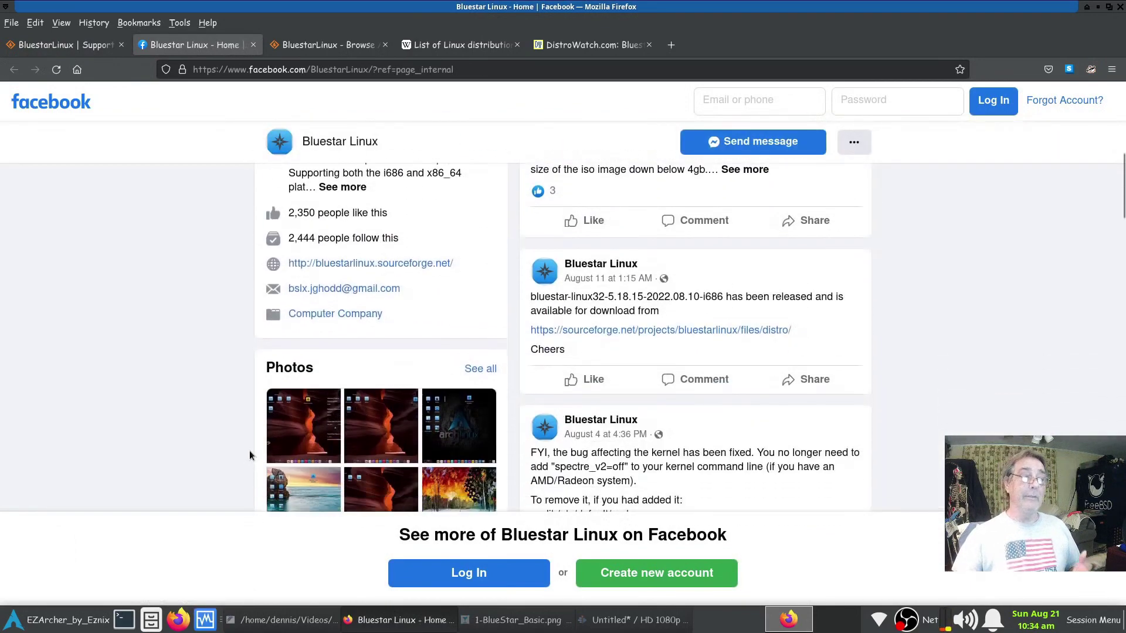
scroll(249, 449, "up", 5)
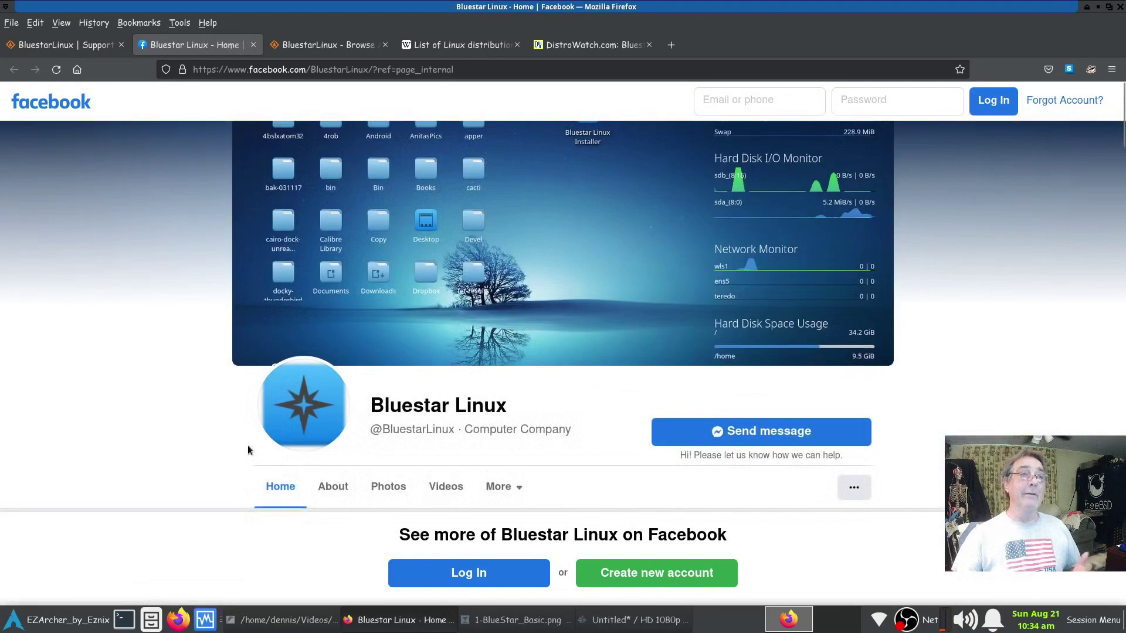
Step: Go to the contents of Wikipedia's List of Linux distributions and open its Arch Linux-based section to examine the listed distributions
left_click(452, 45)
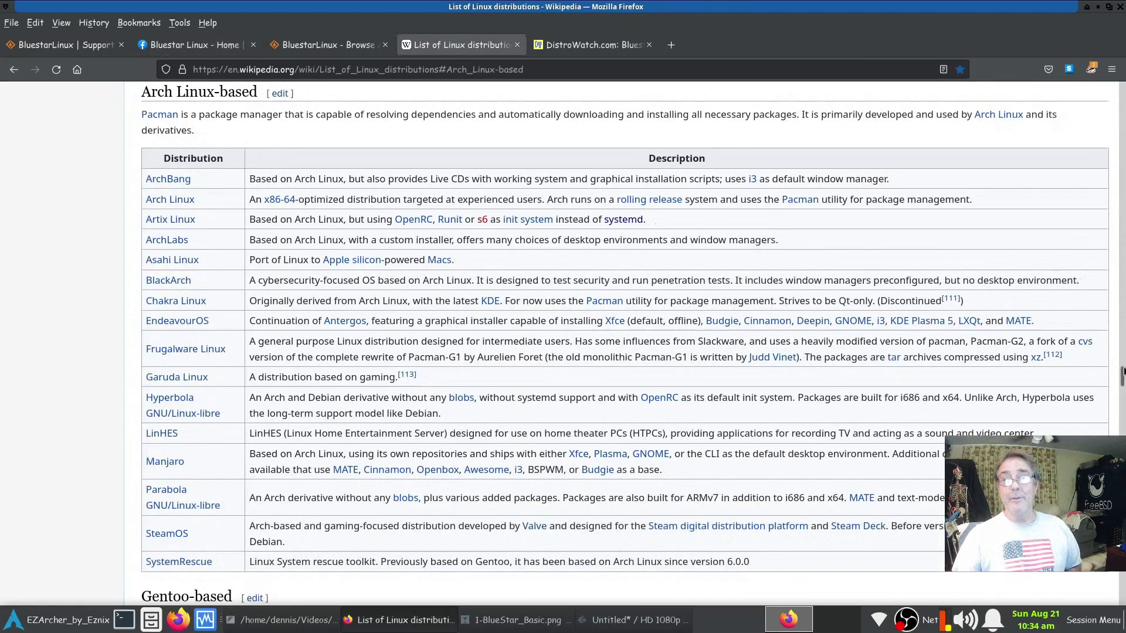
left_click_drag(1121, 375, 1121, 88)
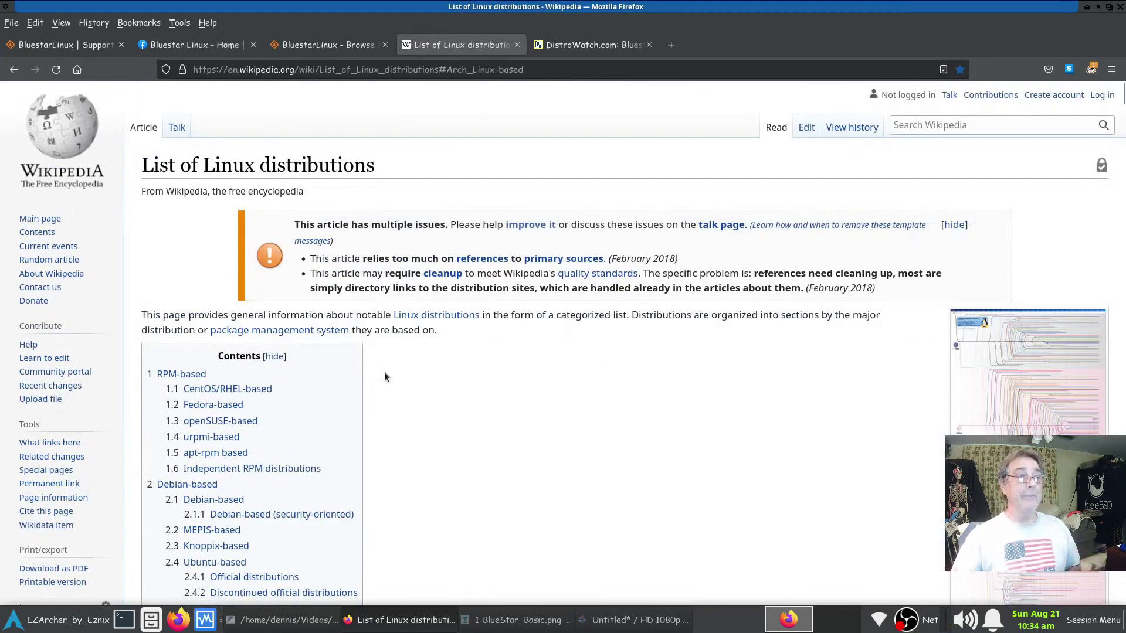
scroll(406, 411, "down", 2)
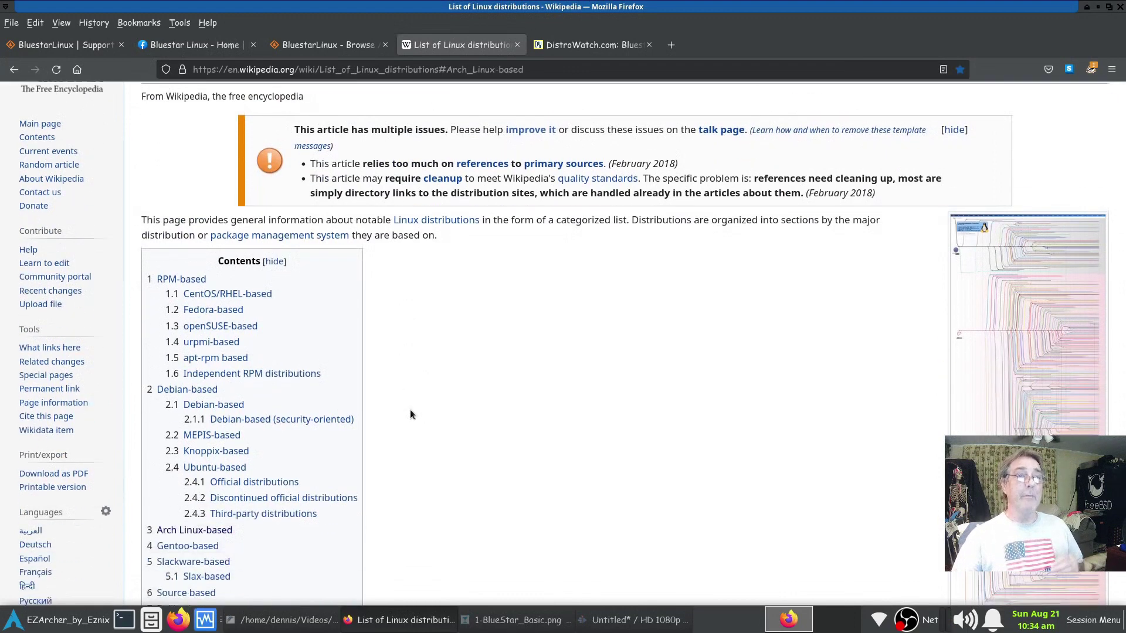
scroll(409, 414, "down", 4)
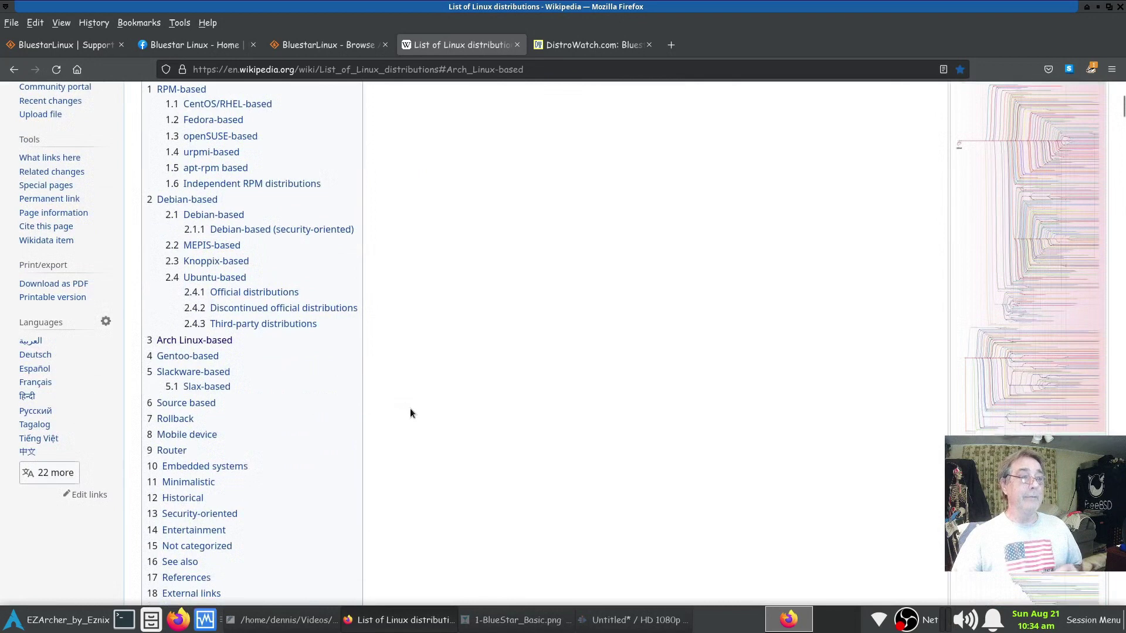
left_click(197, 340)
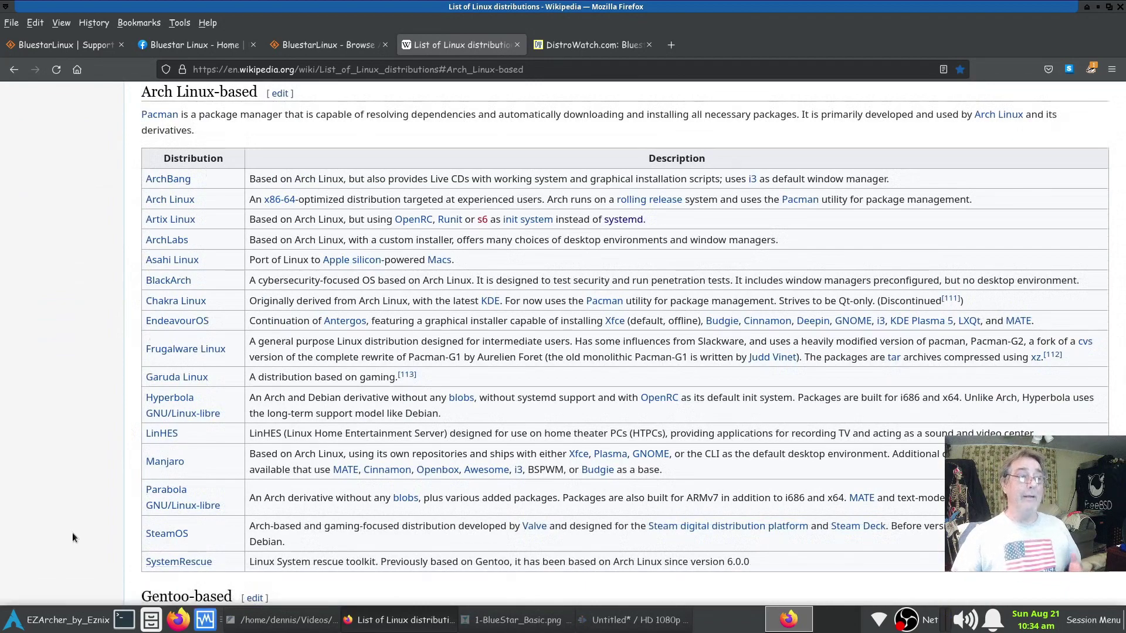
Step: Skim the Ubuntu, Debian and Fedora-based sections of the Wikipedia list, and return to BluestarLinux's SourceForge Support page
scroll(72, 532, "up", 20)
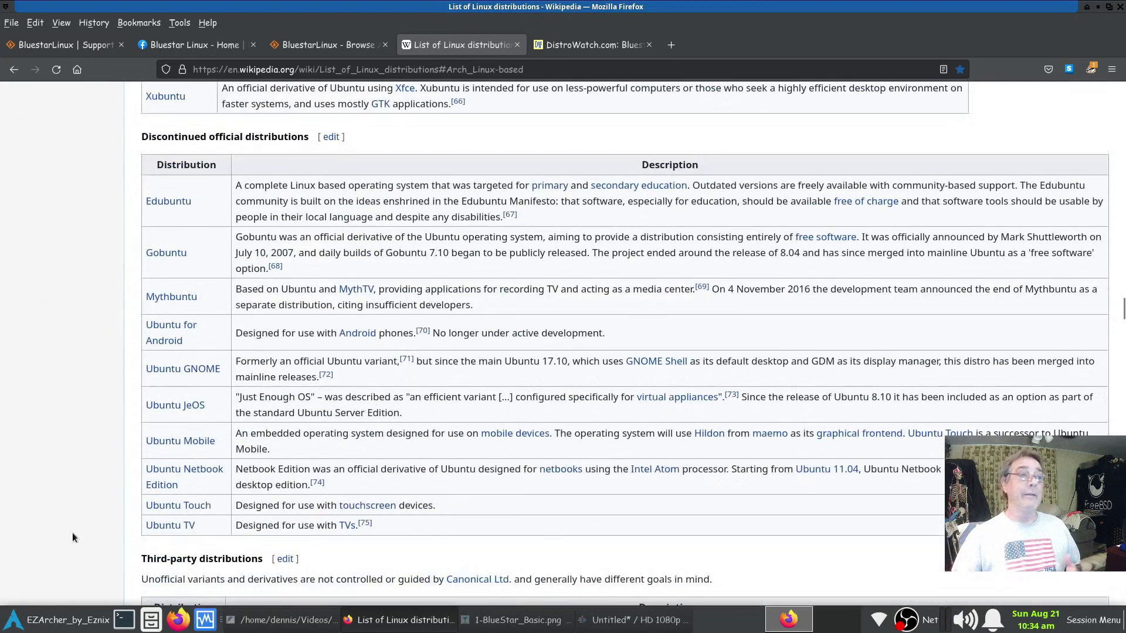
scroll(72, 532, "up", 20)
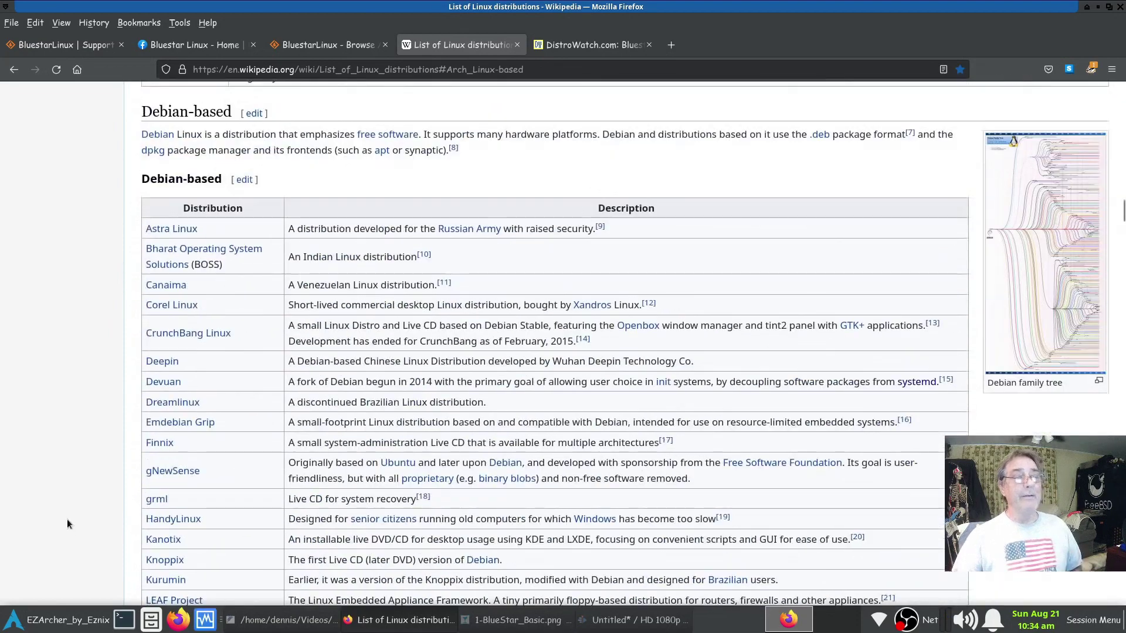
scroll(67, 519, "down", 20)
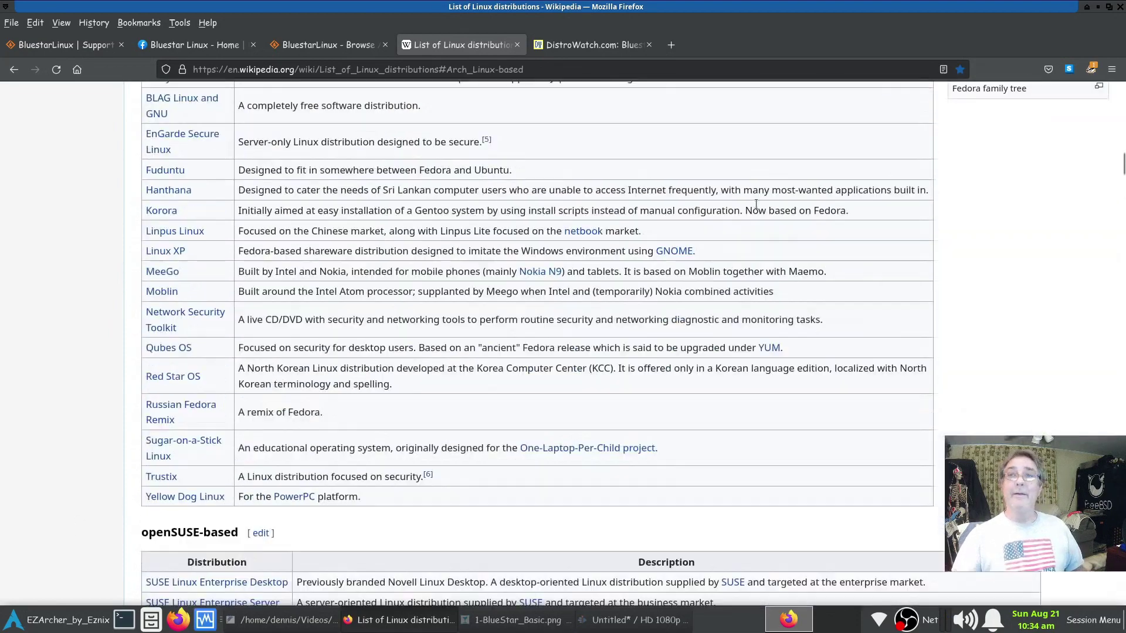
left_click(89, 44)
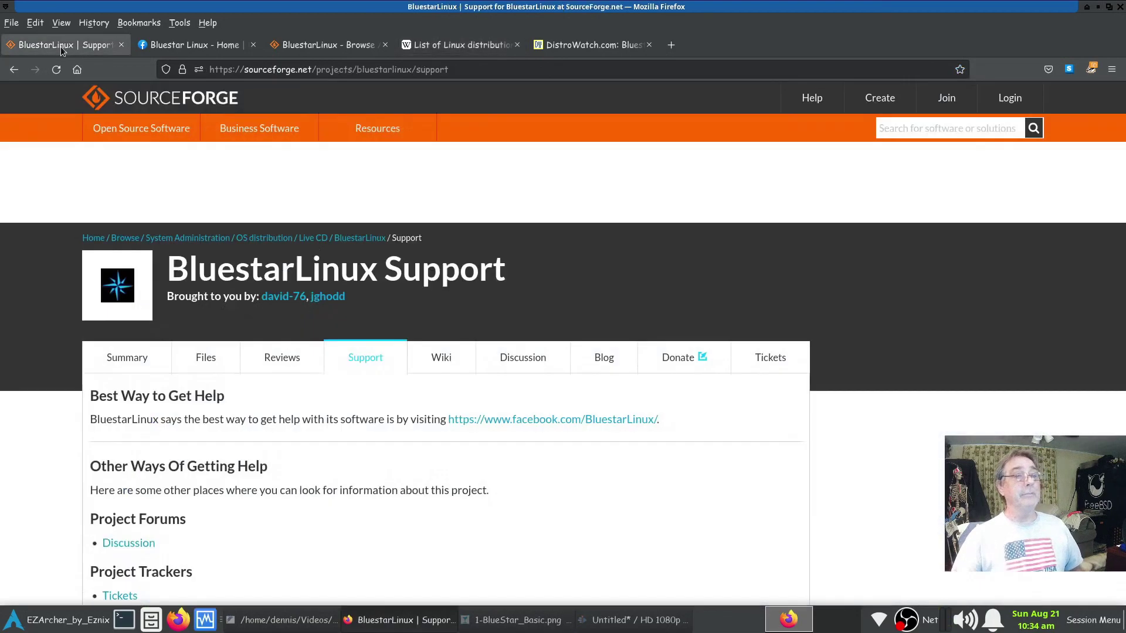
Step: Minimize the browser, launch VirtualBox, and view the details of the BlueStar Arch Basic and BlueStar Arch Desktop virtual machines
left_click(1097, 7)
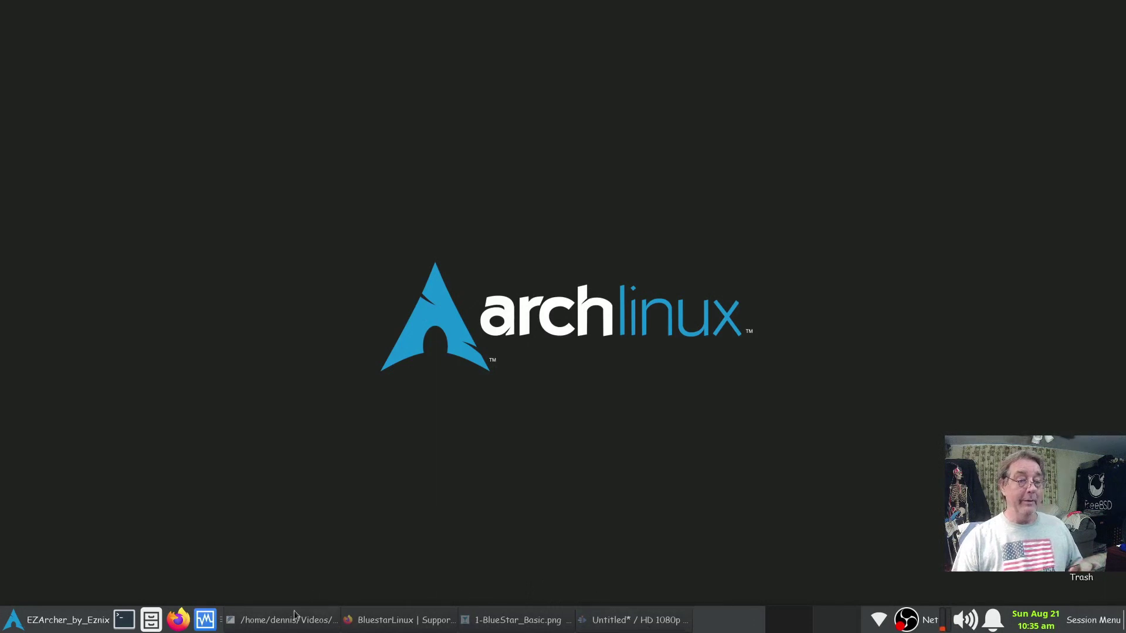
left_click(212, 625)
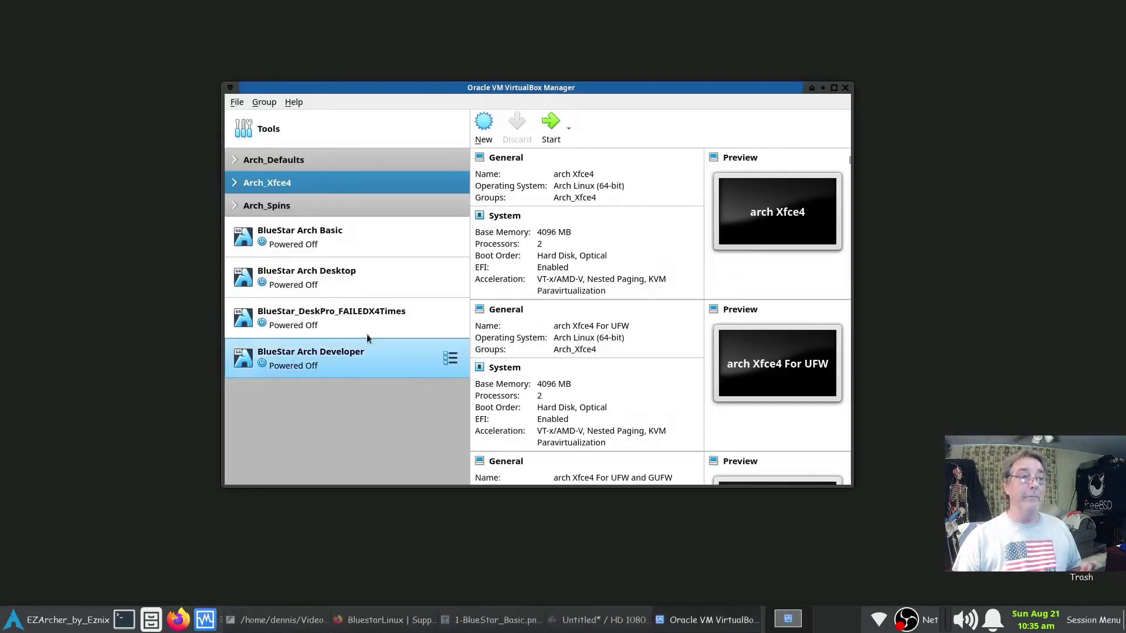
left_click(326, 244)
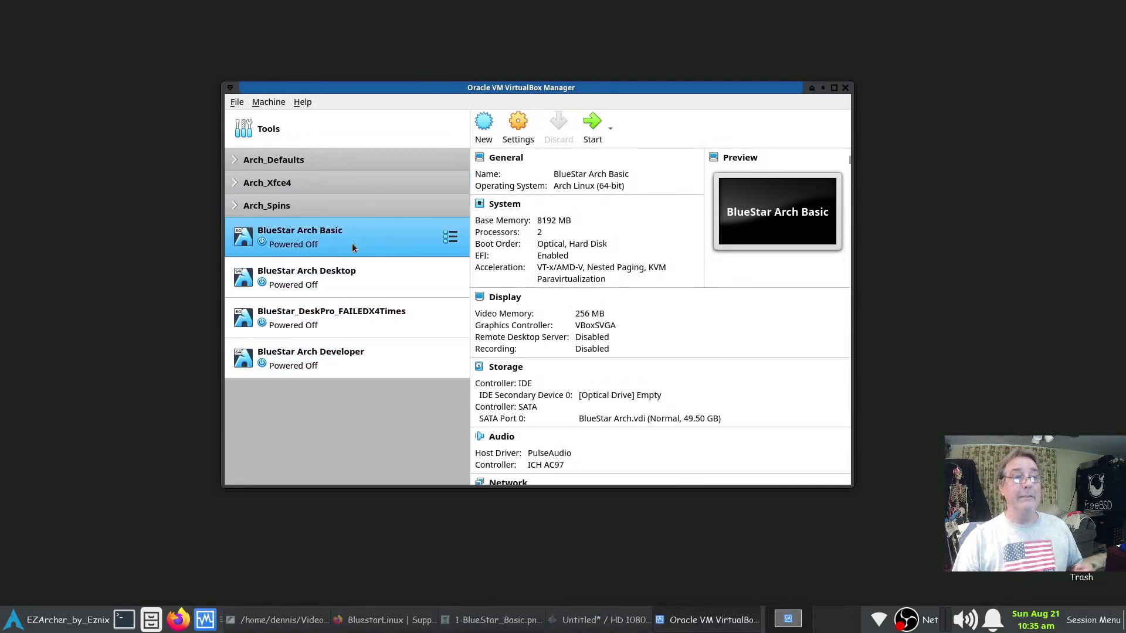
left_click(337, 281)
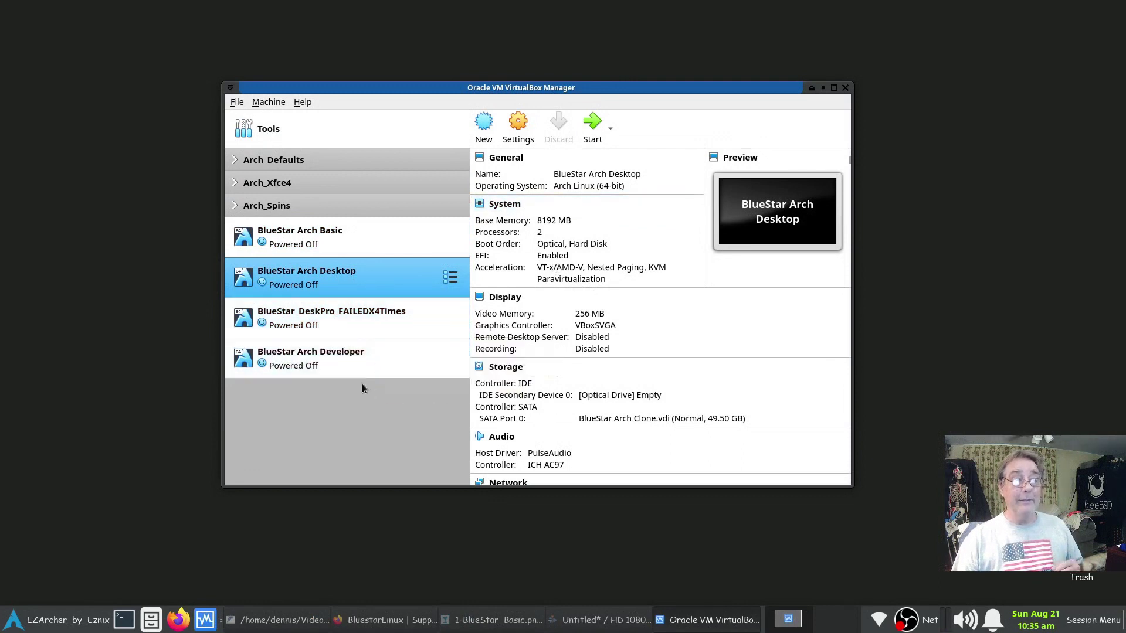
Step: View the recently used applications on the system, dismiss the list, and close the VirtualBox Manager
left_click(63, 620)
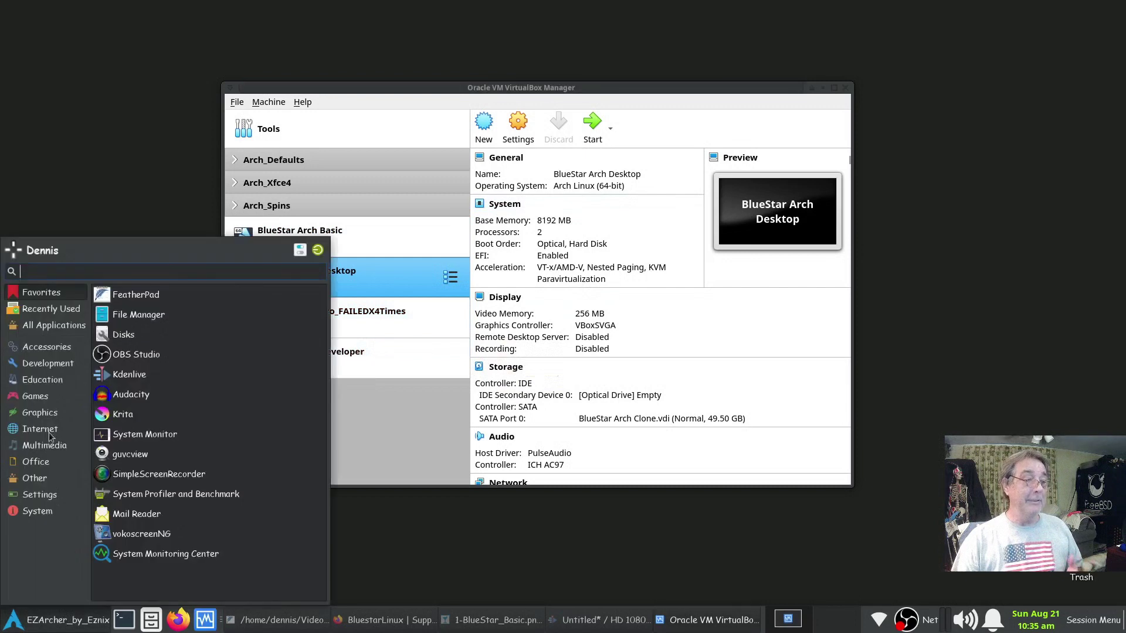
mouse_move(46, 314)
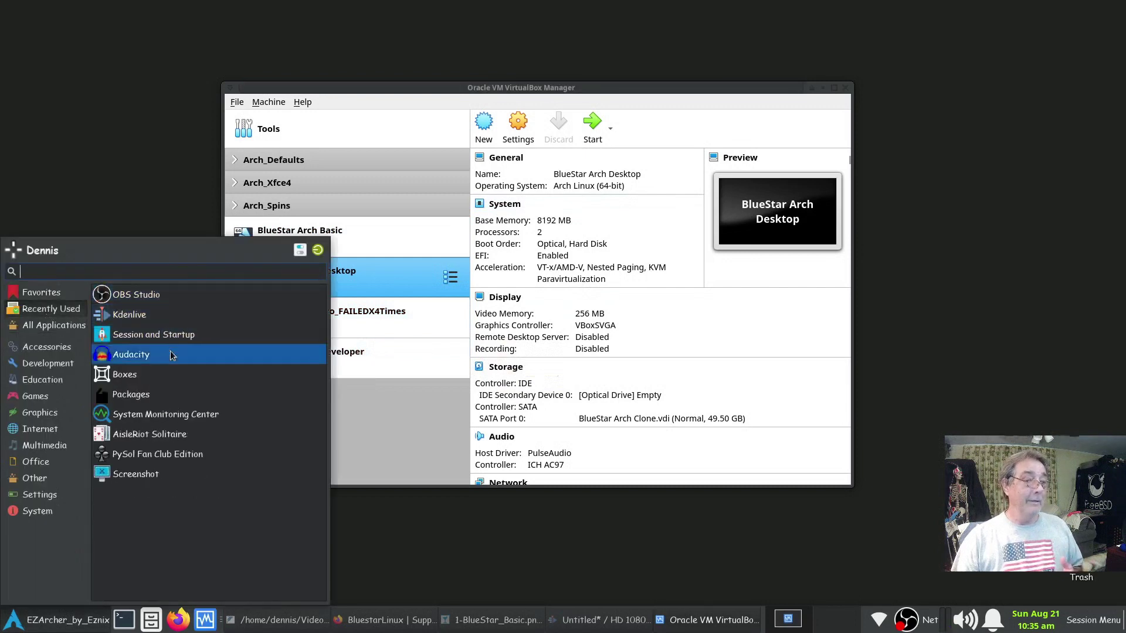
left_click(103, 136)
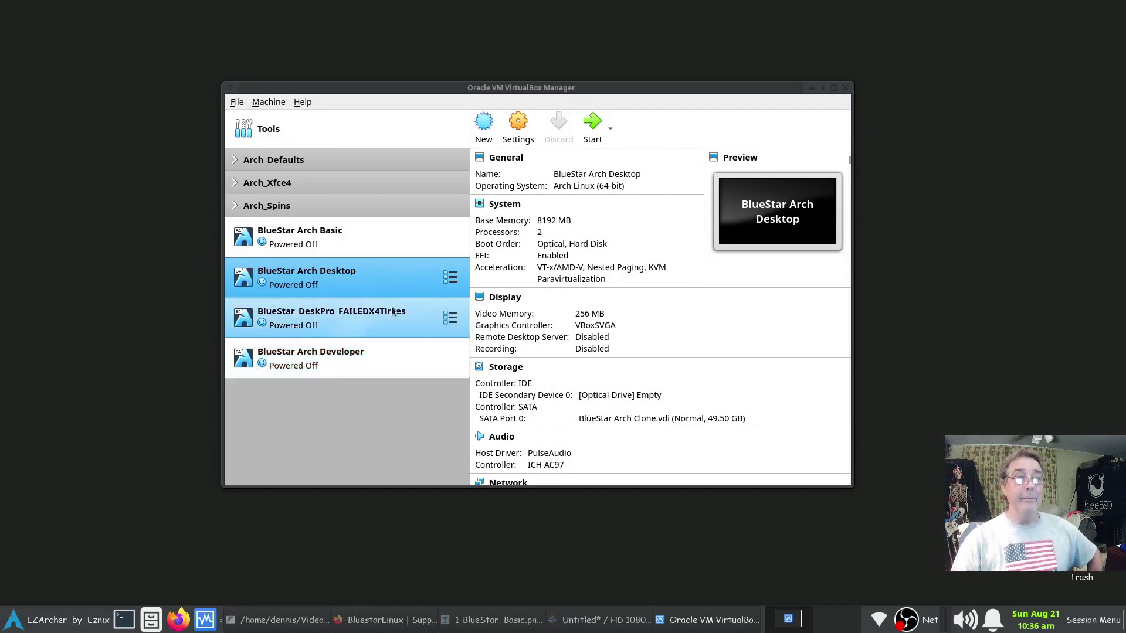
left_click(847, 88)
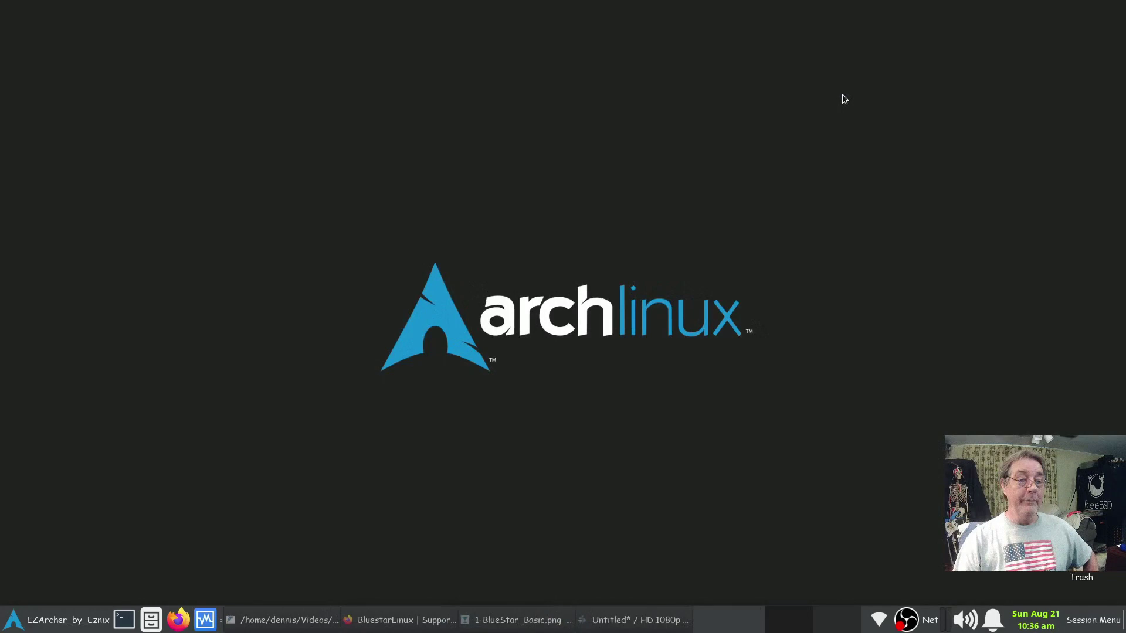
Step: Switch to Kdenlive, play the BlueStar install recording from just before the Start Timer title, and pause it after the title
left_click(613, 629)
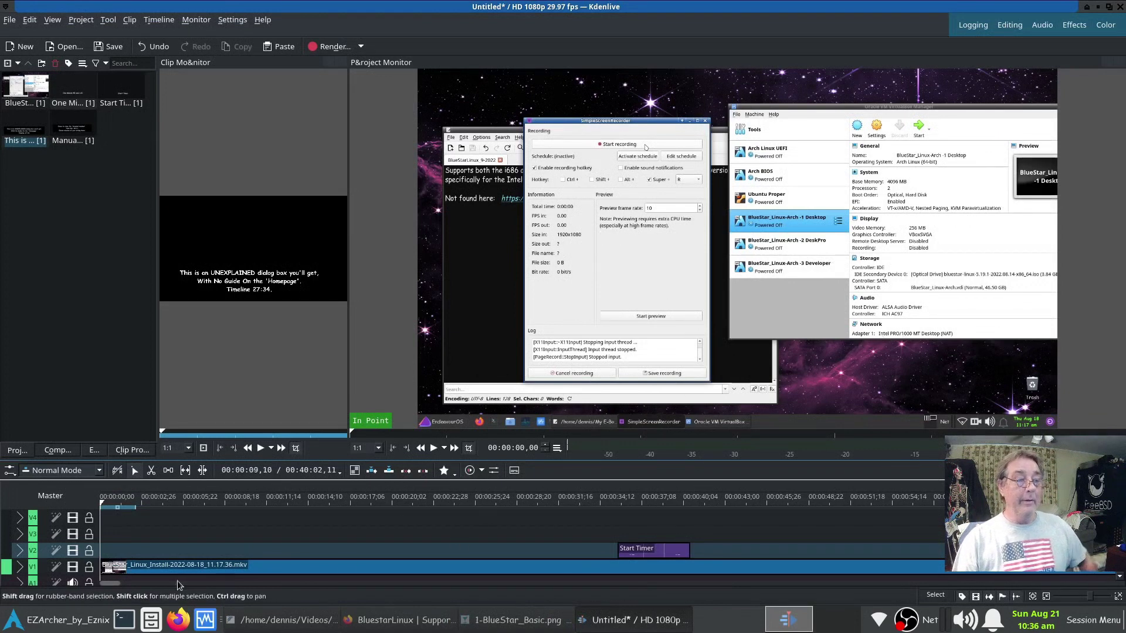
left_click(609, 509)
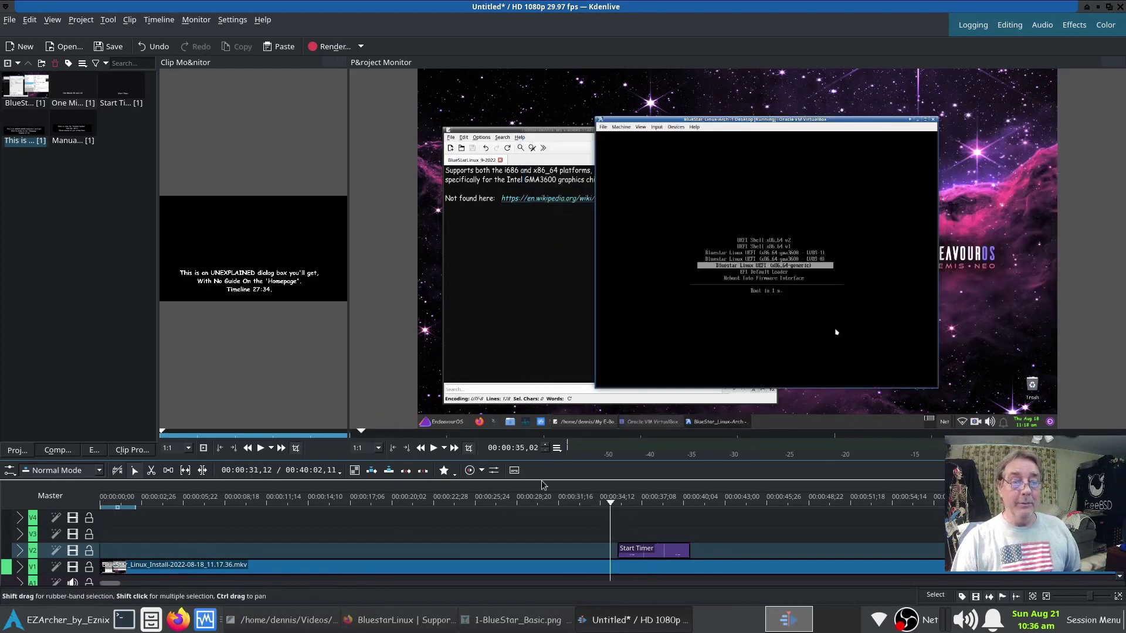
key("space")
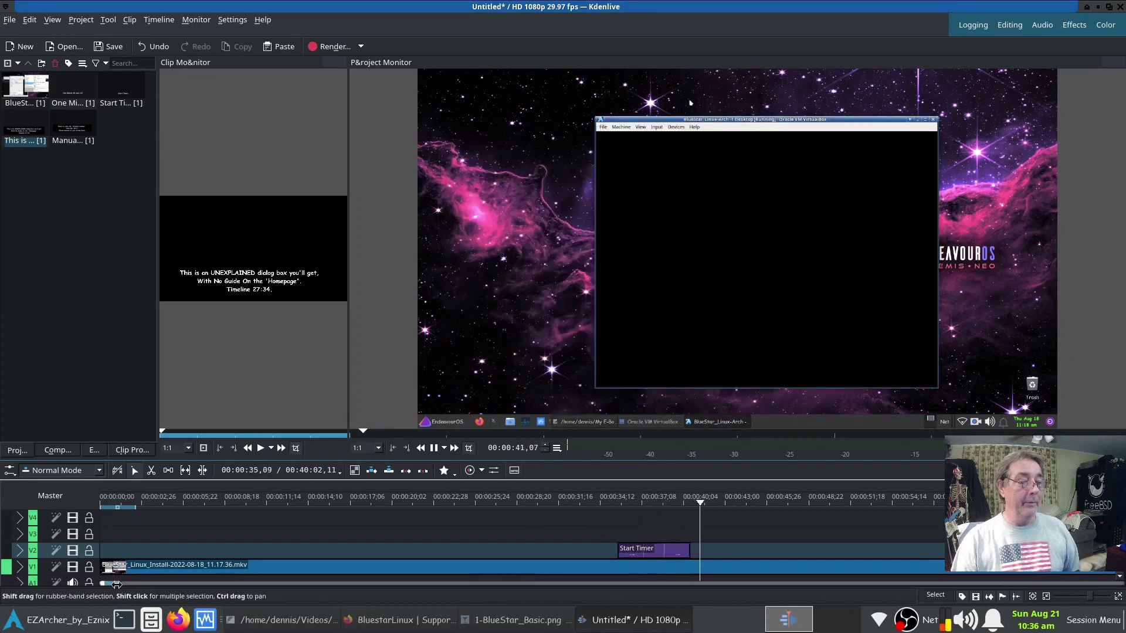
key("space")
Step: Move ahead on the timeline to the "One Minute 4..." title and play the install recording from there
left_click(1048, 566)
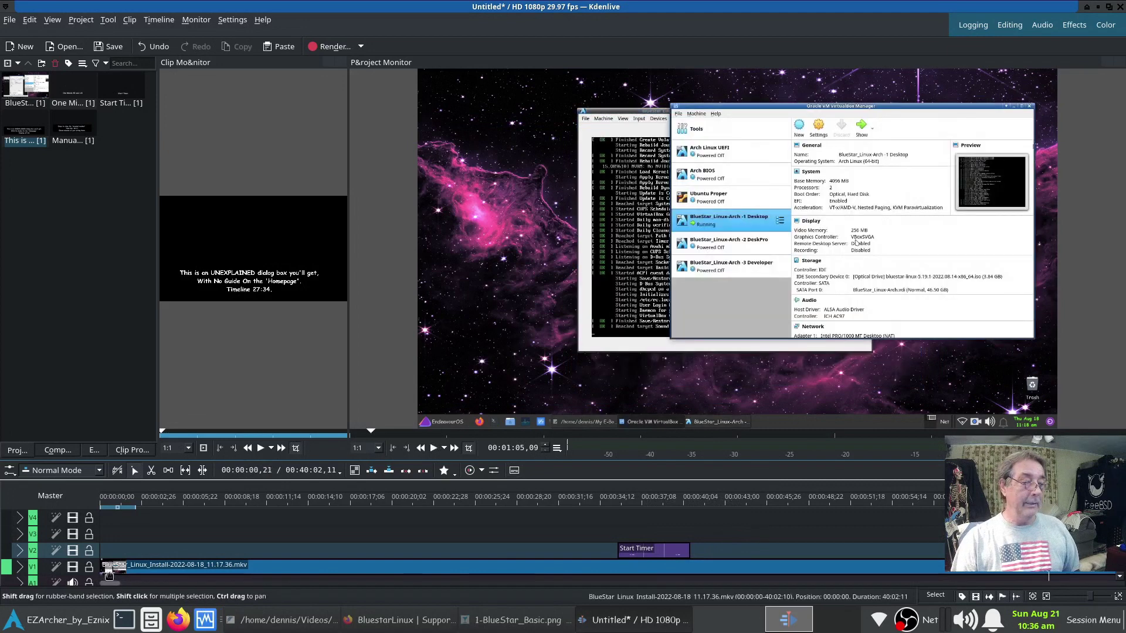
left_click_drag(120, 584, 133, 595)
left_click(832, 498)
key("space")
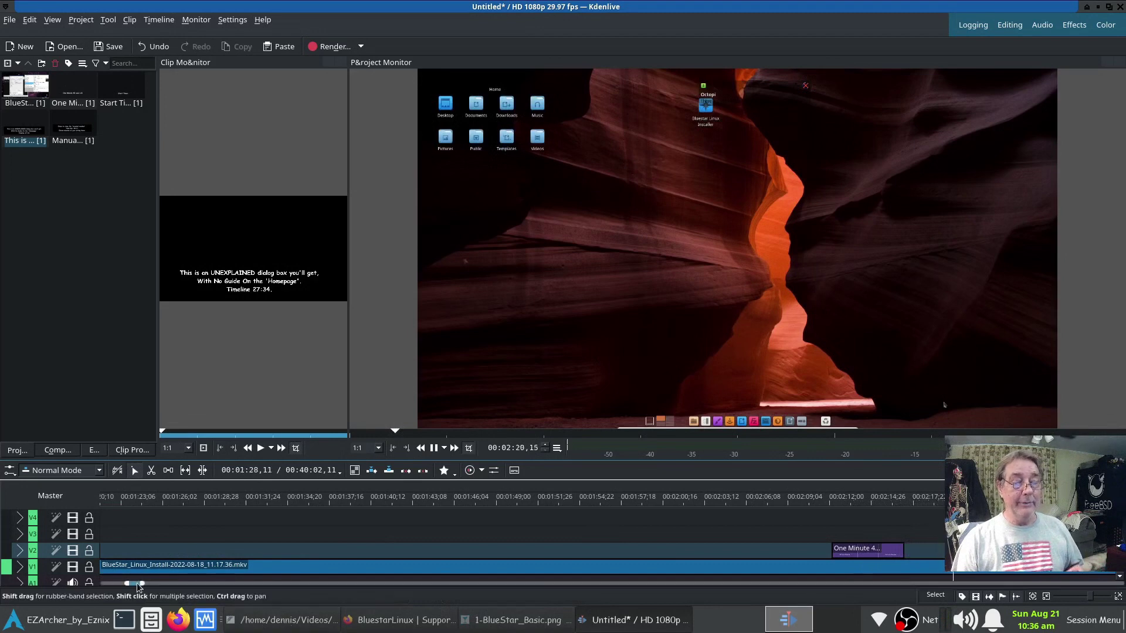
Step: Pause the install recording after the "One Minute 4..." title and skip ahead to the display configuration part at about 4:59
left_click_drag(139, 586, 154, 587)
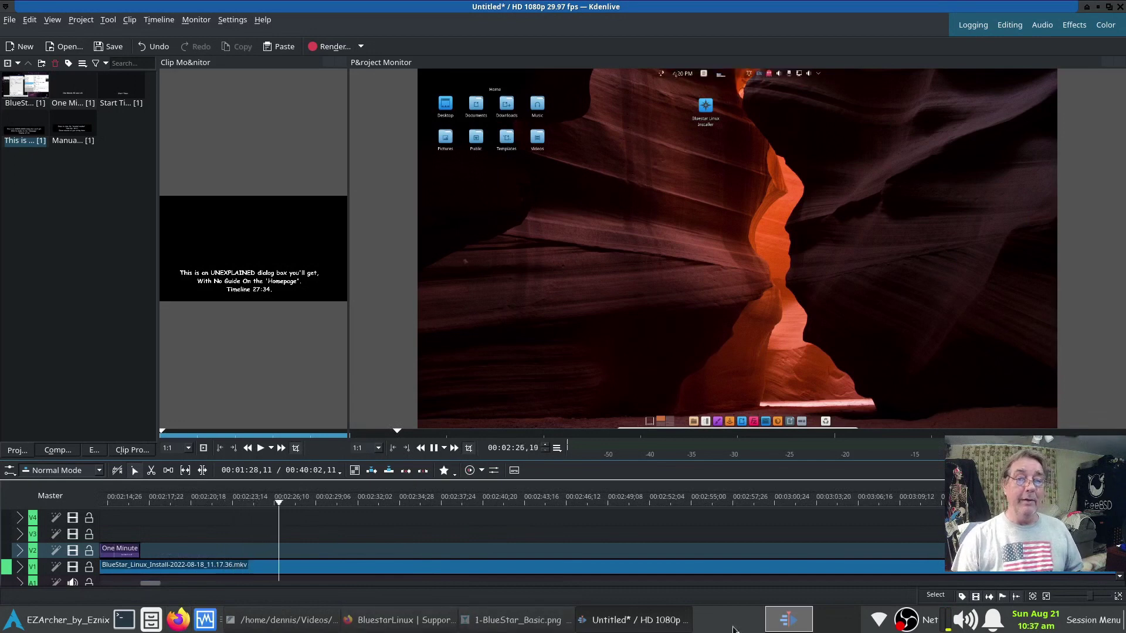
key("space")
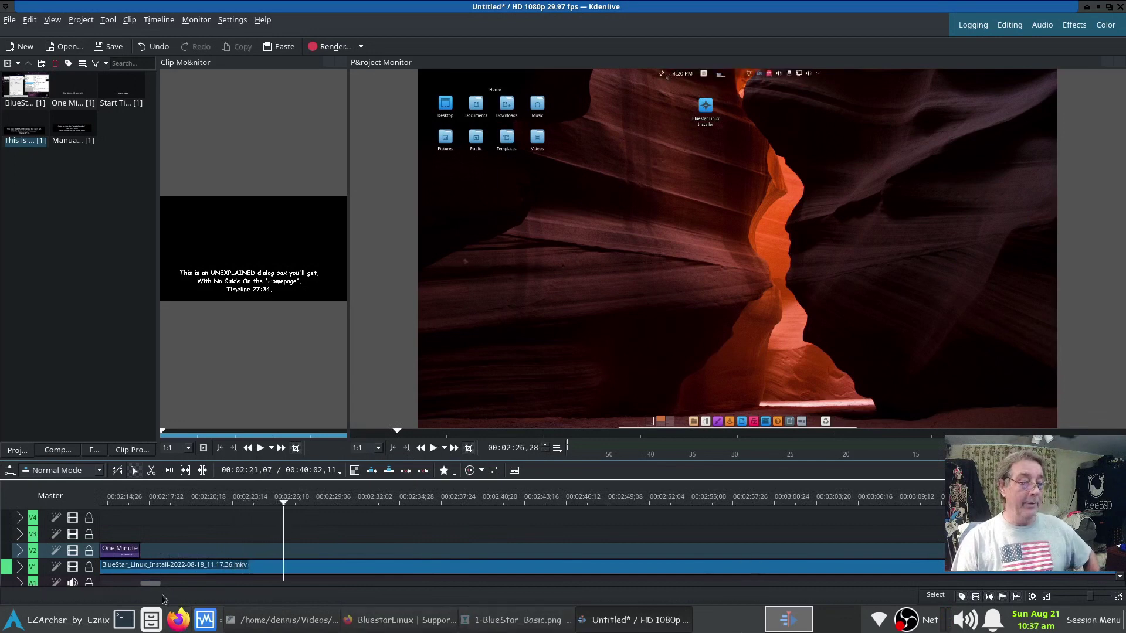
left_click_drag(150, 582, 198, 584)
left_click(173, 512)
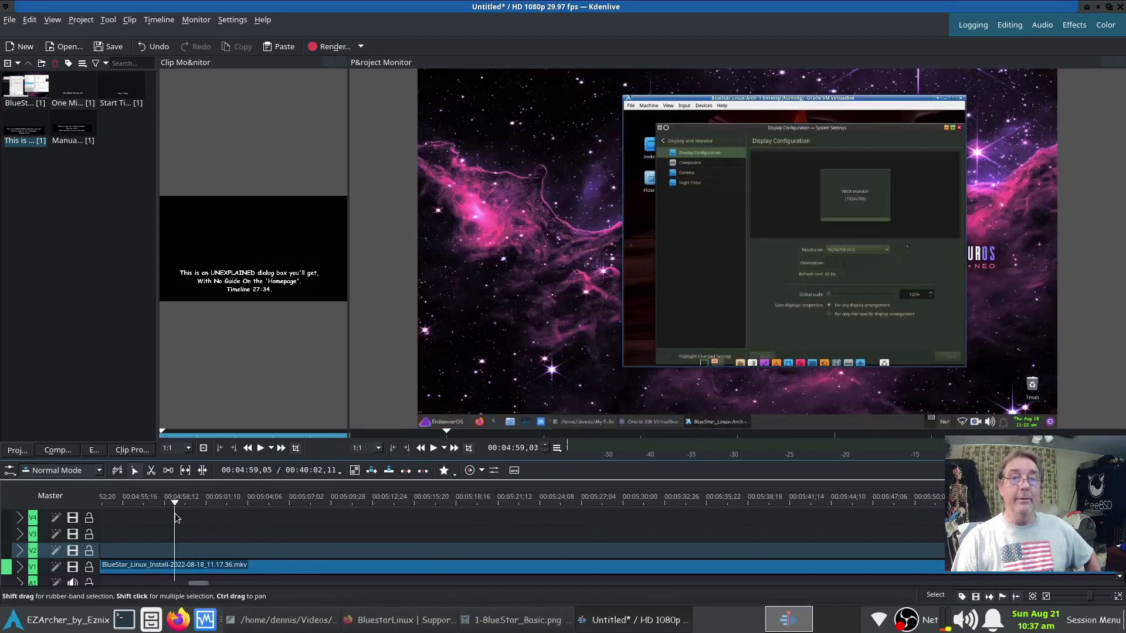
Step: Skim the installer's early pages up to Partitions at about 5:32, ending back on the Keyboard page at about 5:28
left_click(300, 515)
left_click(447, 516)
left_click(655, 505)
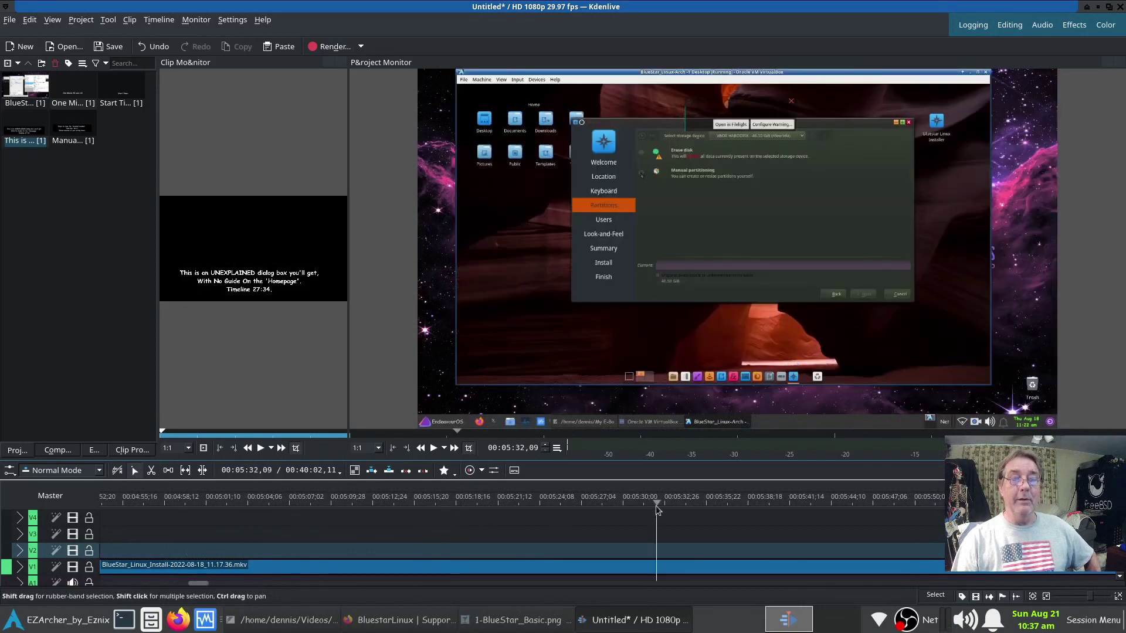
left_click(647, 506)
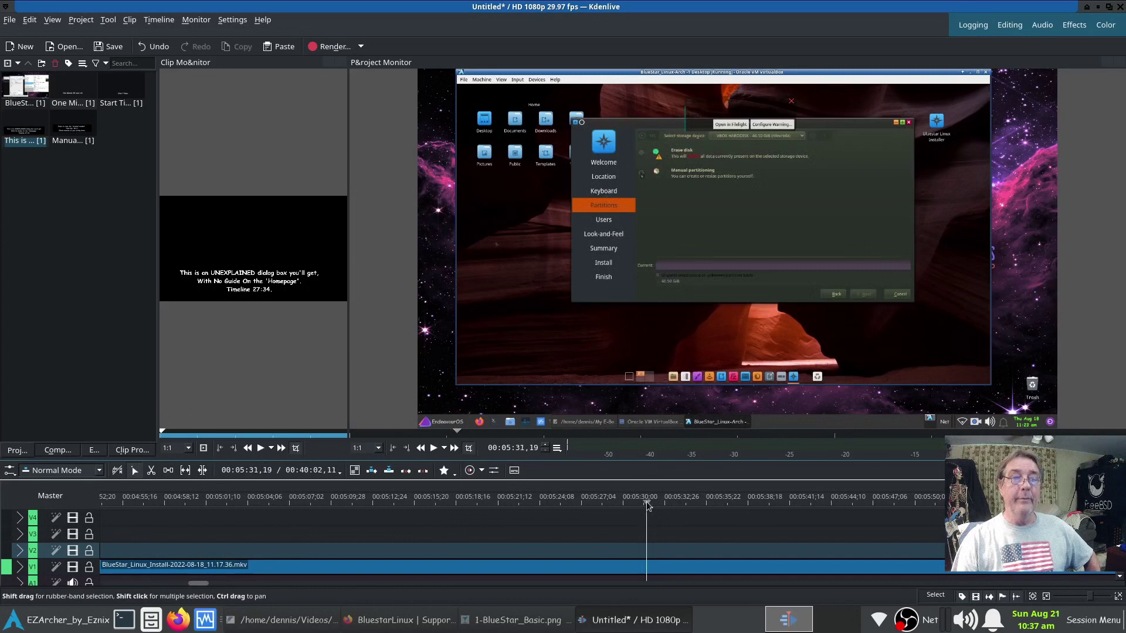
left_click(611, 506)
left_click(600, 506)
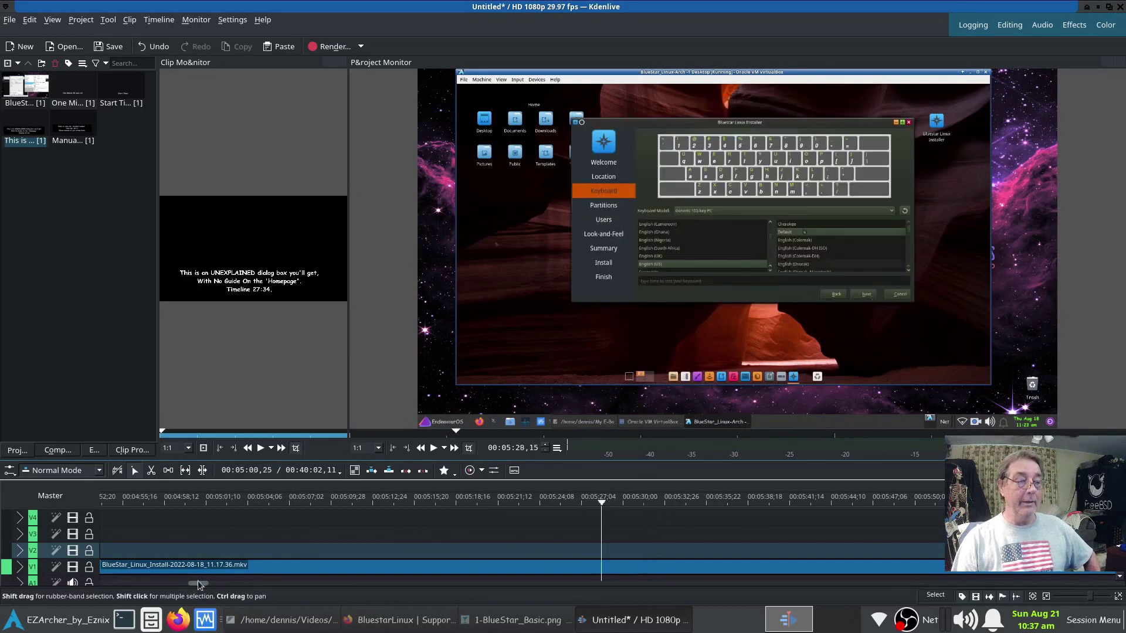
Step: Find the installer's Look-and-Feel page at about 8:09, view it full screen, and return to the editing layout
left_click_drag(198, 586, 236, 586)
left_click(608, 517)
left_click(509, 432)
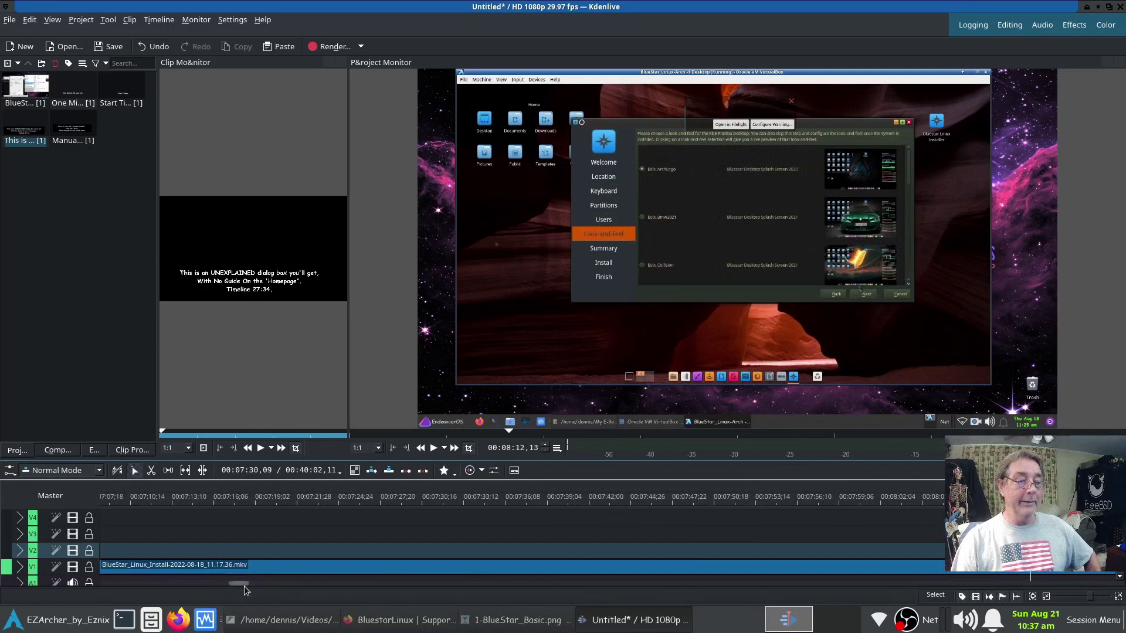
left_click_drag(243, 587, 256, 595)
left_click(360, 508)
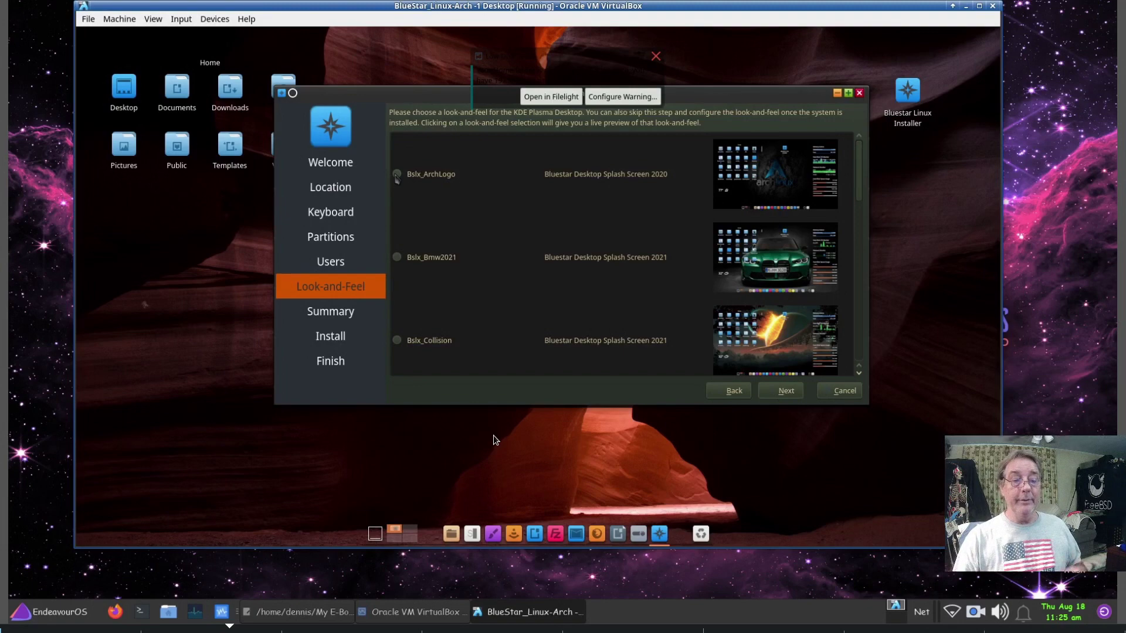
mouse_move(1110, 20)
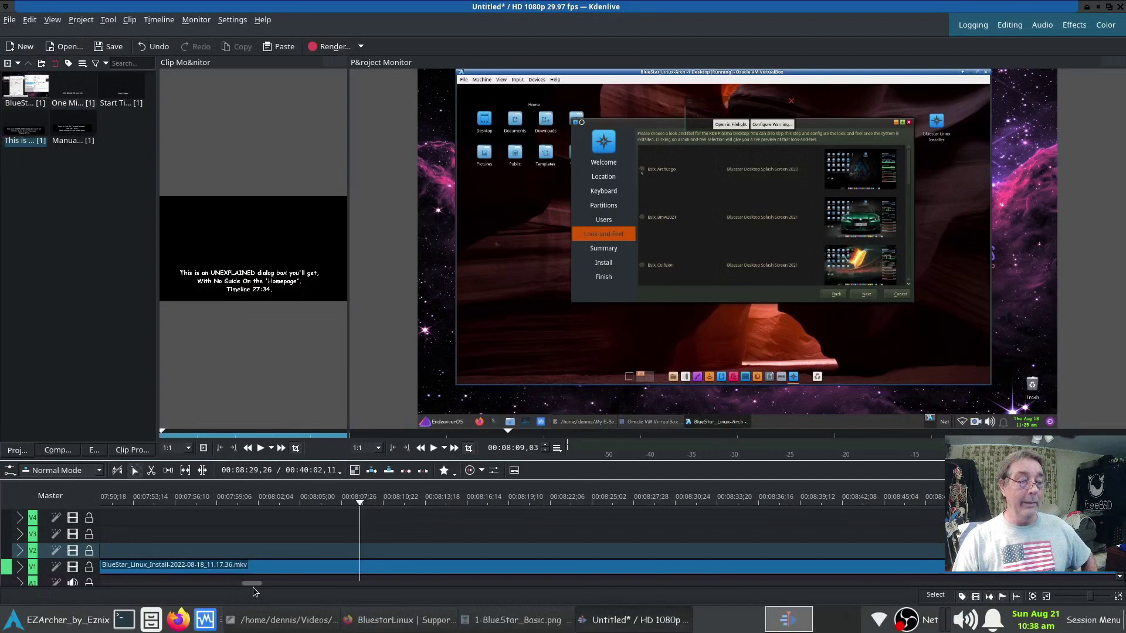
Step: Step ahead in short jumps to the start of the Install stage, stopping at about 8:23
mouse_move(253, 586)
left_mouse_down()
mouse_move(394, 592)
mouse_move(258, 586)
left_mouse_up()
left_click(244, 516)
left_click(309, 513)
left_click(375, 505)
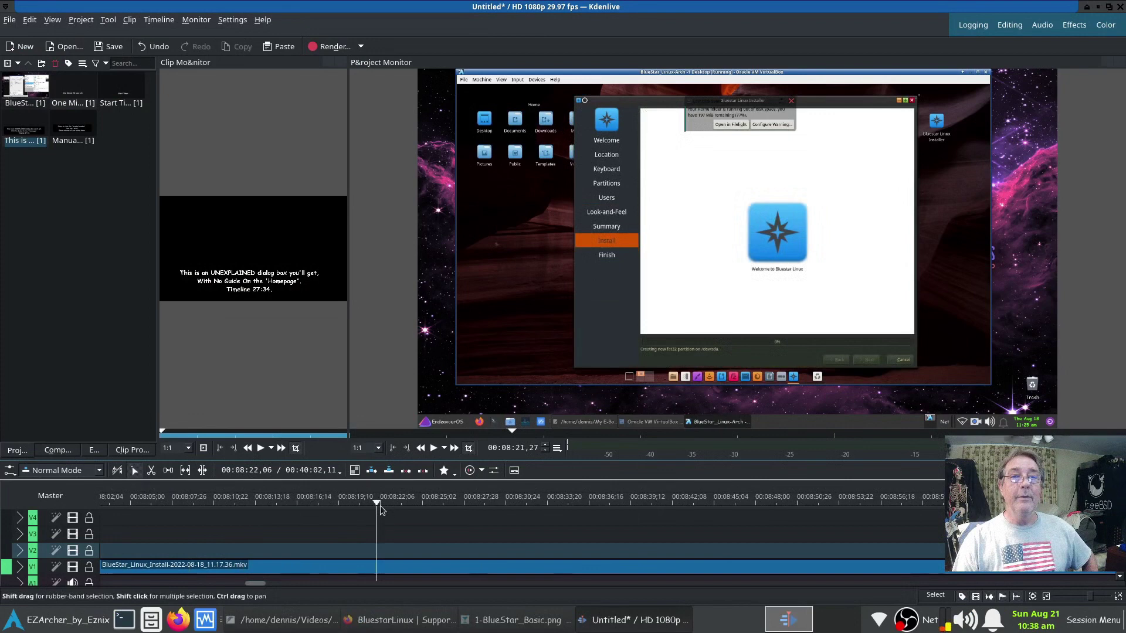
left_click(401, 505)
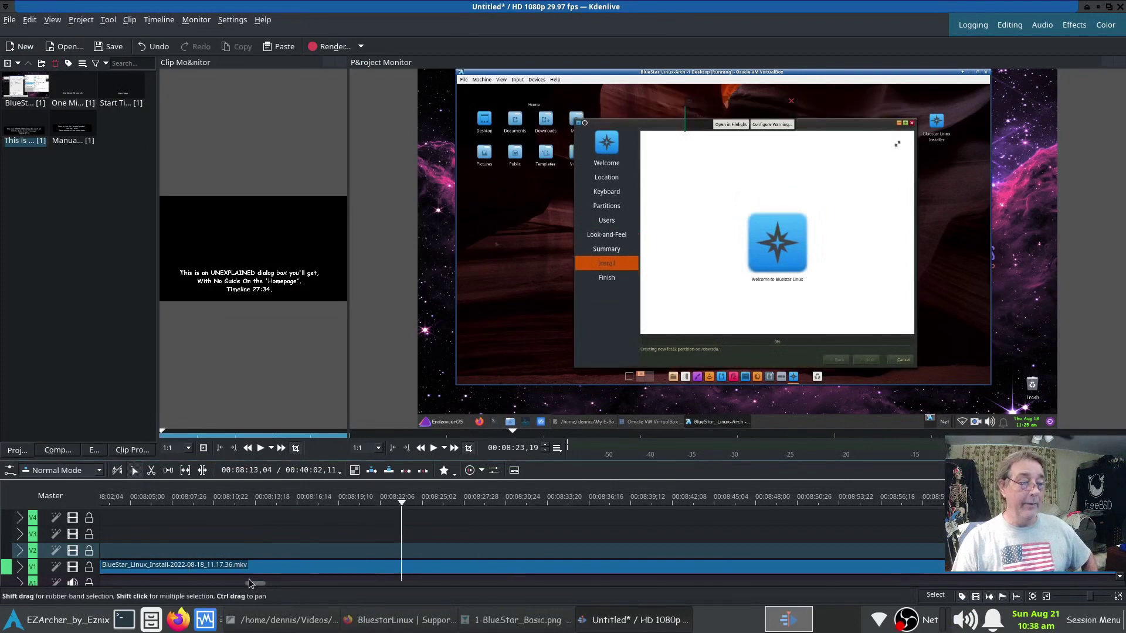
Step: Go to the "This is an UNEXPLAINED dialog box" title at about 27:37, view it full screen, and return to the editing layout
left_click_drag(249, 583, 594, 595)
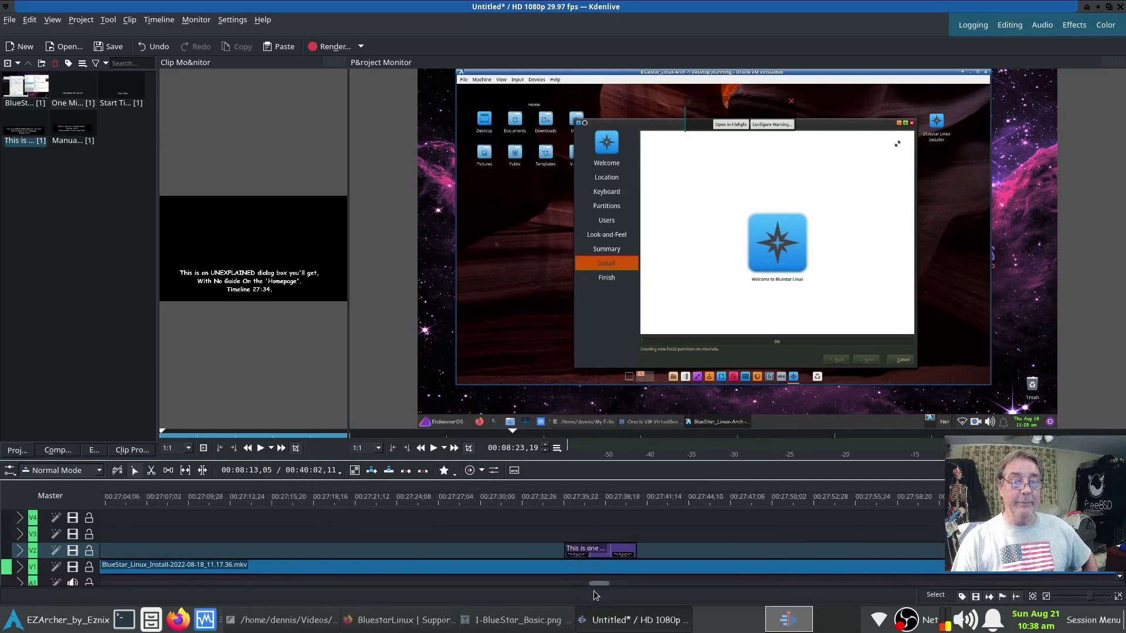
left_click(499, 512)
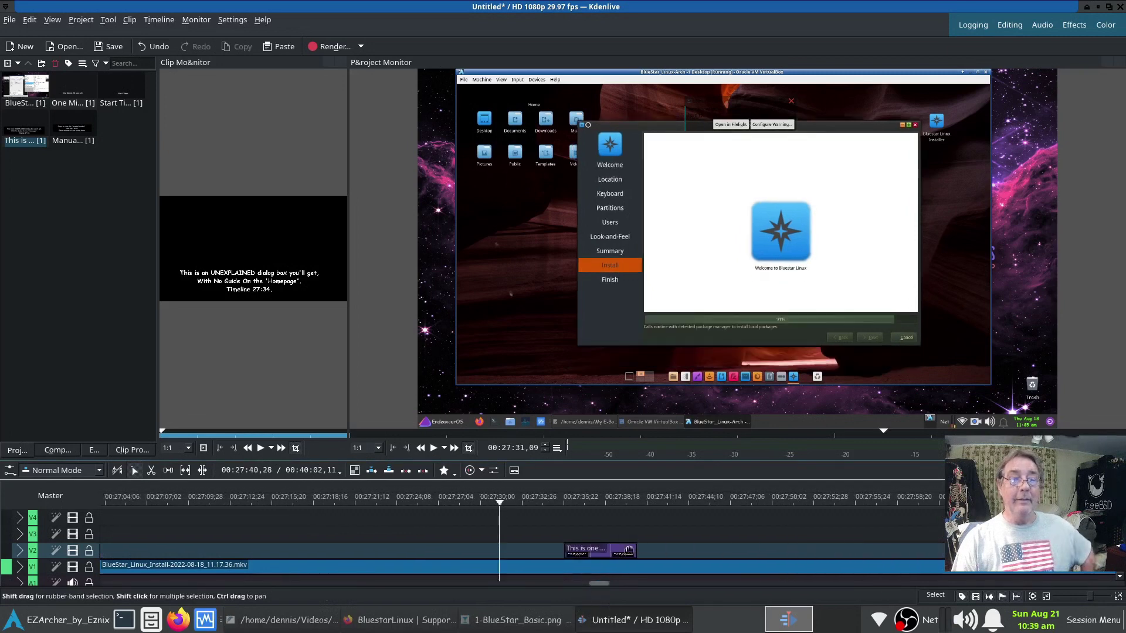
left_click(588, 513)
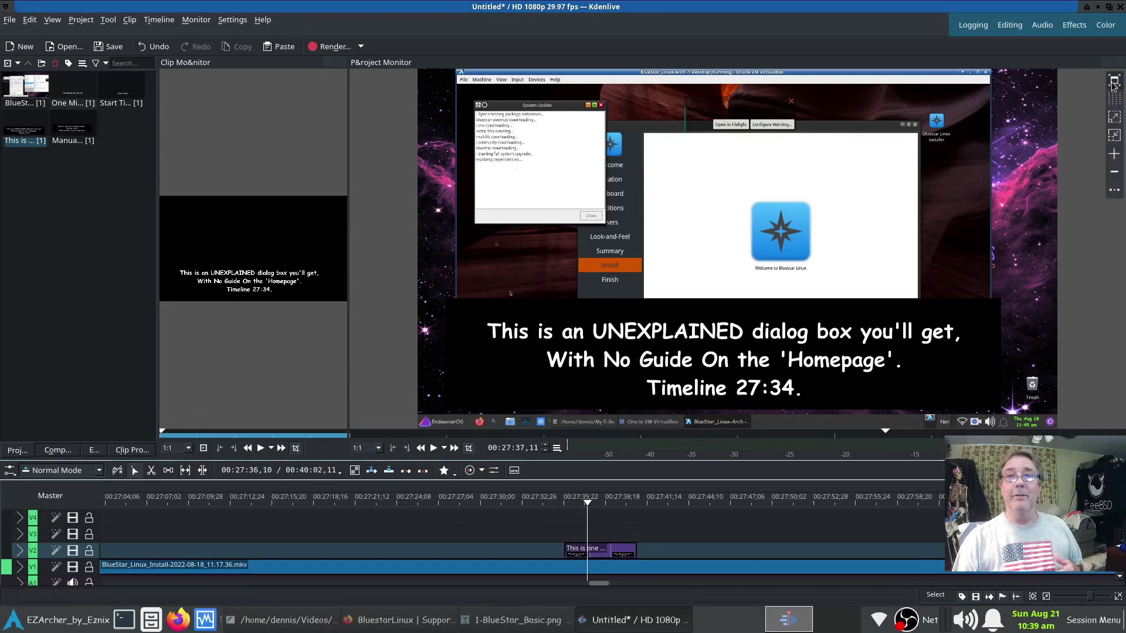
left_click(1114, 83)
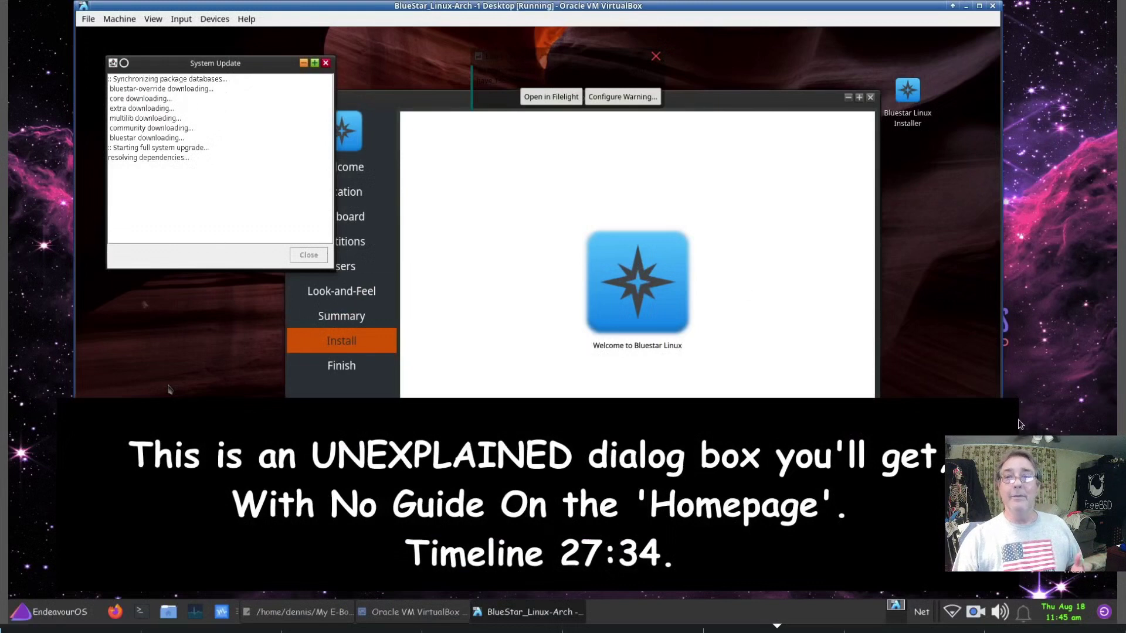
left_click(1116, 23)
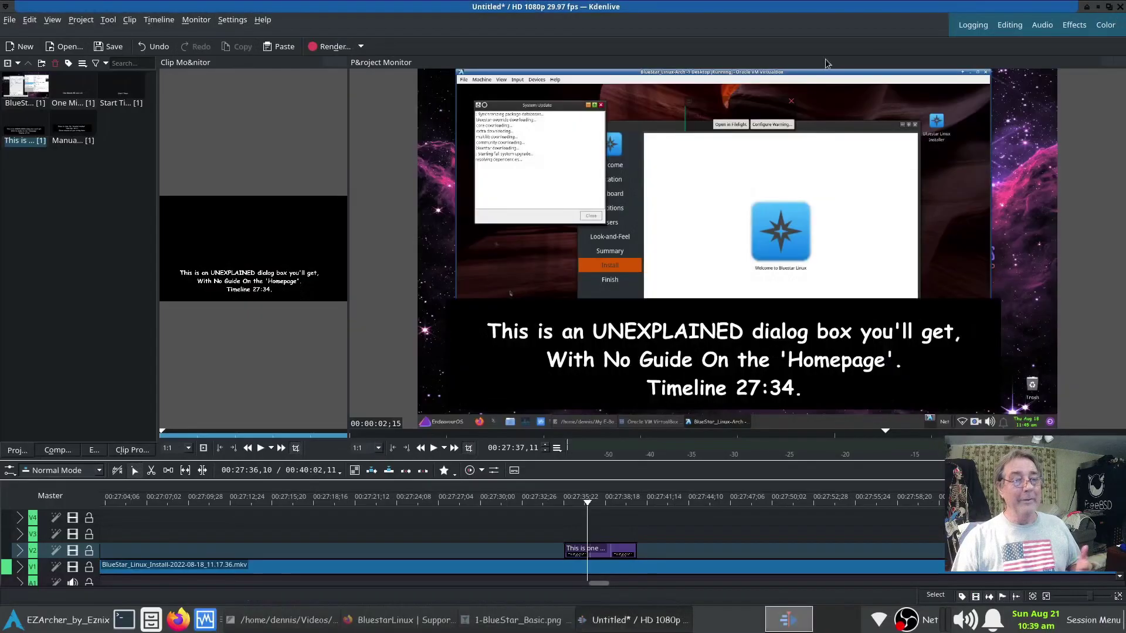
Step: Go to the frame just before the "Manually had..." title at about 38:10 and view it full screen
left_click_drag(603, 585, 790, 586)
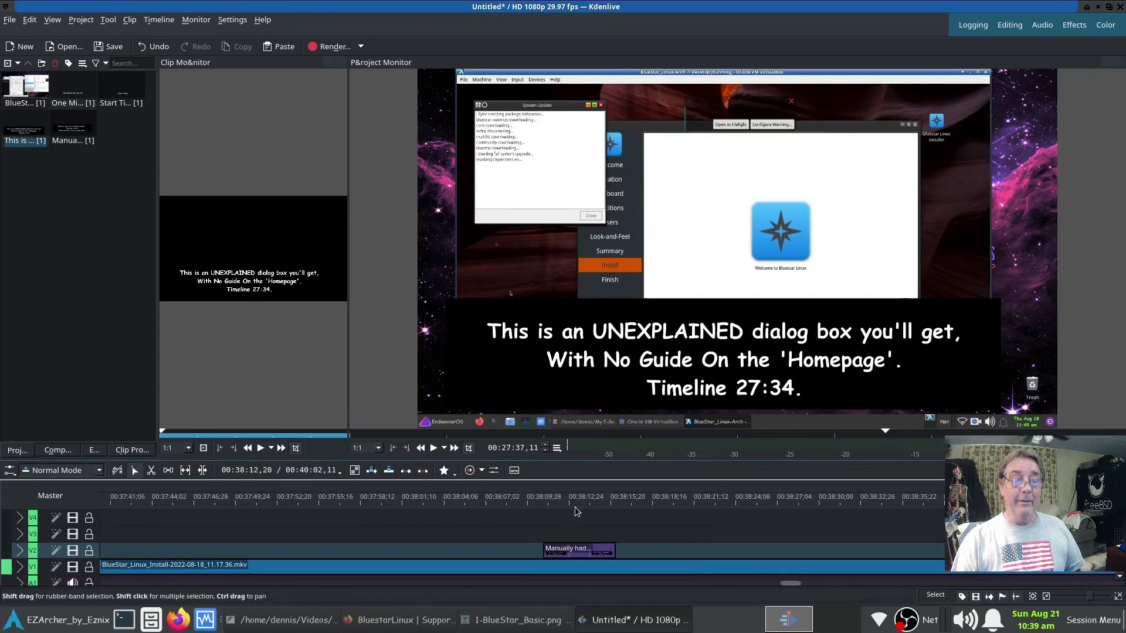
left_click(541, 508)
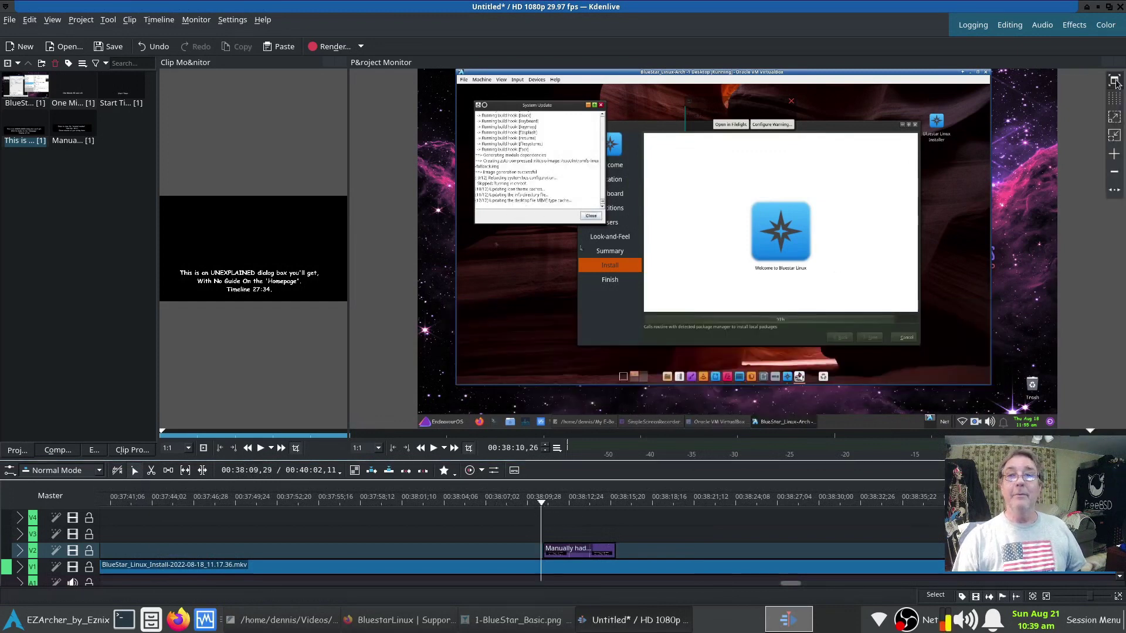
left_click(1117, 88)
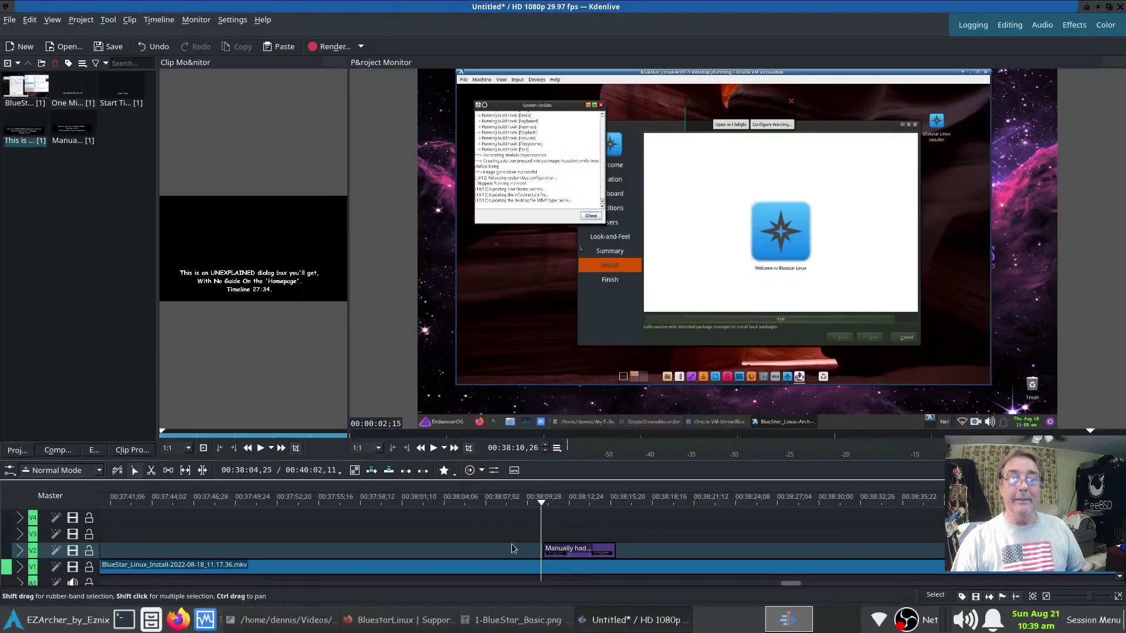
Step: Compare the "Manually had..." title at about 38:12 with the frames before it that show the System Update window being closed
left_click(556, 517)
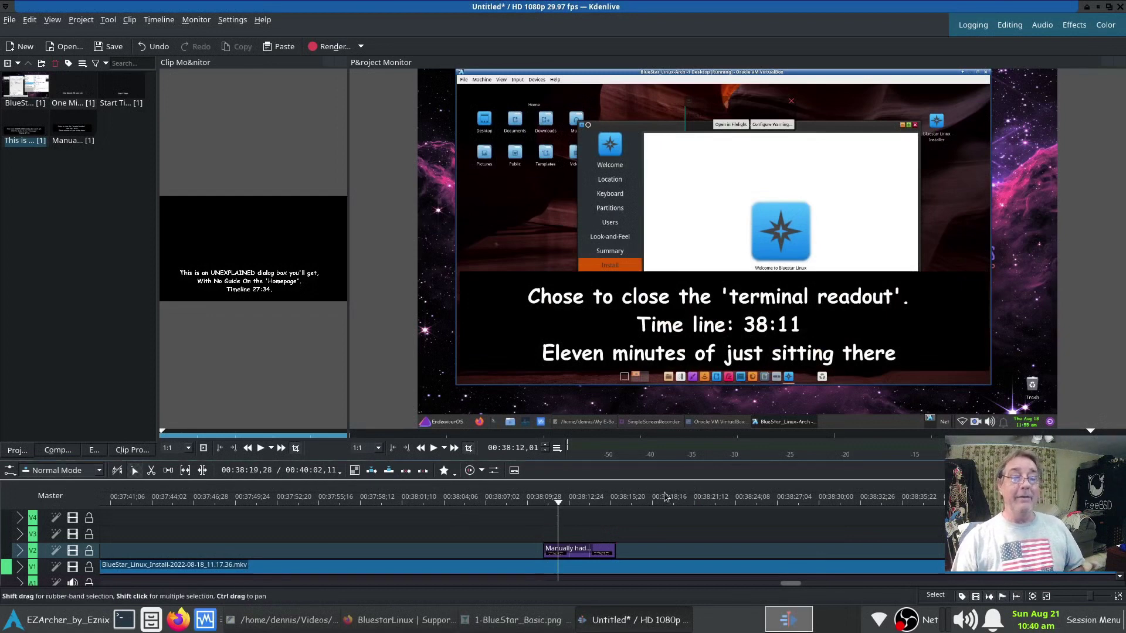
left_click(543, 515)
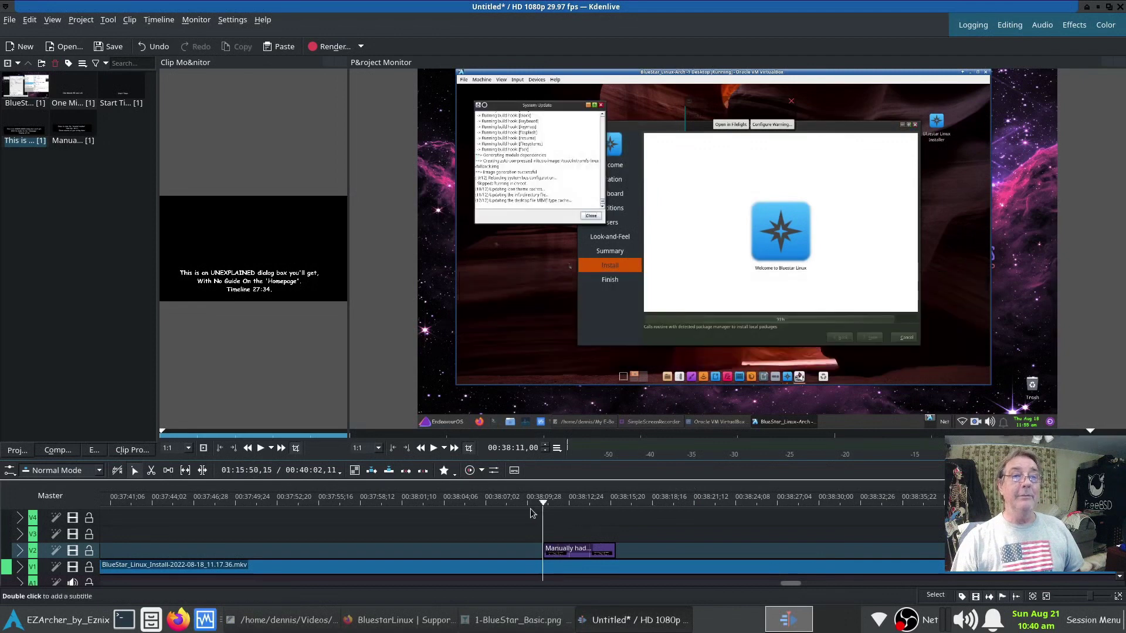
left_click(531, 527)
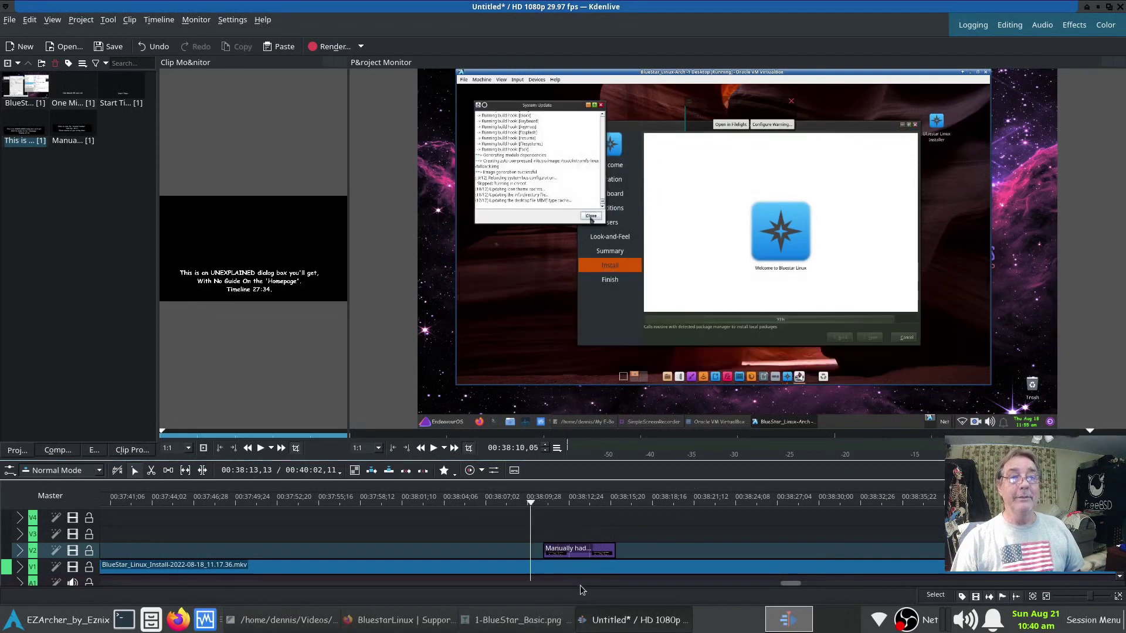
left_click(561, 411)
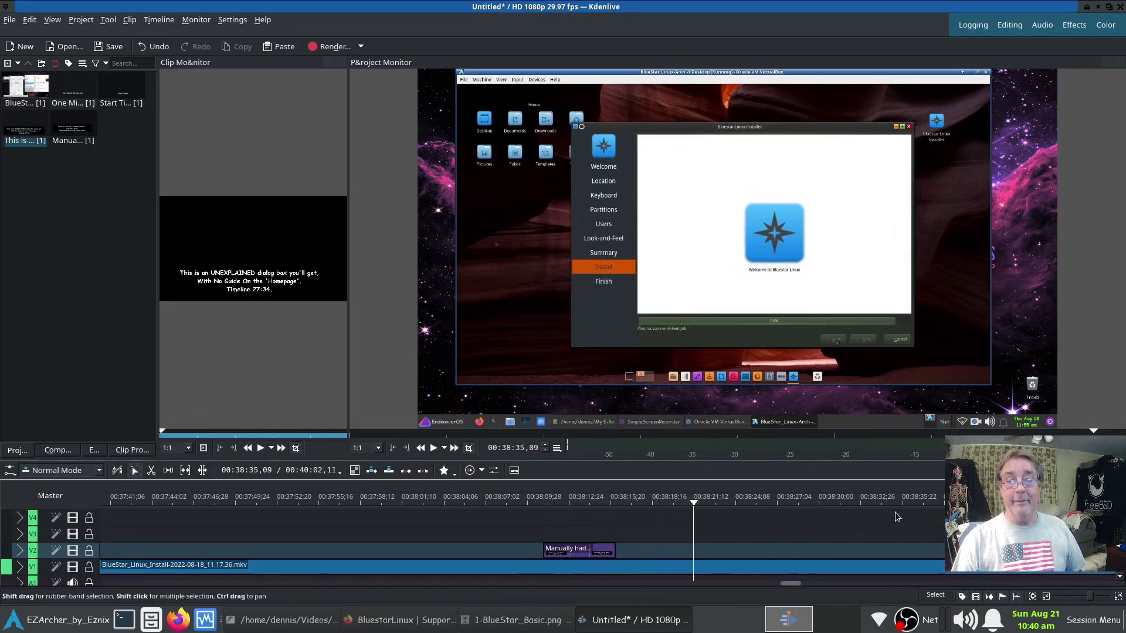
Step: Check the final part of the install recording at about 39:26, 39:07 and 38:48
left_click_drag(792, 584, 808, 585)
left_click(760, 518)
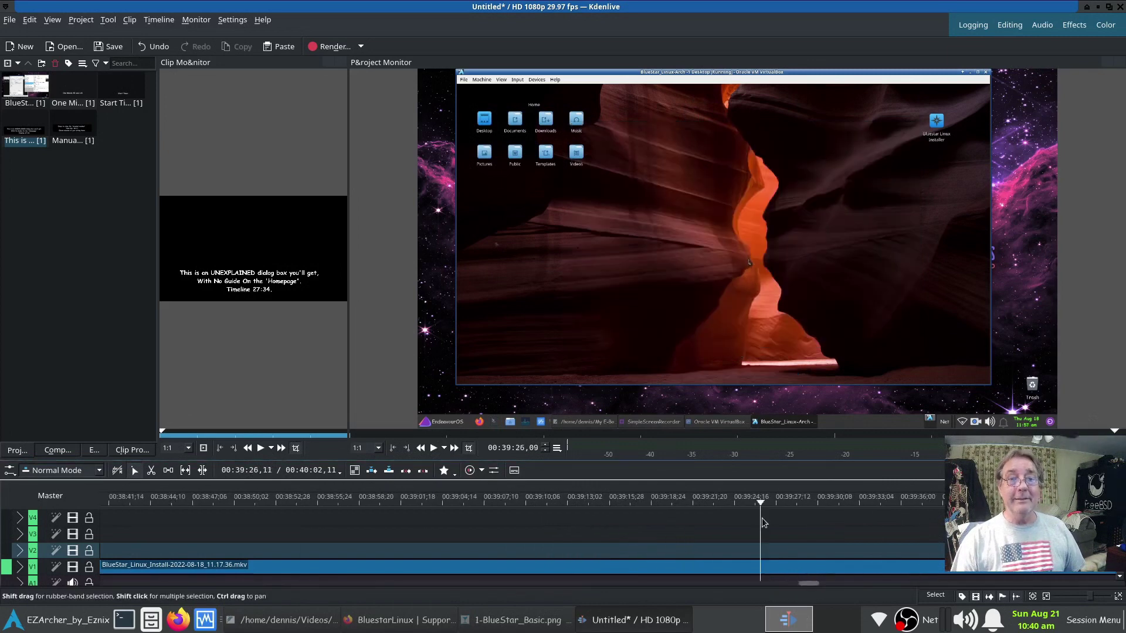
left_click(487, 516)
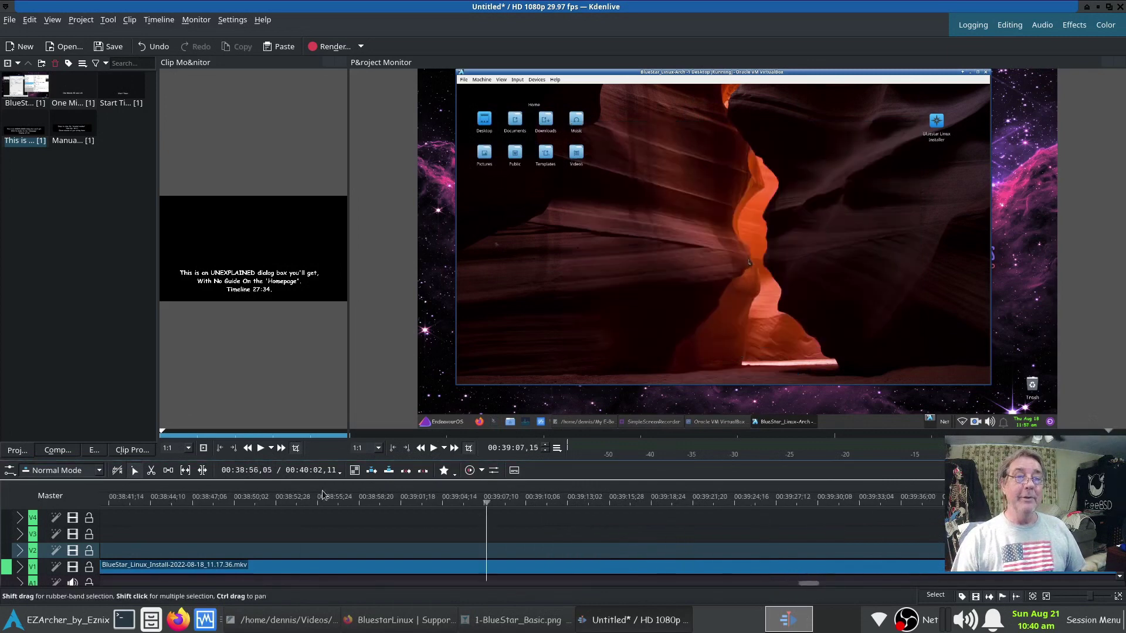
left_click(216, 501)
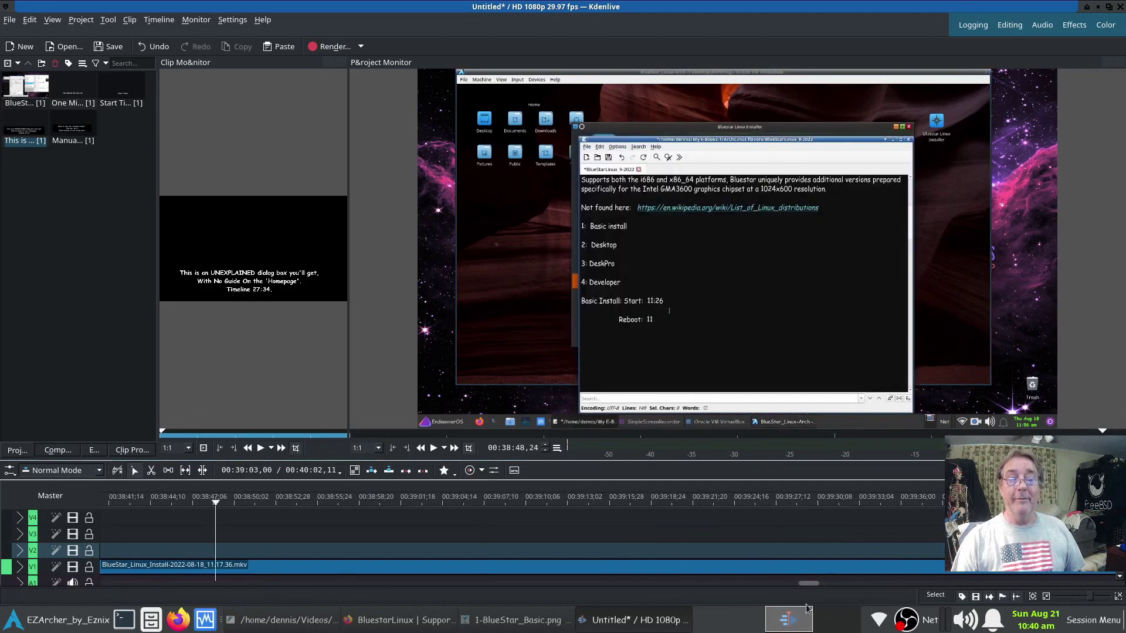
Step: Go back to the installer's Installation Completed page at about 38:37 and play the recording from there
left_click_drag(807, 582, 798, 586)
left_click(315, 501)
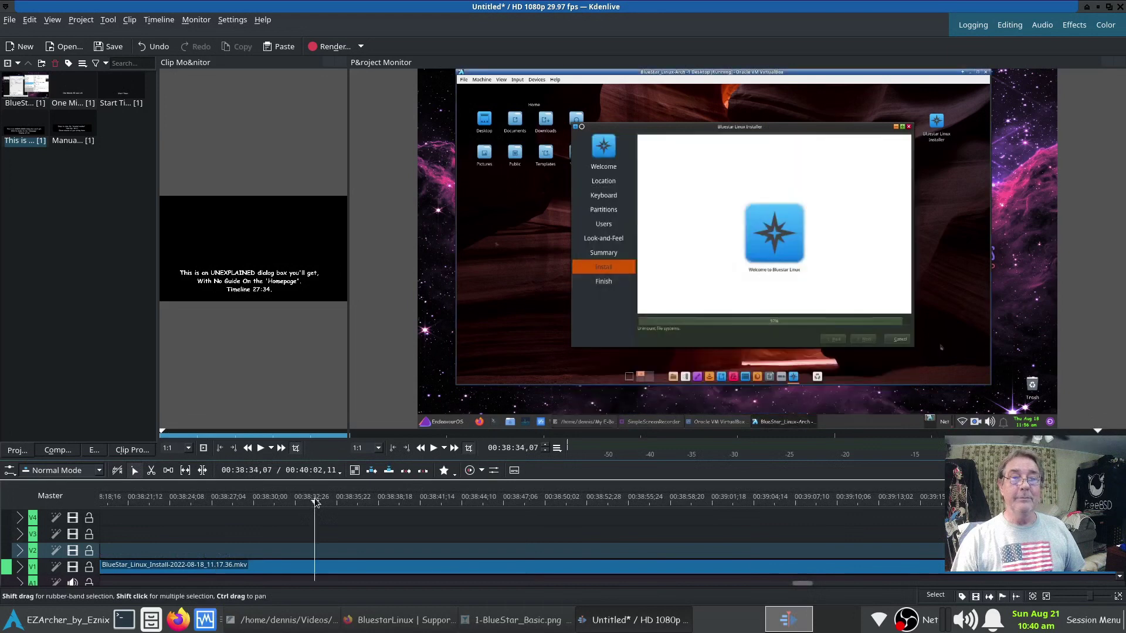
left_click(369, 503)
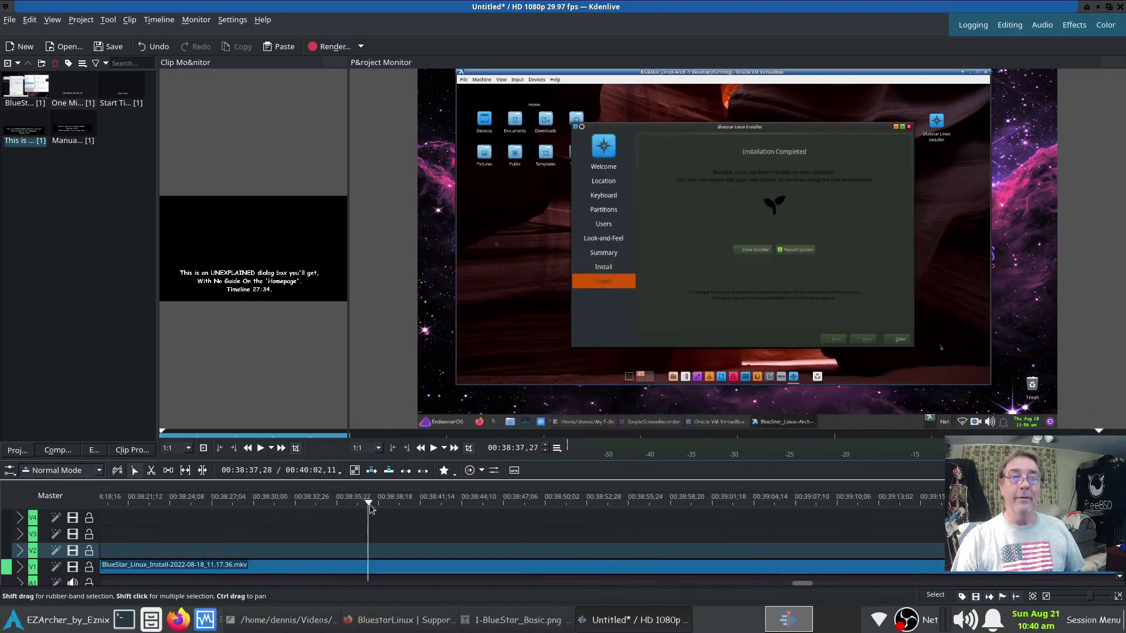
key("space")
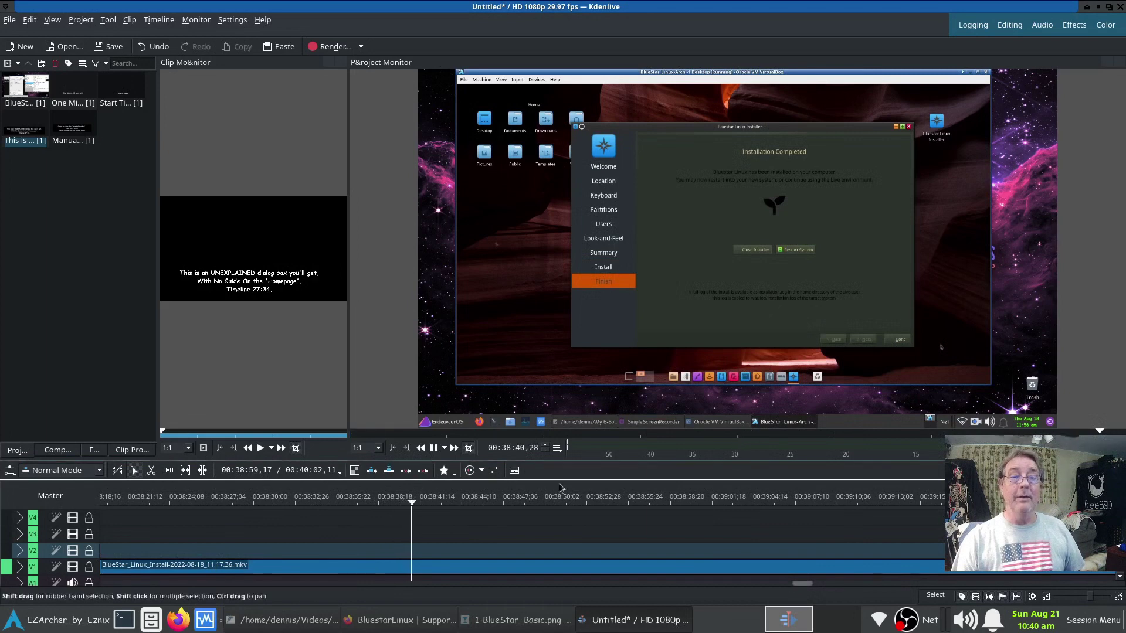
Step: Find the frame at about 38:50 where the text editor notes show the complete reboot time for the basic install
left_click(449, 500)
left_click(516, 509)
left_click(535, 505)
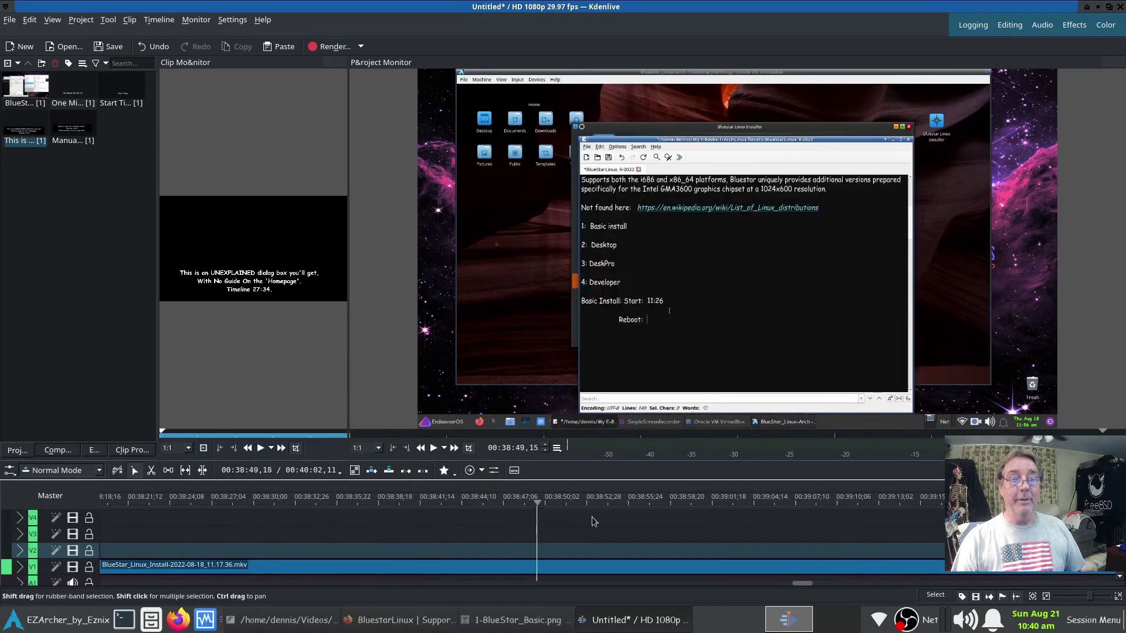
left_click(625, 517)
left_click(686, 514)
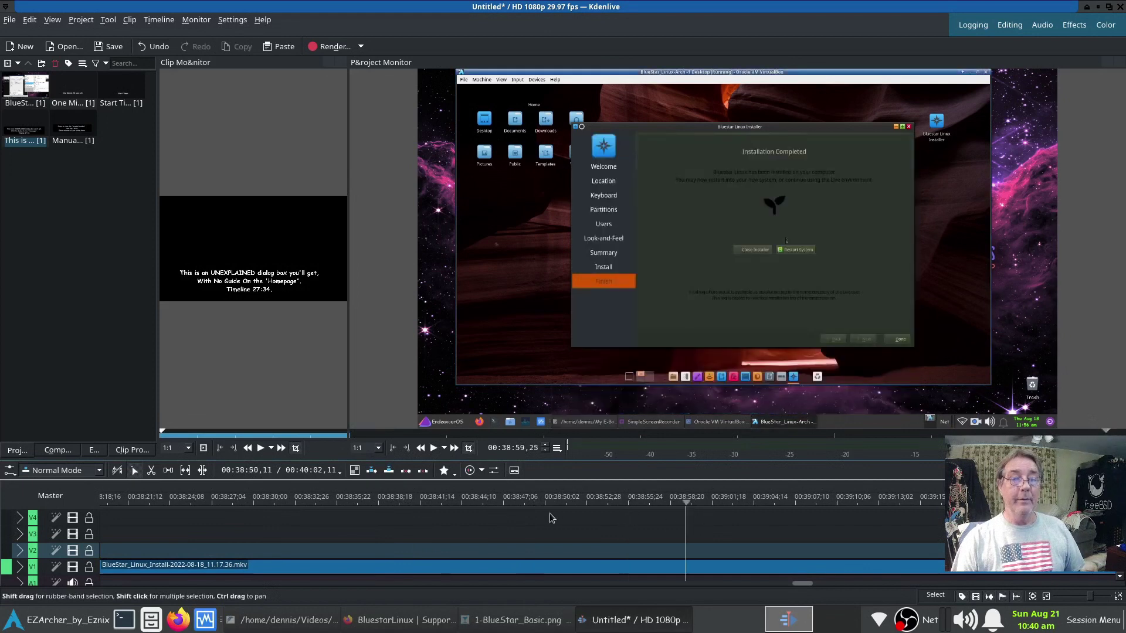
left_click(549, 516)
left_click(511, 518)
left_click(548, 506)
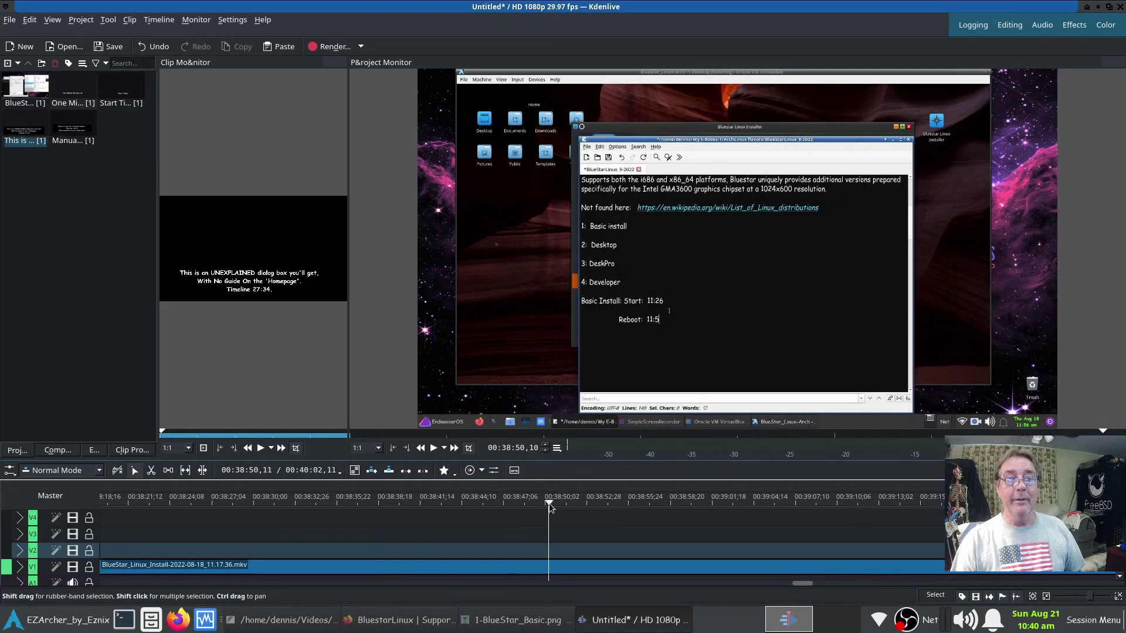
left_click(554, 503)
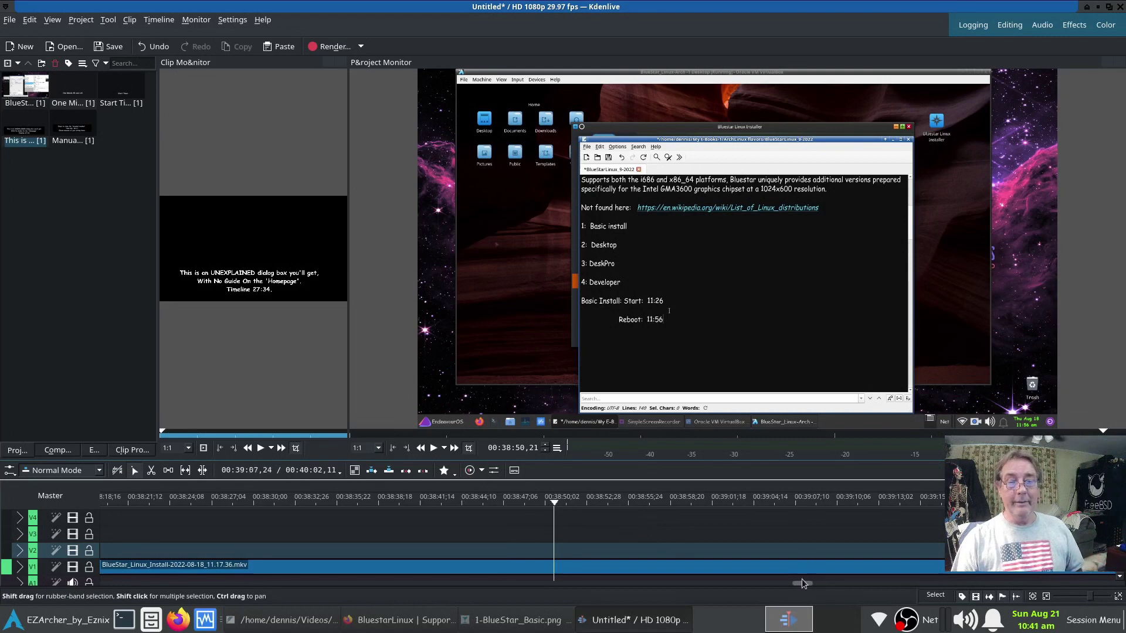
Step: Move ahead to about 39:03, after the Installation Completed page, and play the recording from there
left_click_drag(803, 584, 809, 584)
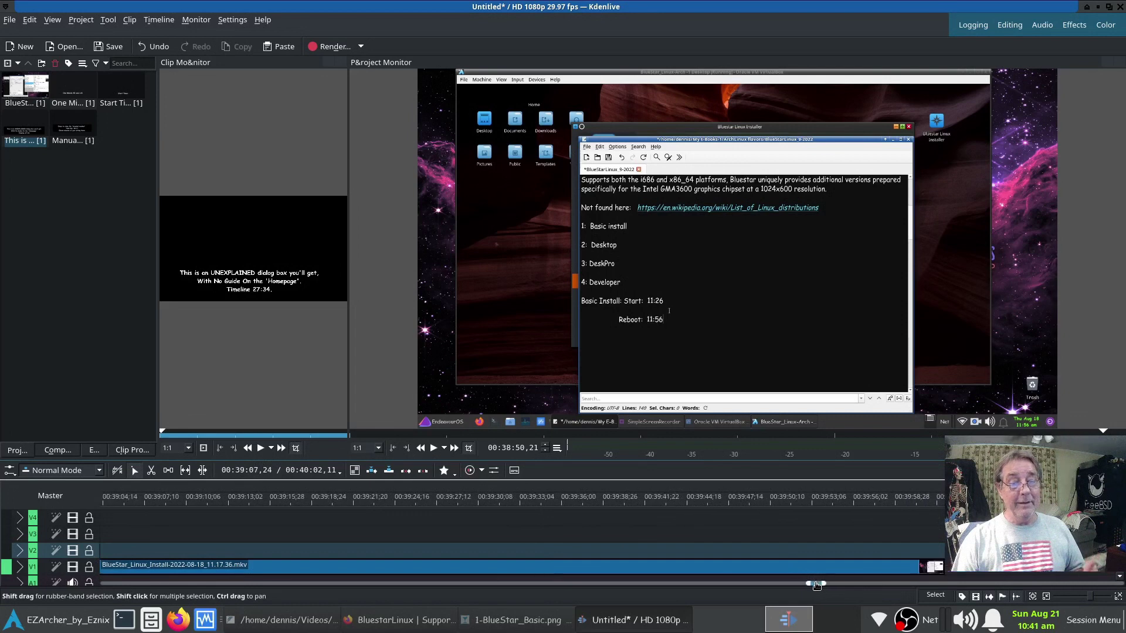
left_click(365, 514)
key("space")
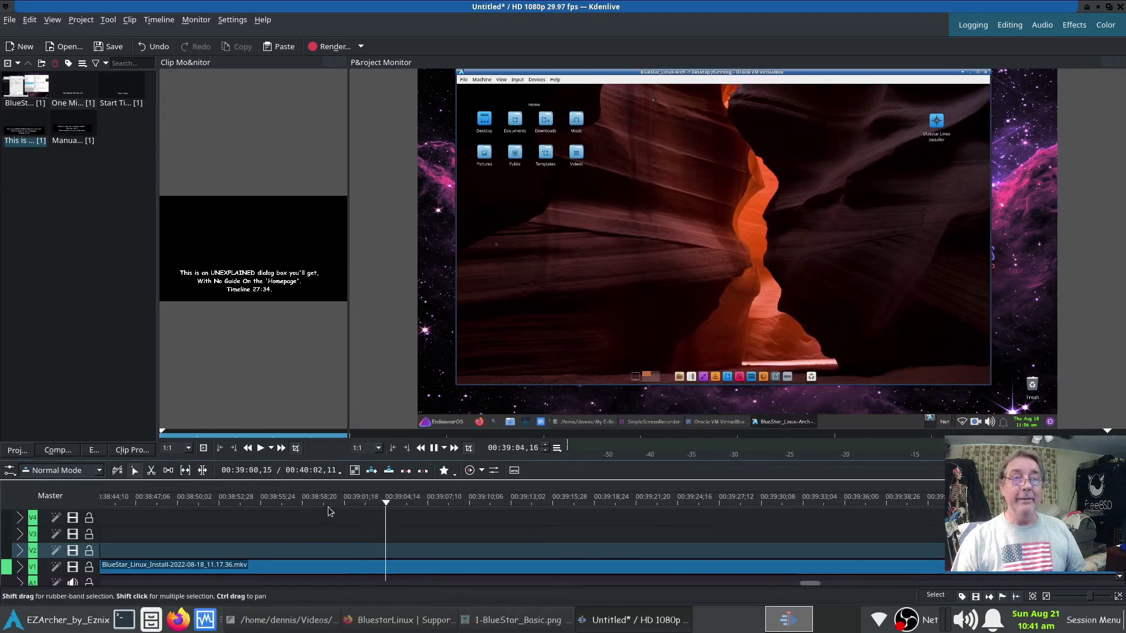
Step: Check the end of the install recording at about 39:21, 39:28, 39:56 and 39:47, from the live desktop's shutdown to the VM renaming
left_click(630, 508)
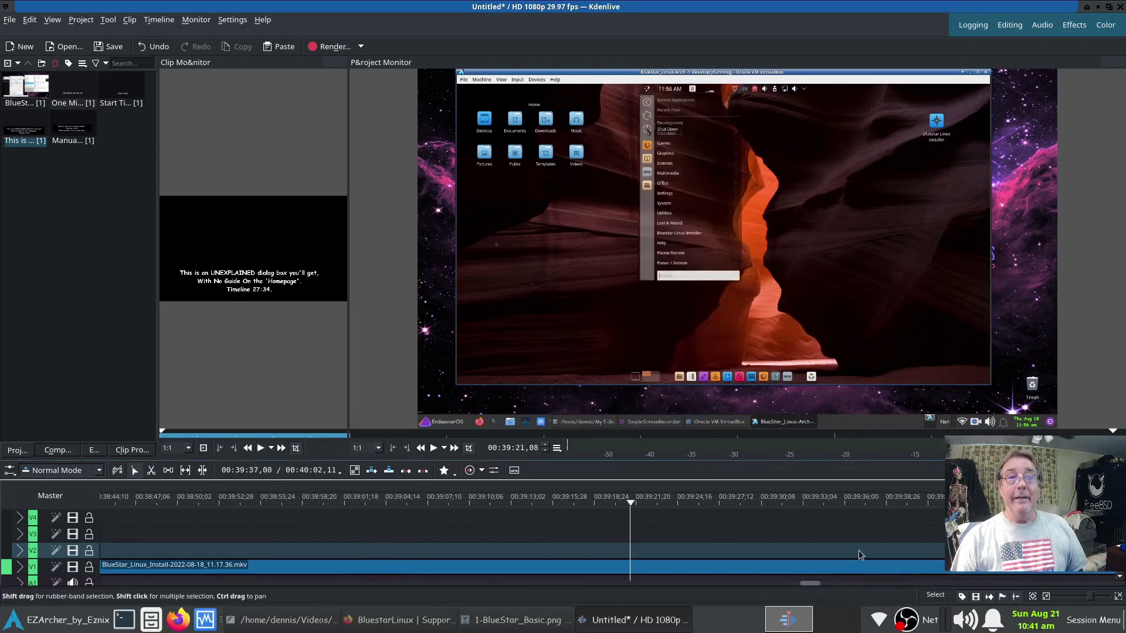
left_click(779, 508)
left_click(728, 508)
scroll(814, 588, "right", 5)
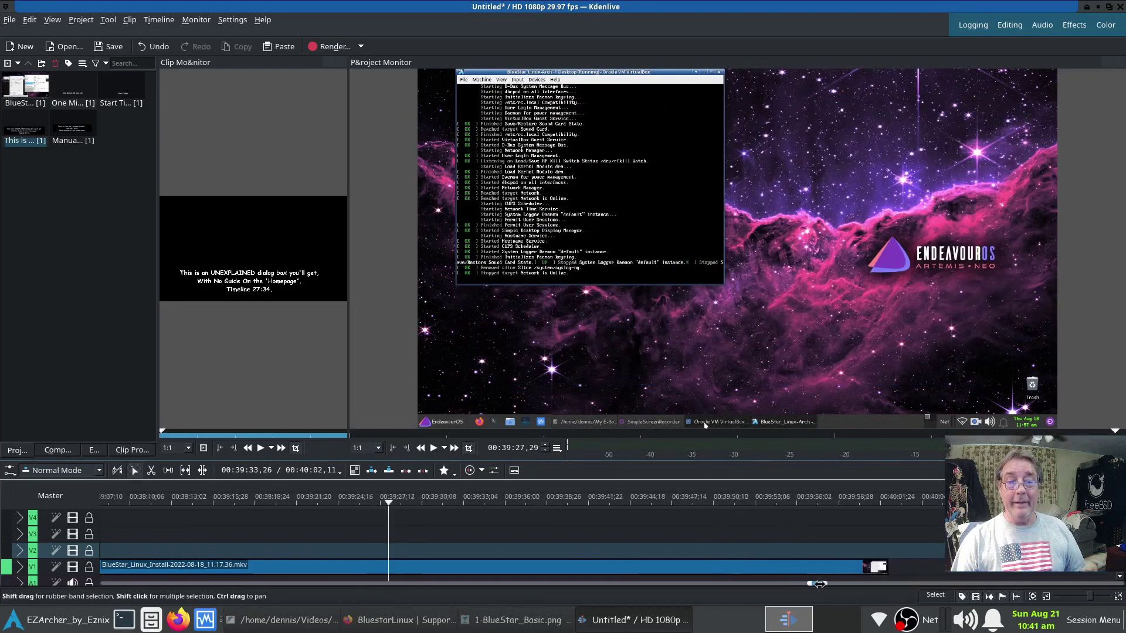
left_click(485, 508)
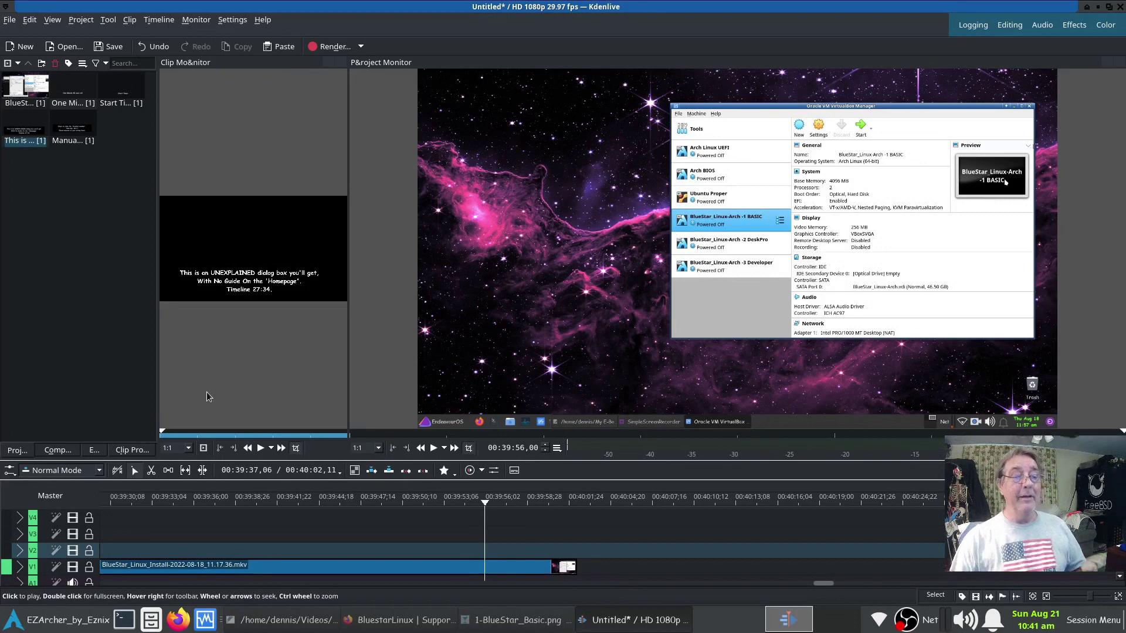
left_click(364, 513)
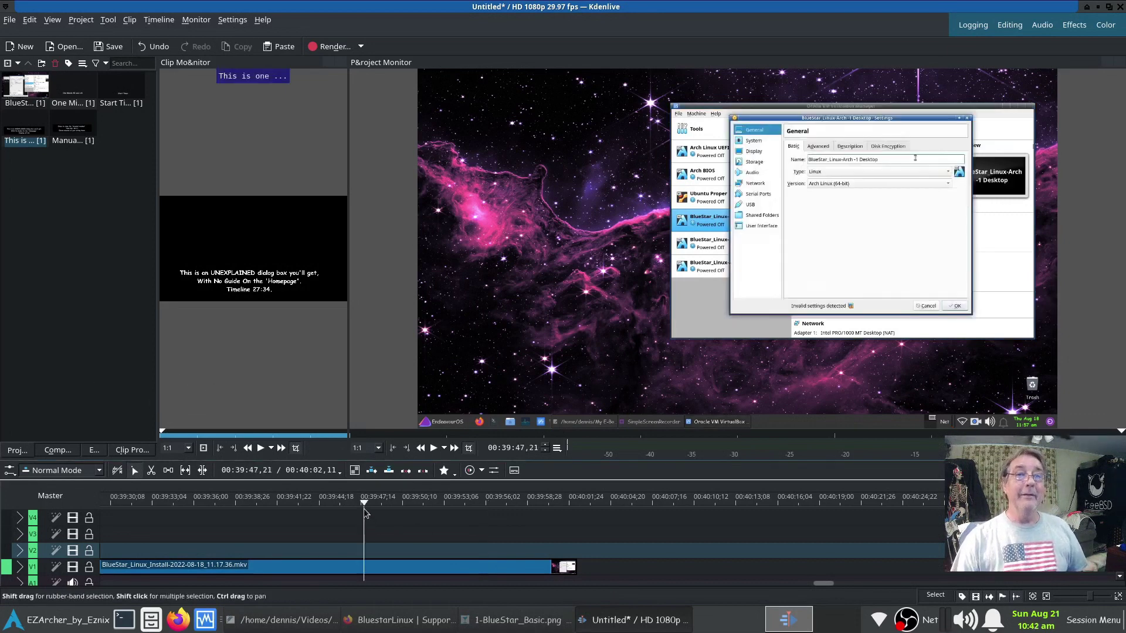
mouse_move(1117, 82)
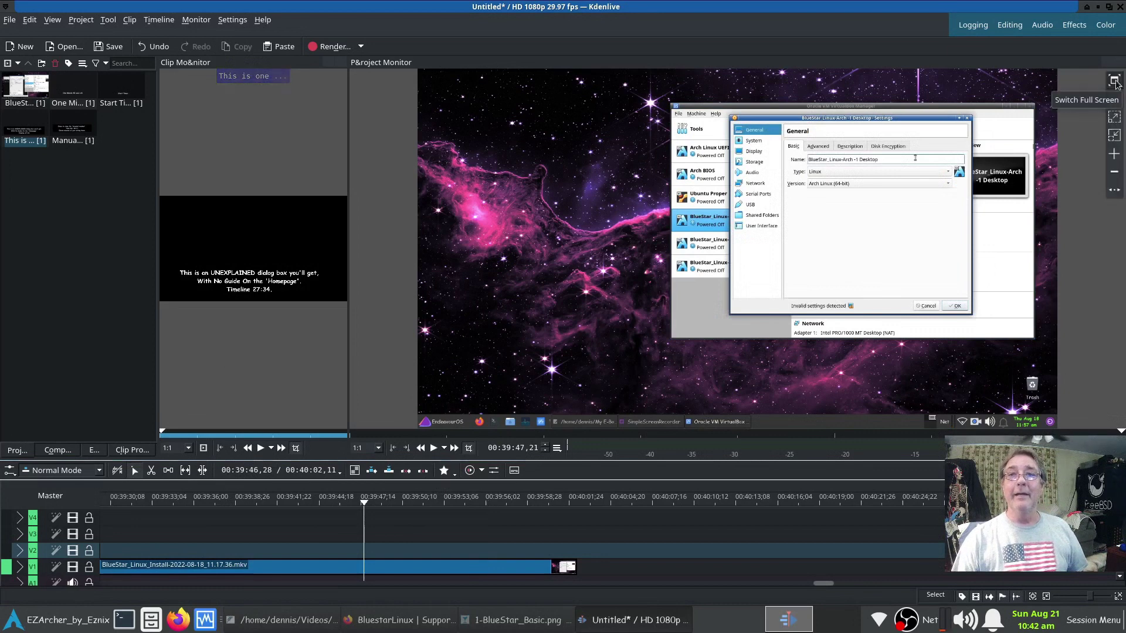
Step: Switch from Kdenlive to VirtualBox Manager, start the BlueStar Arch Basic virtual machine, and minimize the manager
left_click(1098, 7)
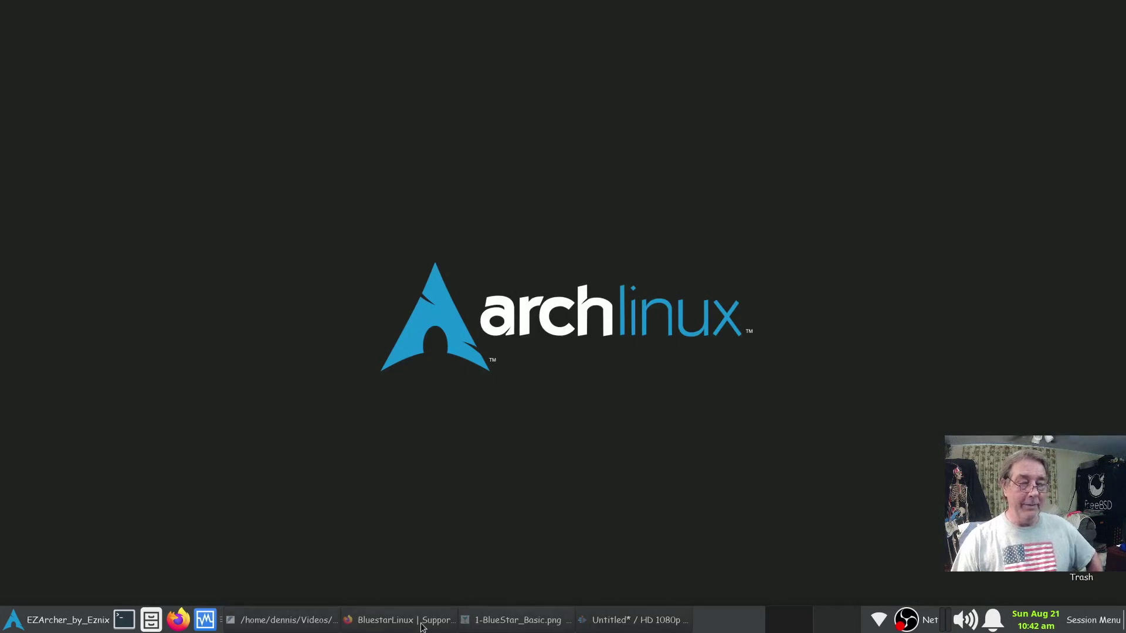
left_click(204, 621)
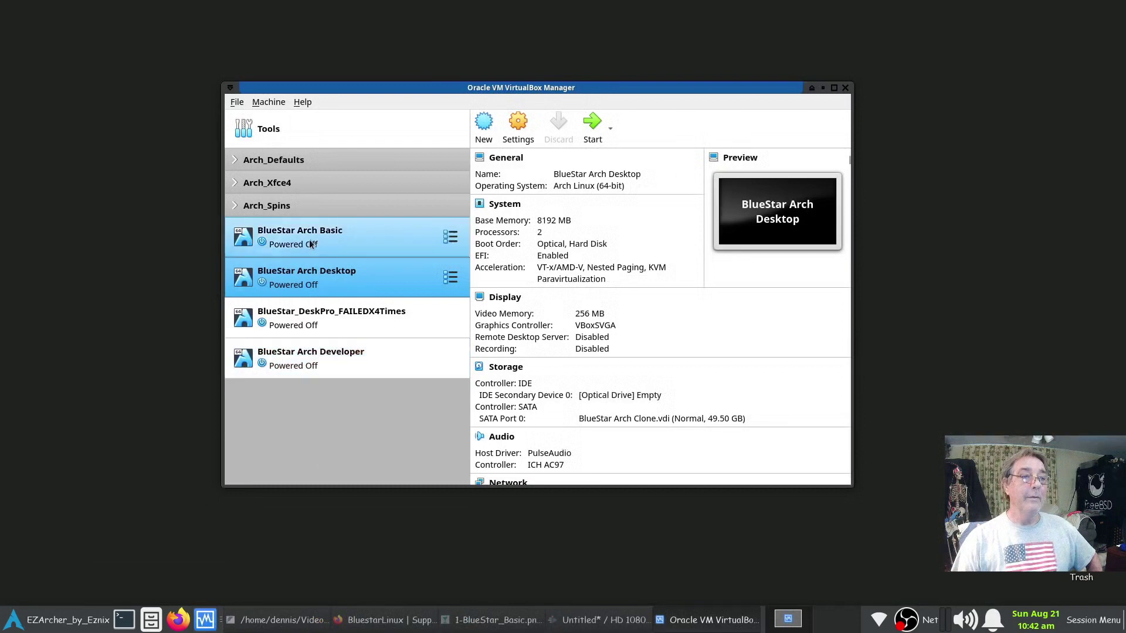
left_click(311, 243)
left_click(592, 126)
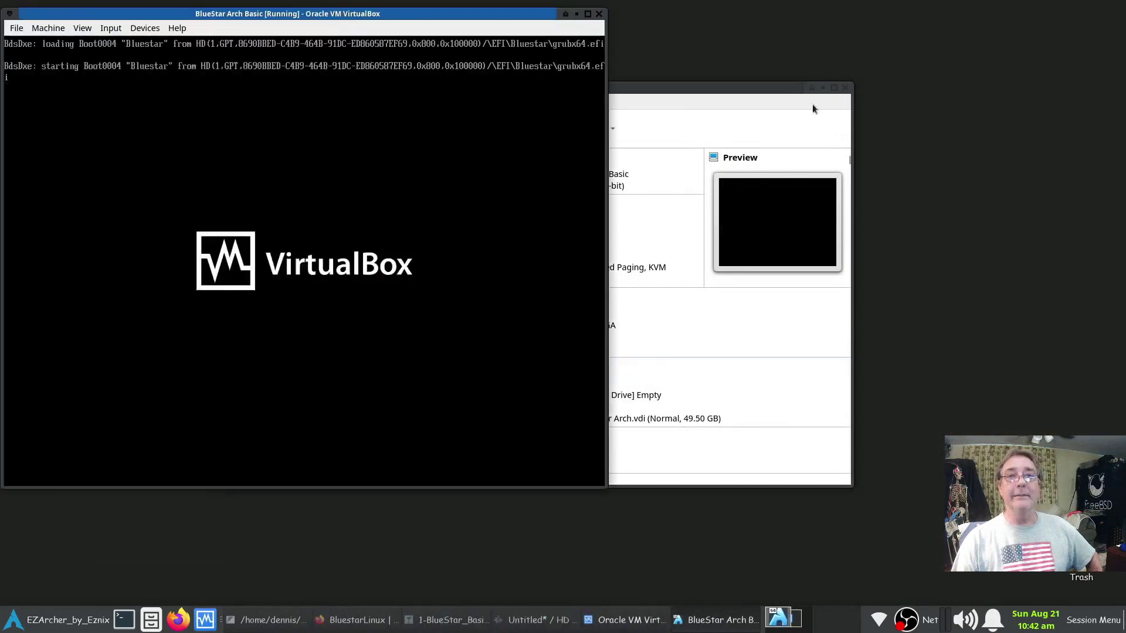
left_click(822, 89)
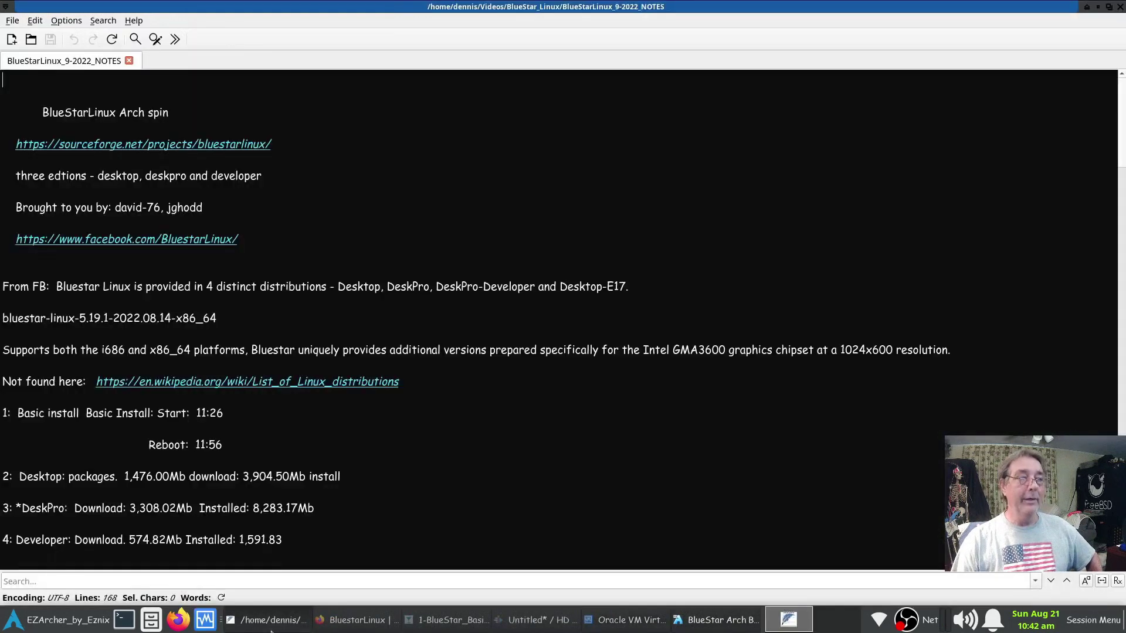
Step: Review the BlueStarLinux_9-2022_NOTES file for the editions, install times and package sizes, and minimize the notes
left_click(269, 620)
scroll(313, 206, "down", 1)
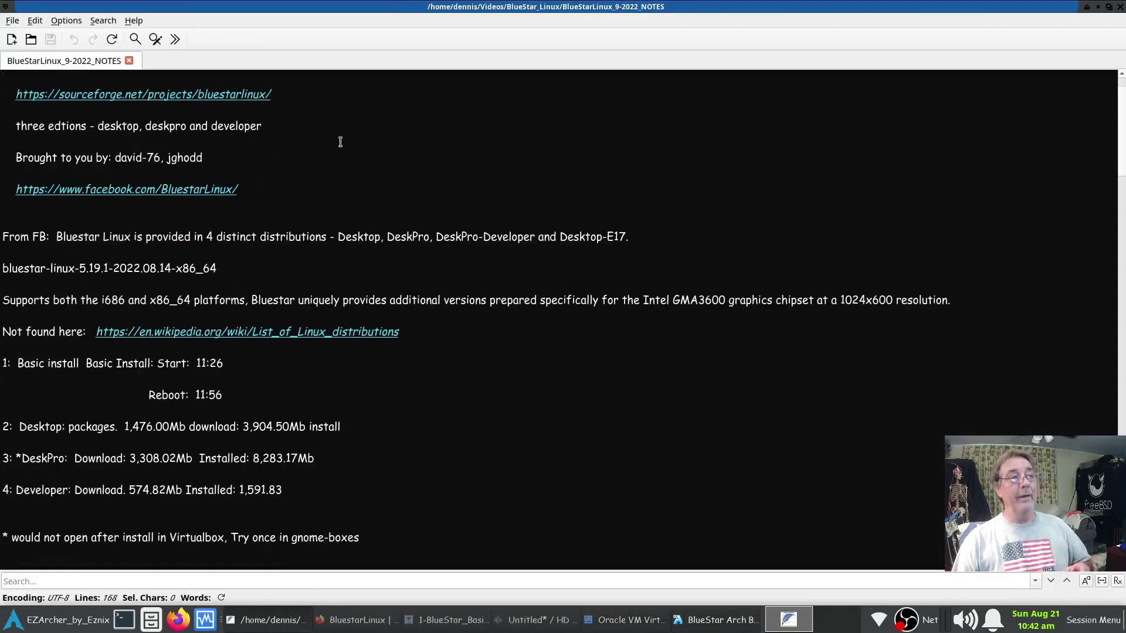
scroll(340, 142, "up", 1)
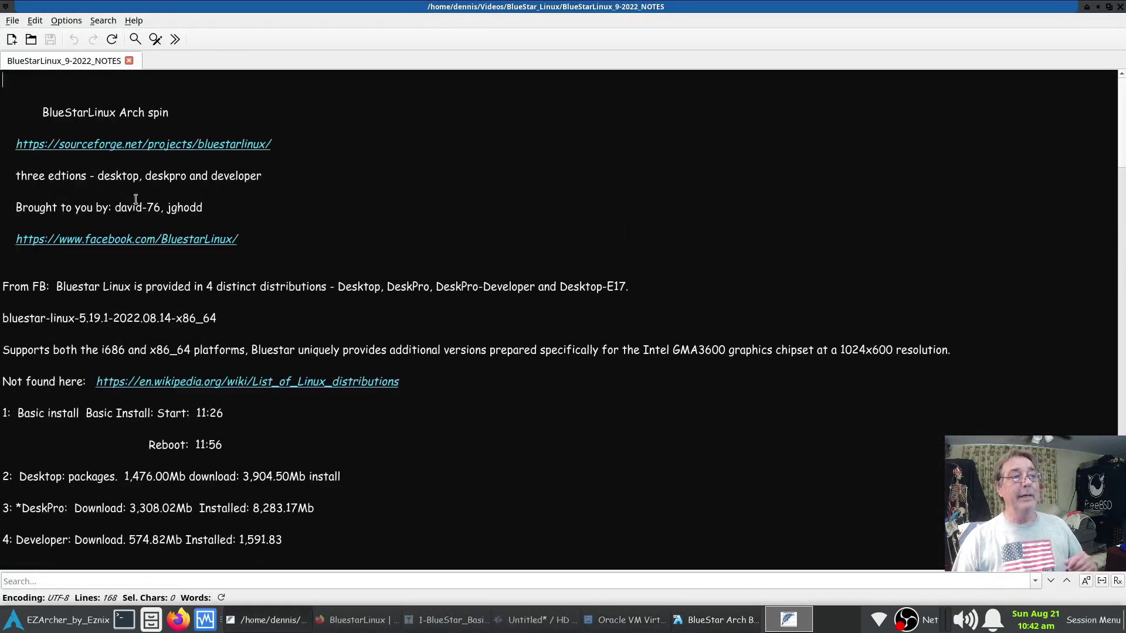
scroll(348, 198, "down", 2)
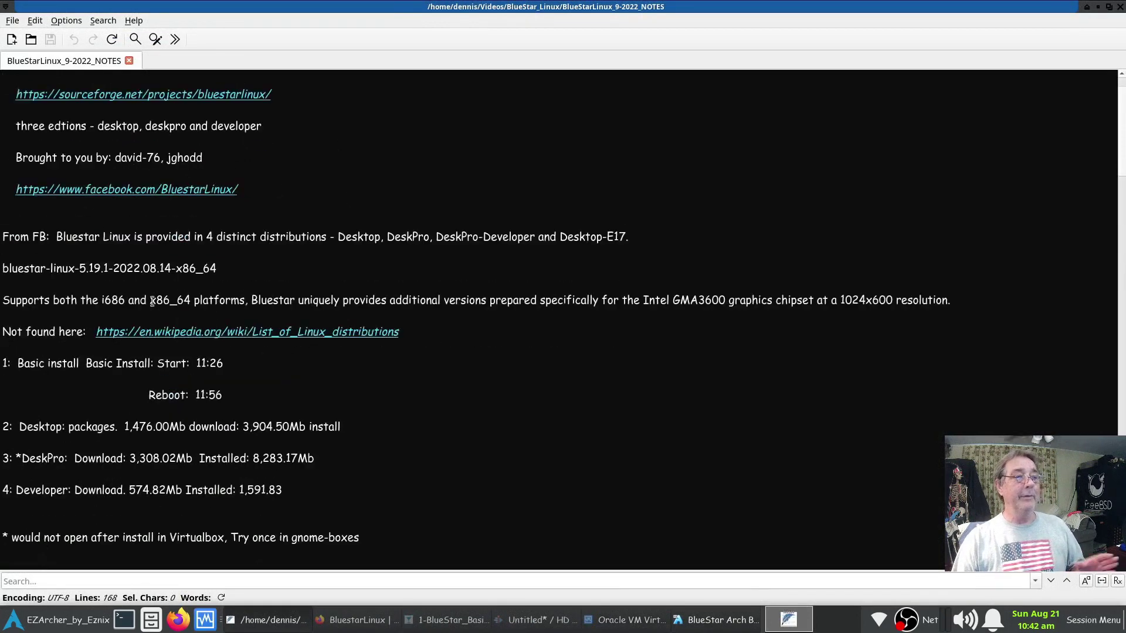
scroll(246, 306, "down", 1)
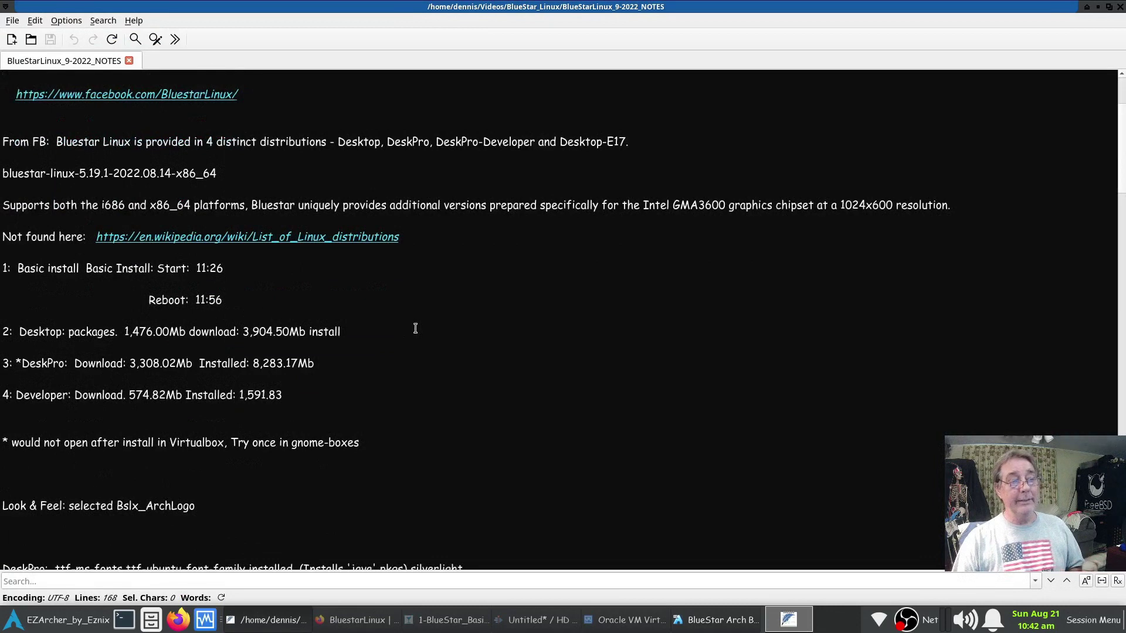
scroll(415, 328, "down", 1)
left_click(1097, 8)
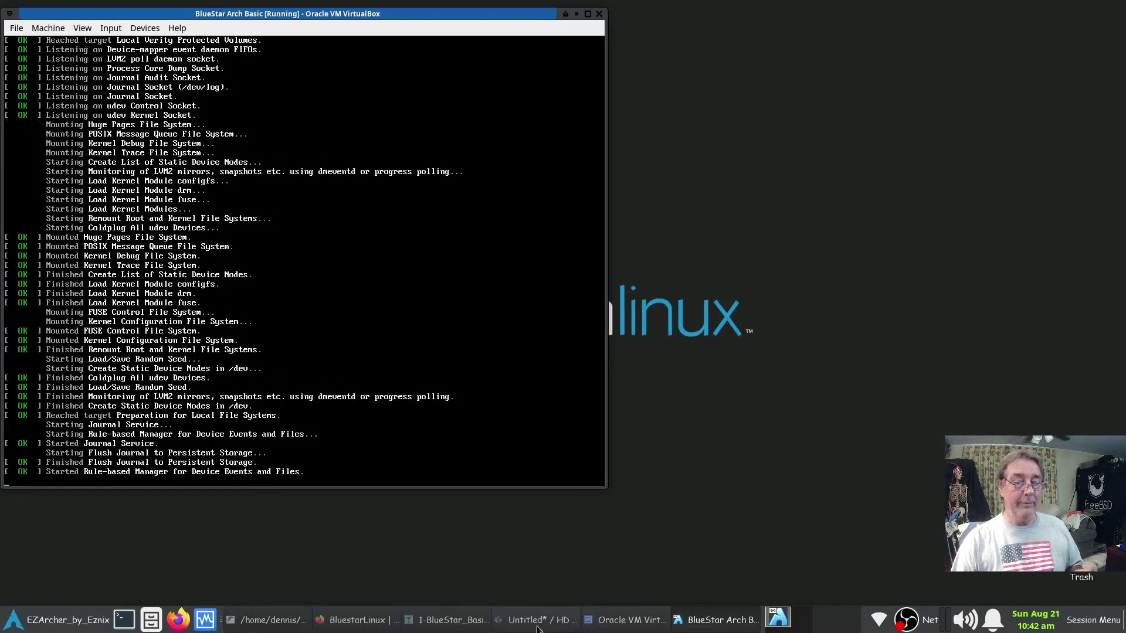
Step: View the installer welcome screenshots for the Basic, Desktop, DeskPro and Developer installations in the image viewer
left_click(472, 629)
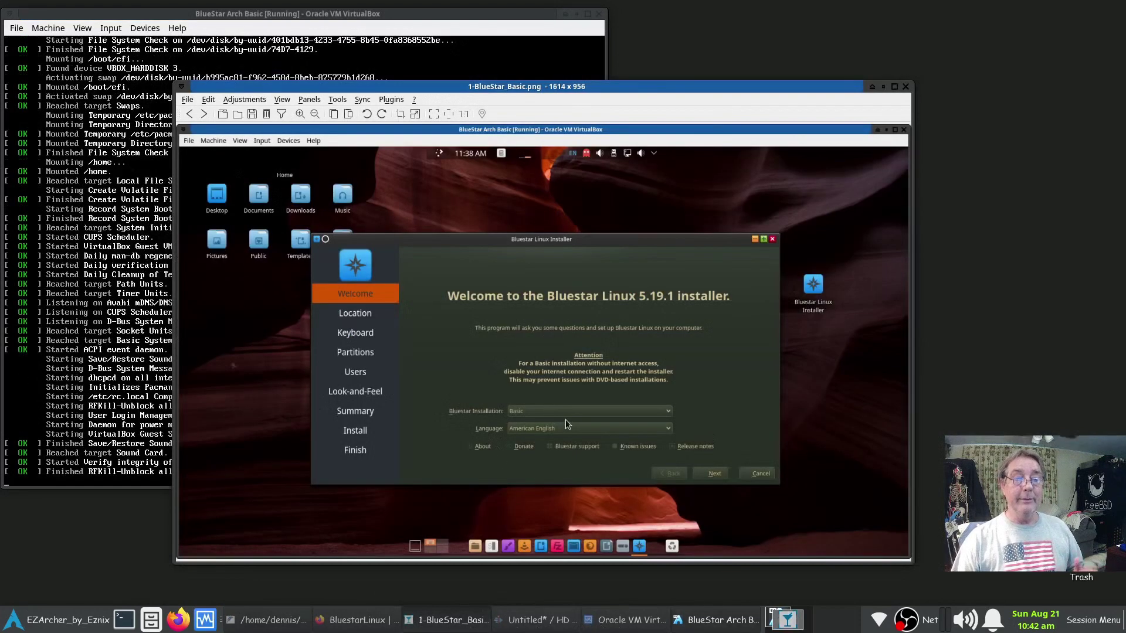
left_click(893, 349)
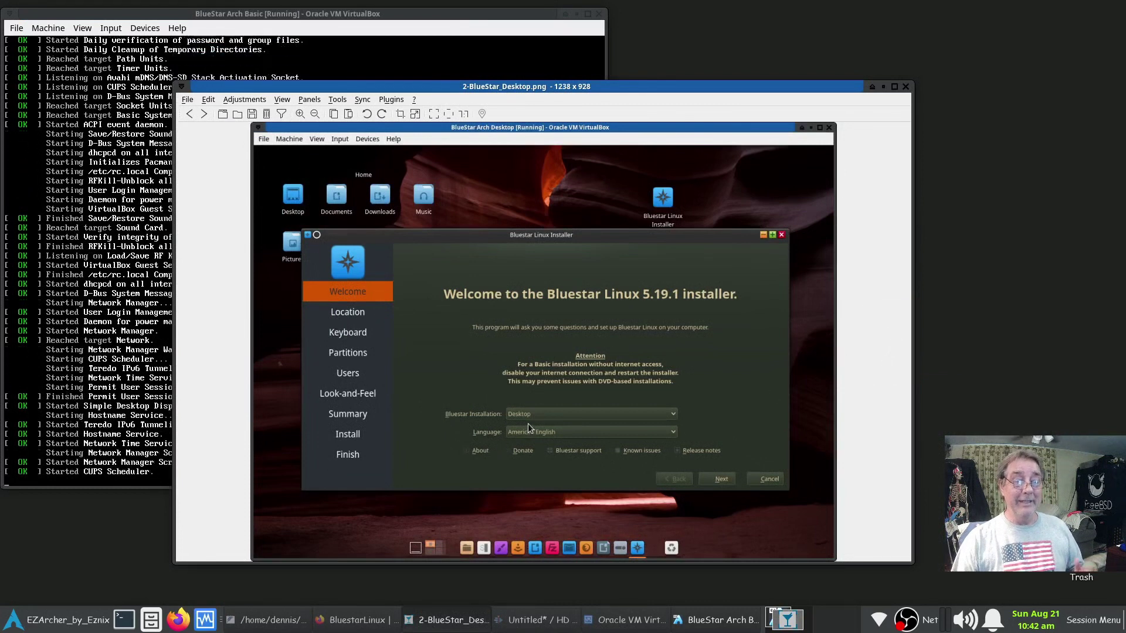
left_click(894, 342)
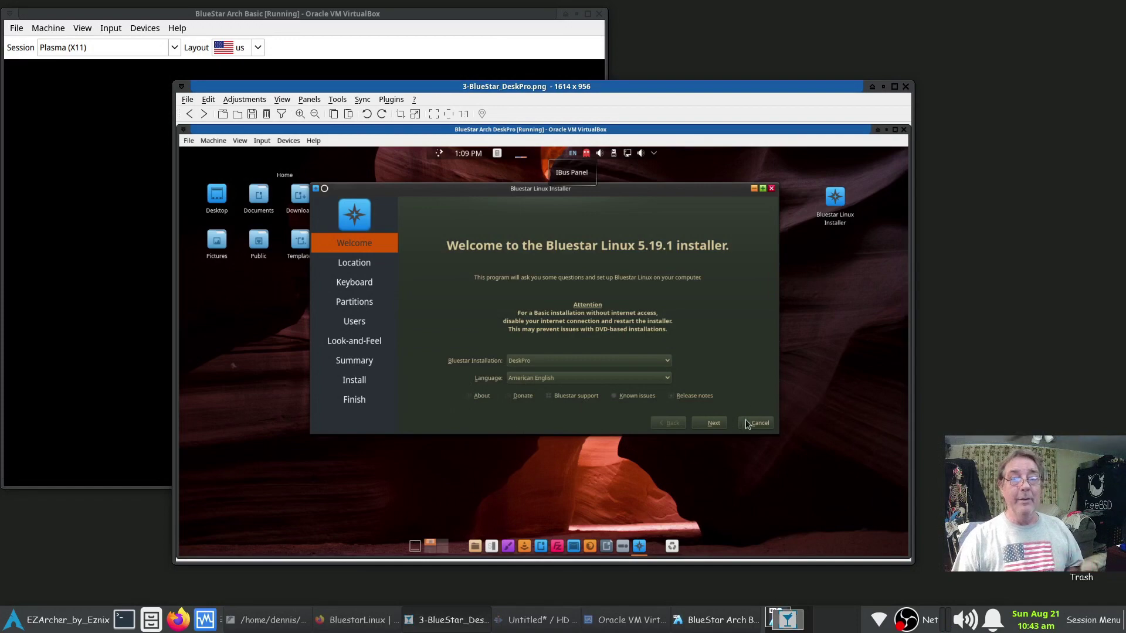
left_click(891, 346)
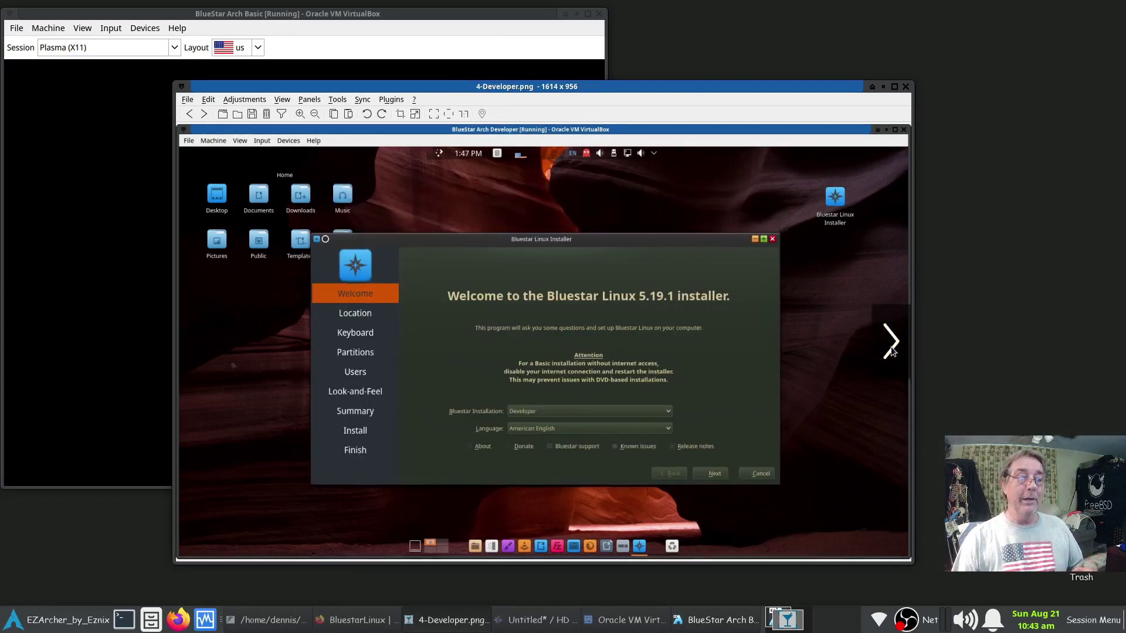
Step: View the DeskPro_Packages.png and Developer_package.png package list screenshots, cycle back to 1-BlueStar_Basic.png, and close the image viewer
left_click(891, 349)
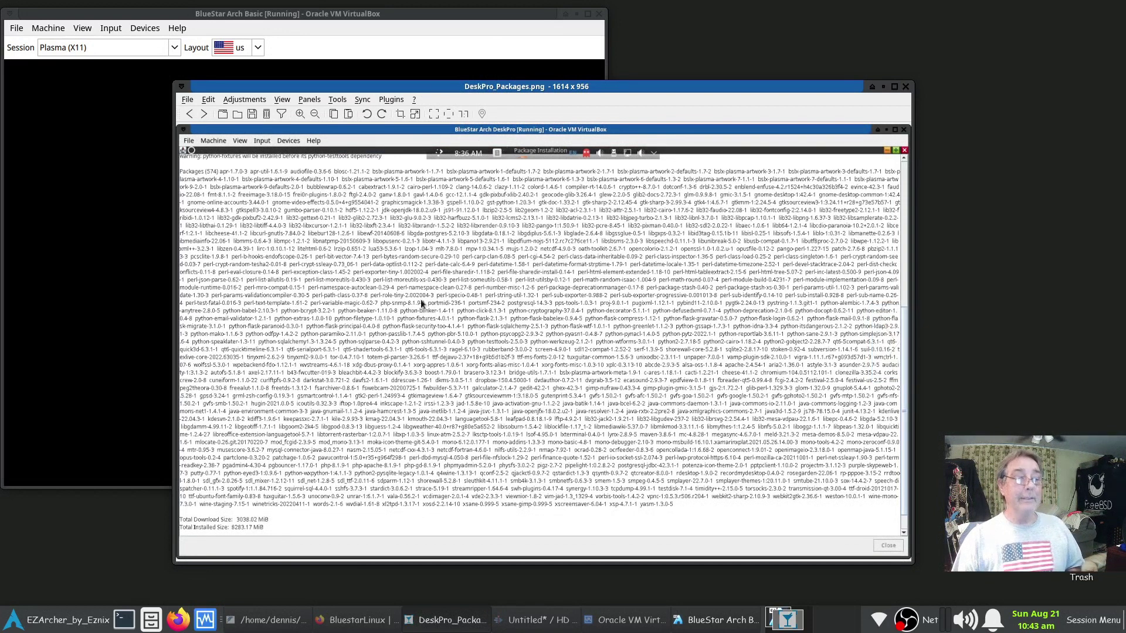
mouse_move(896, 360)
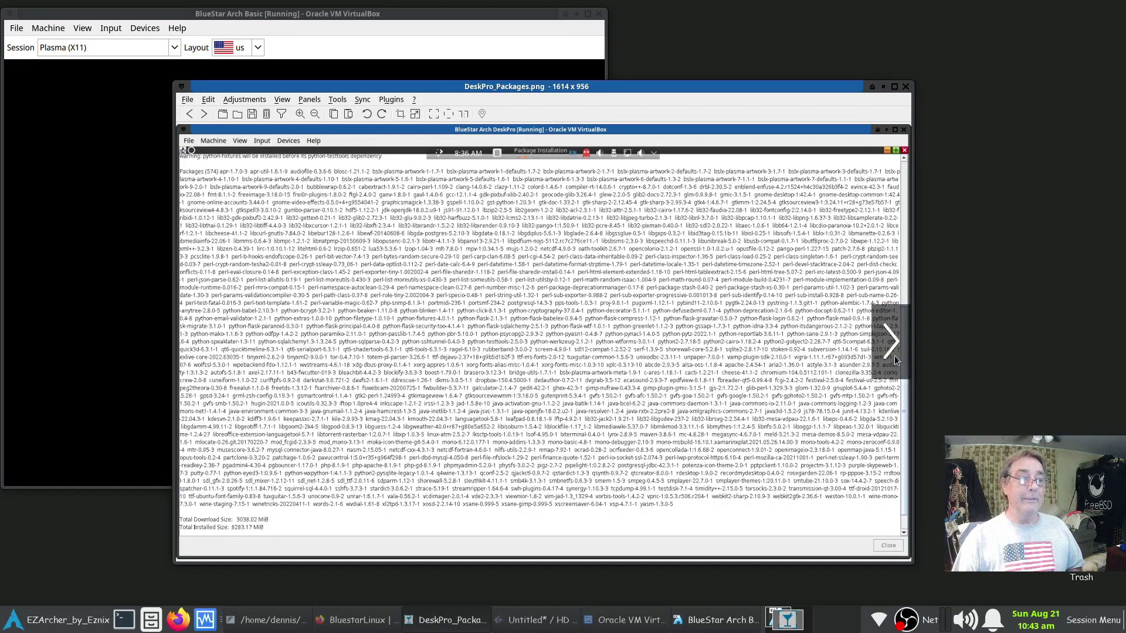
left_click(895, 356)
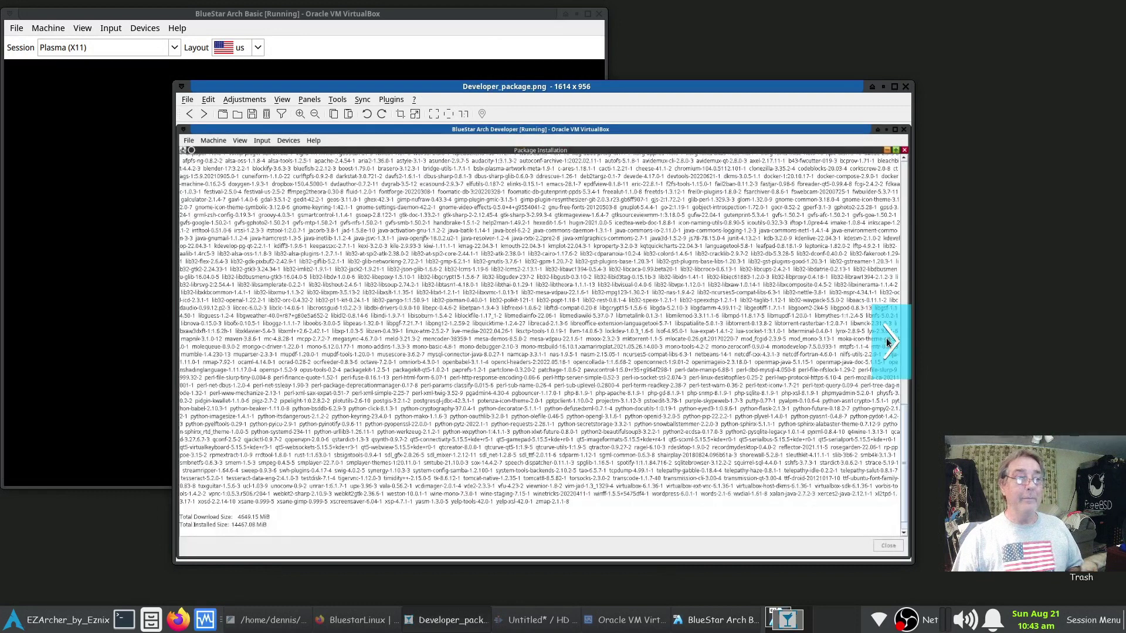
left_click(889, 342)
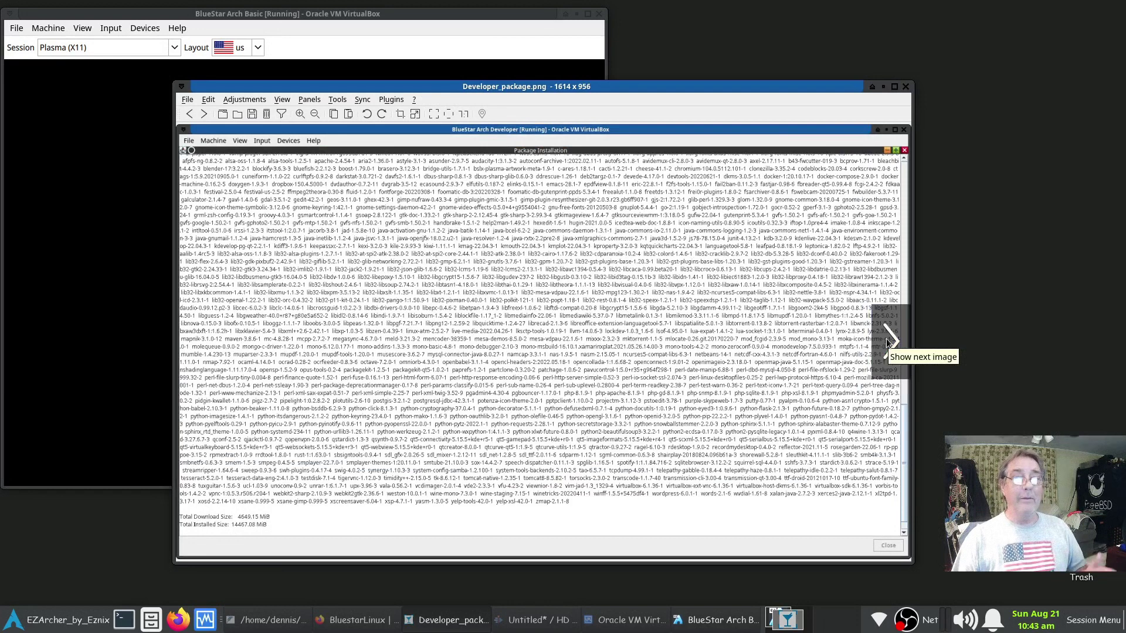
left_click(889, 342)
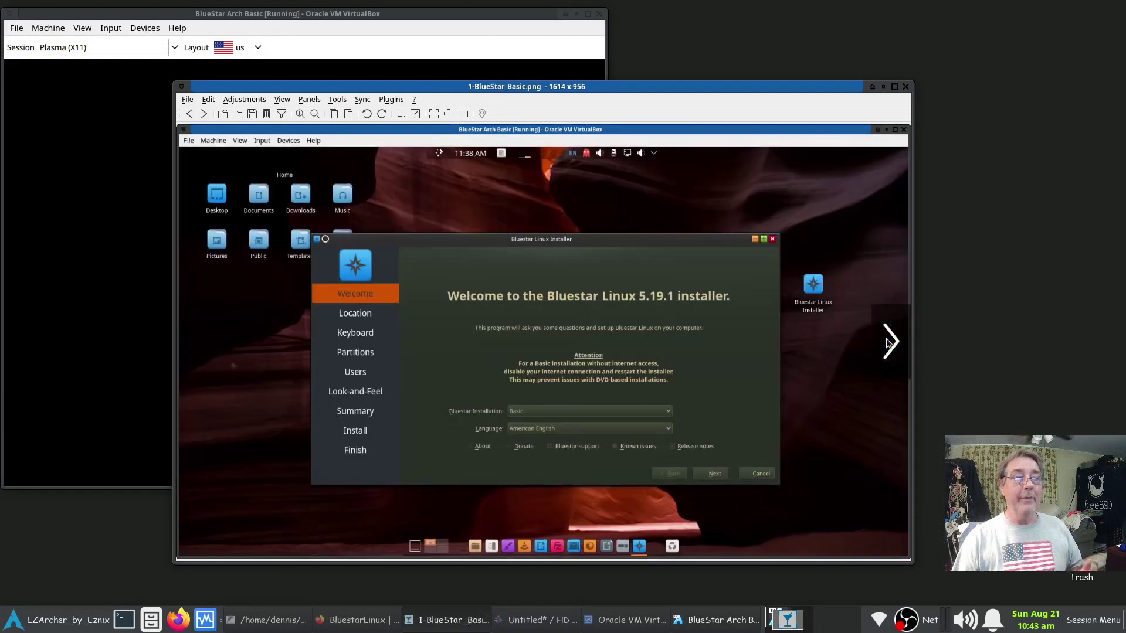
left_click(906, 86)
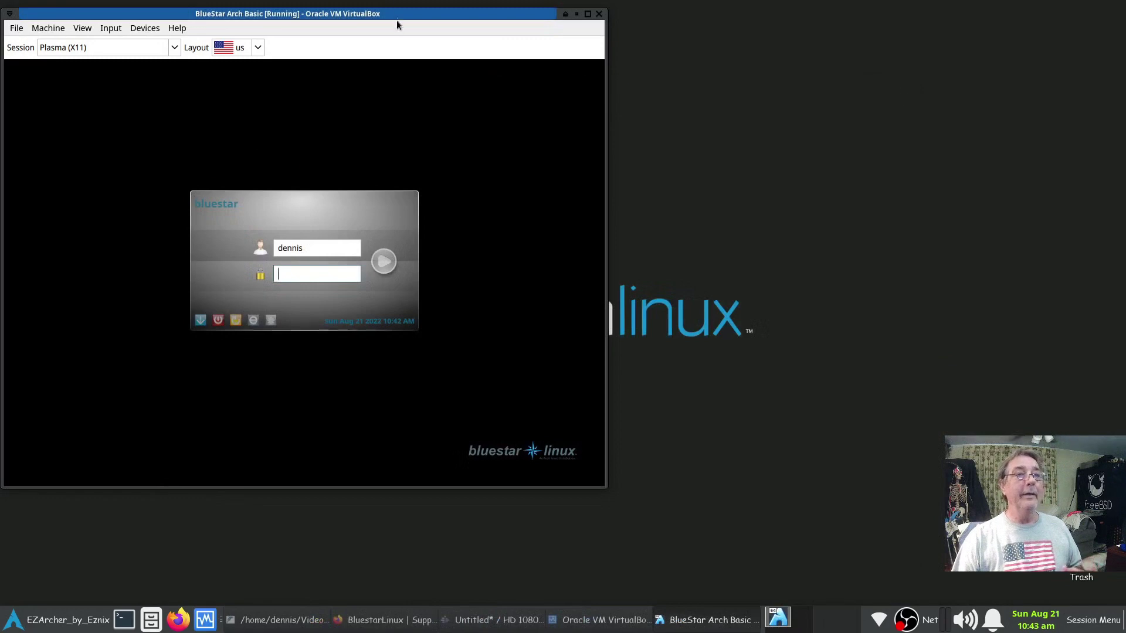
Step: Log in to the BlueStar Arch Basic virtual machine with the account password and reposition its window on the desktop
left_click_drag(396, 25, 654, 124)
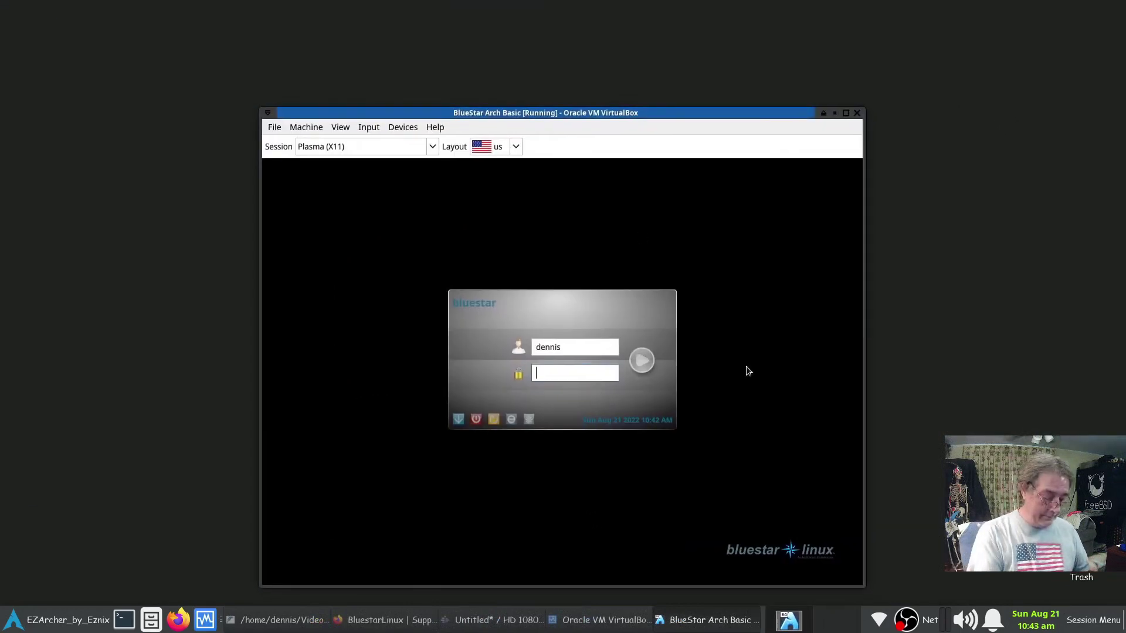
type("•••••")
key("Return")
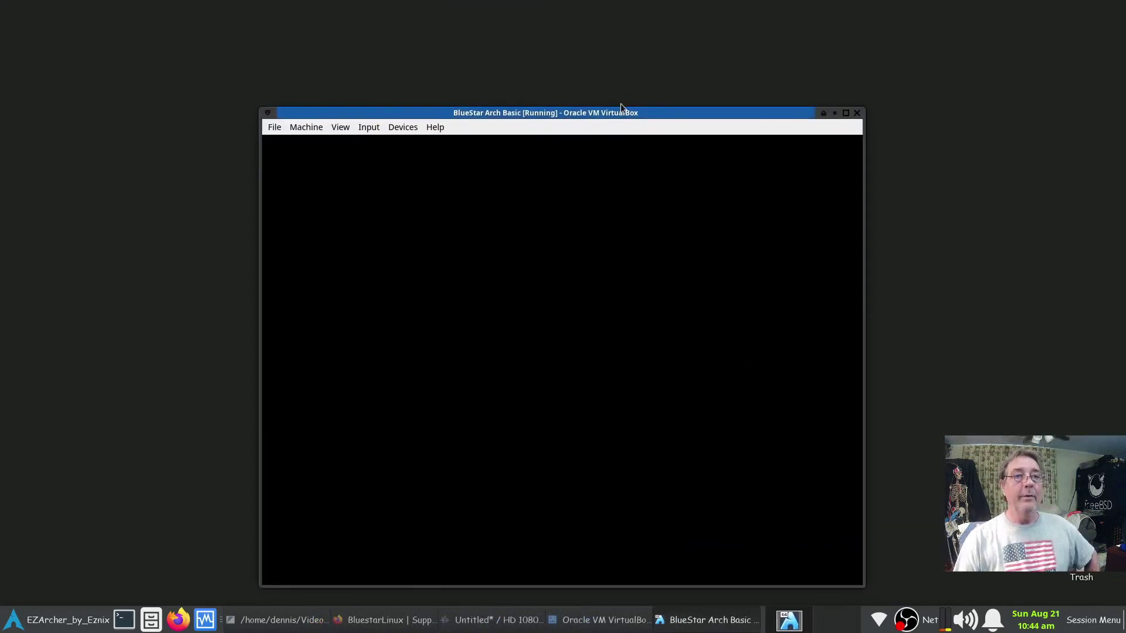
left_click_drag(621, 111, 370, 21)
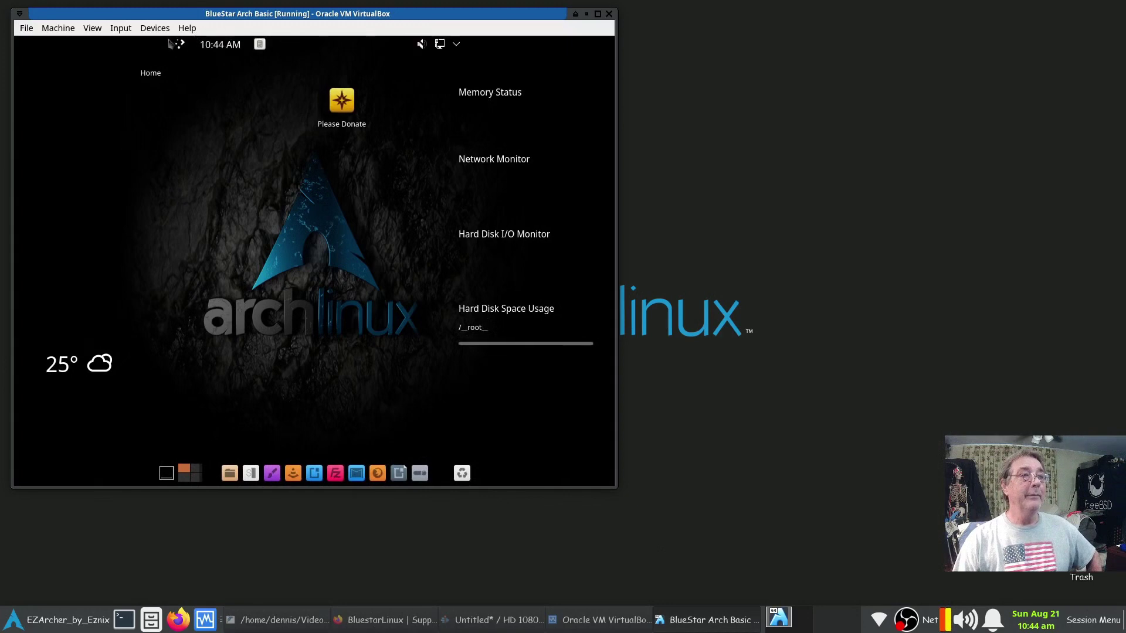
Step: Search the virtual machine's application launcher for "display", correcting the misspelled search term
left_click(180, 45)
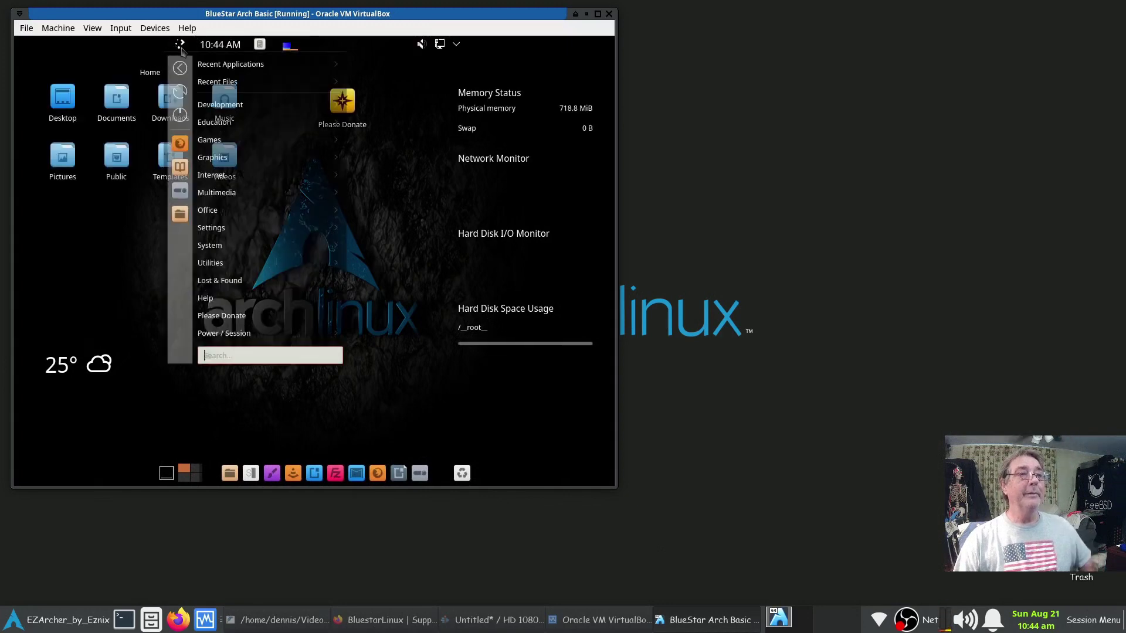
type("di")
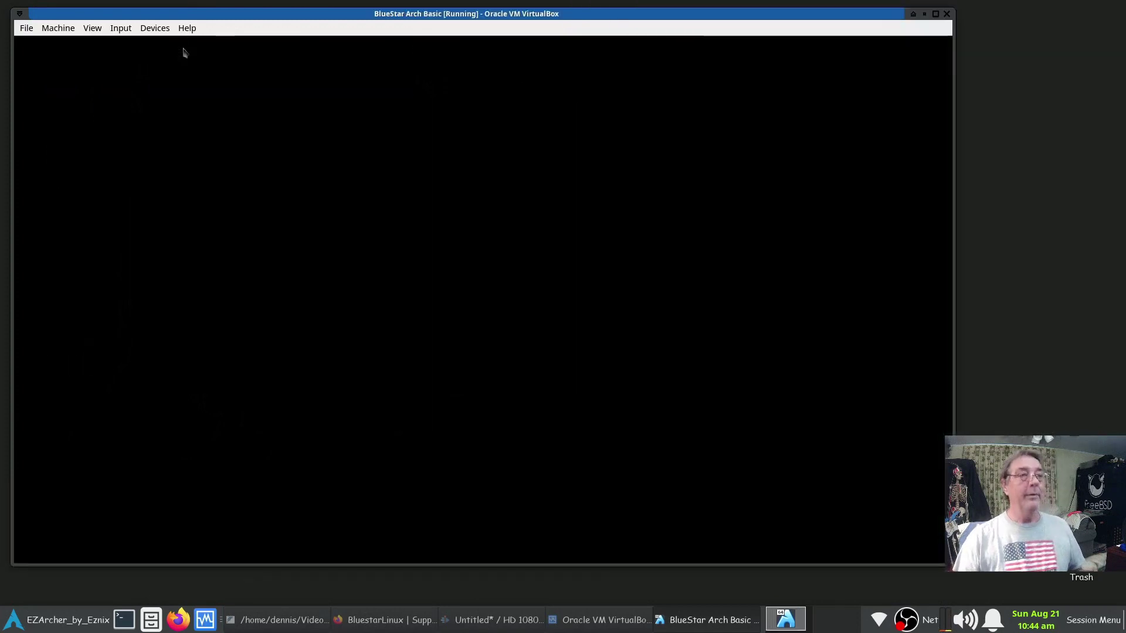
type("slpa")
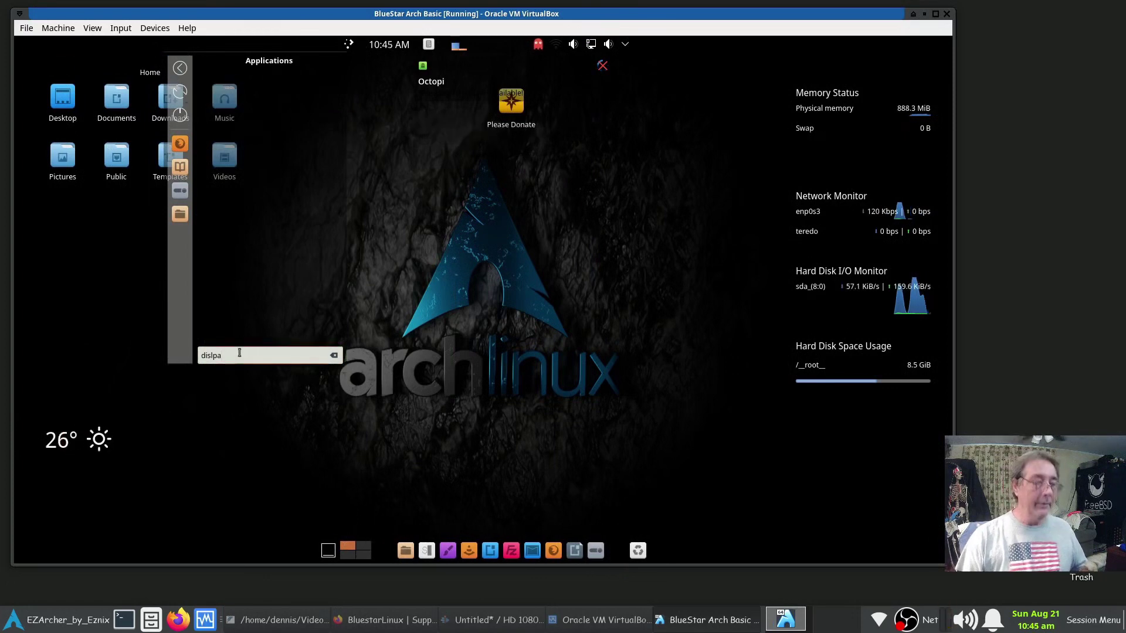
type("y")
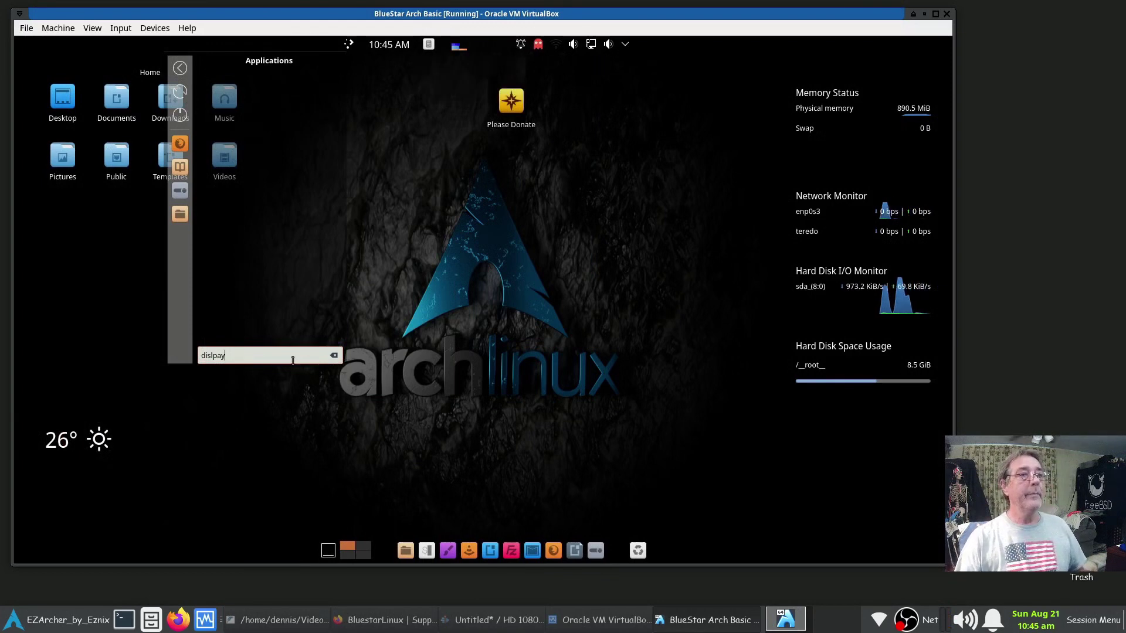
left_click(334, 355)
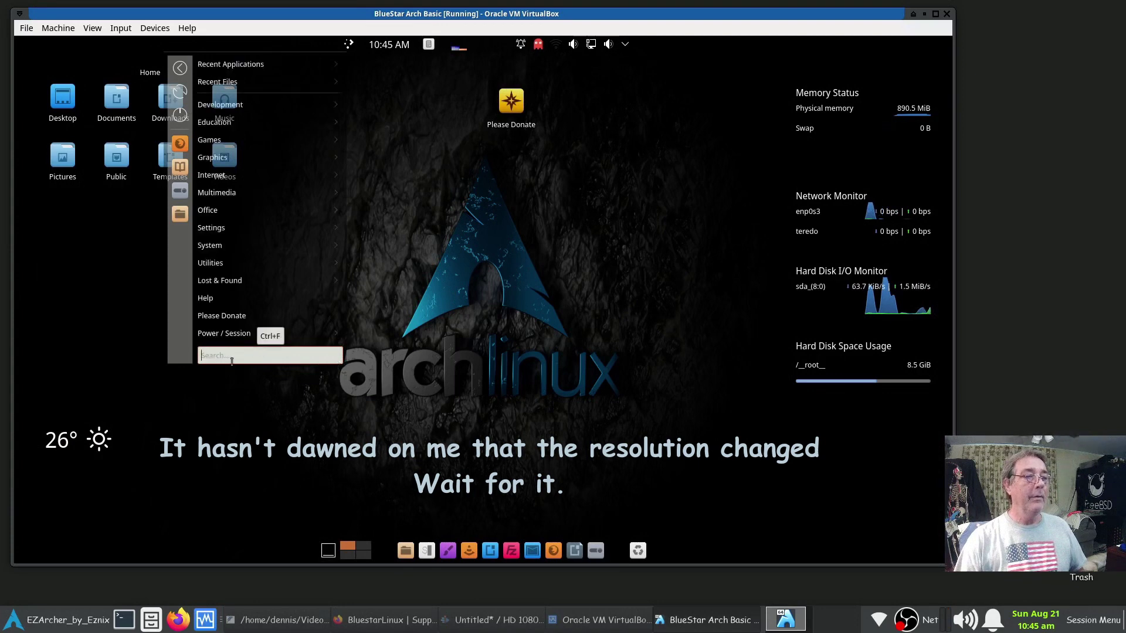
type("display")
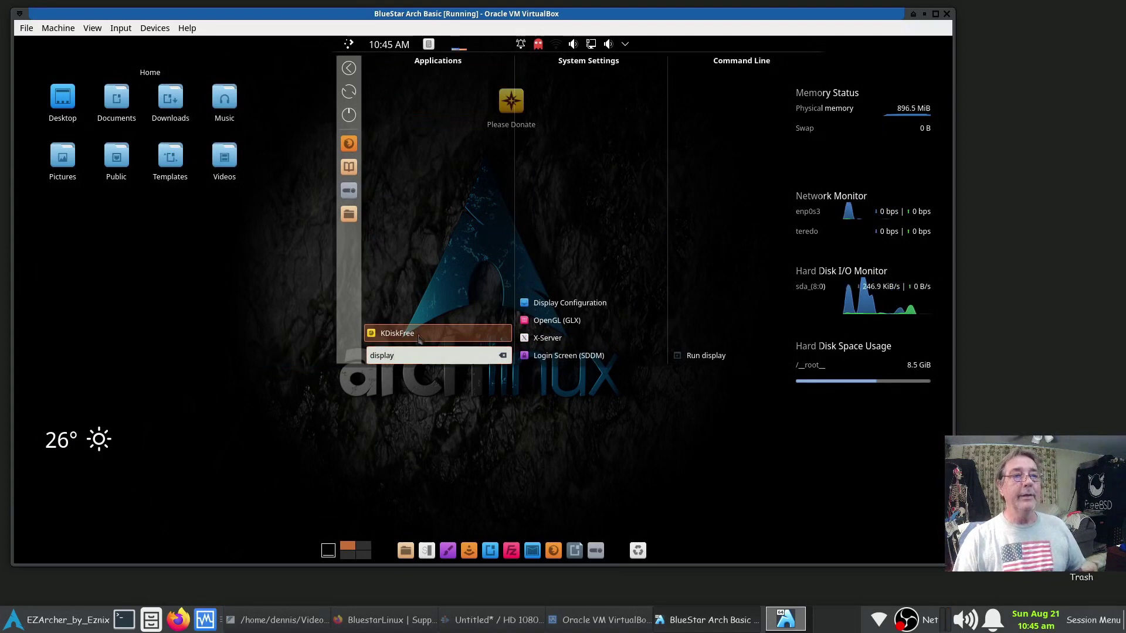
Step: Clear the launcher search and open the Display Configuration page under Display and Monitor in System Settings
left_click(503, 356)
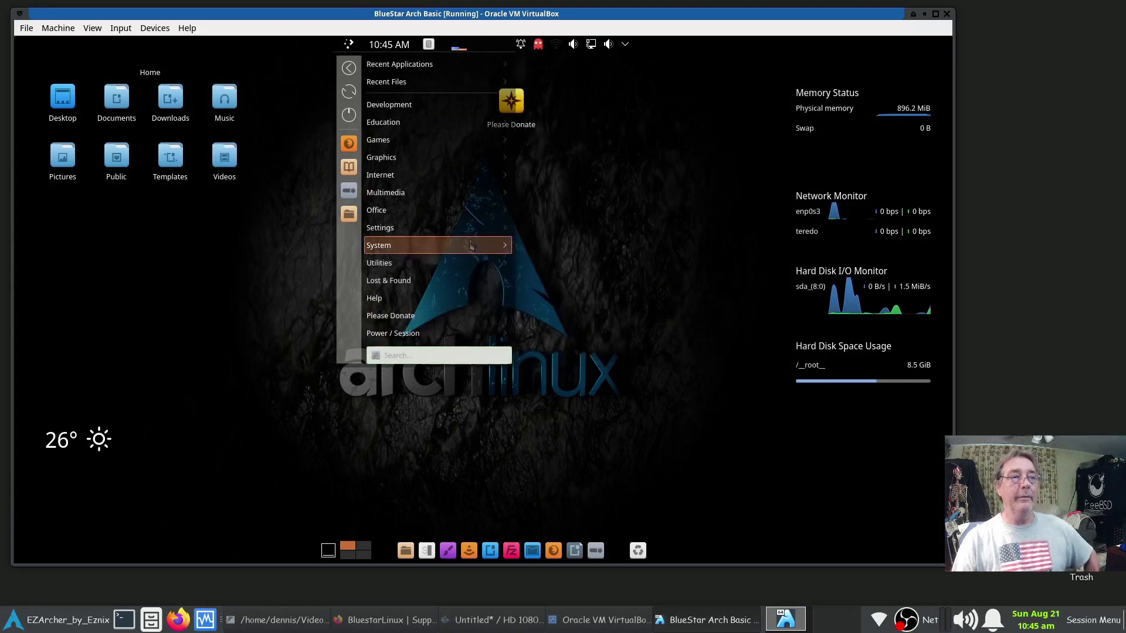
mouse_move(469, 252)
mouse_move(465, 230)
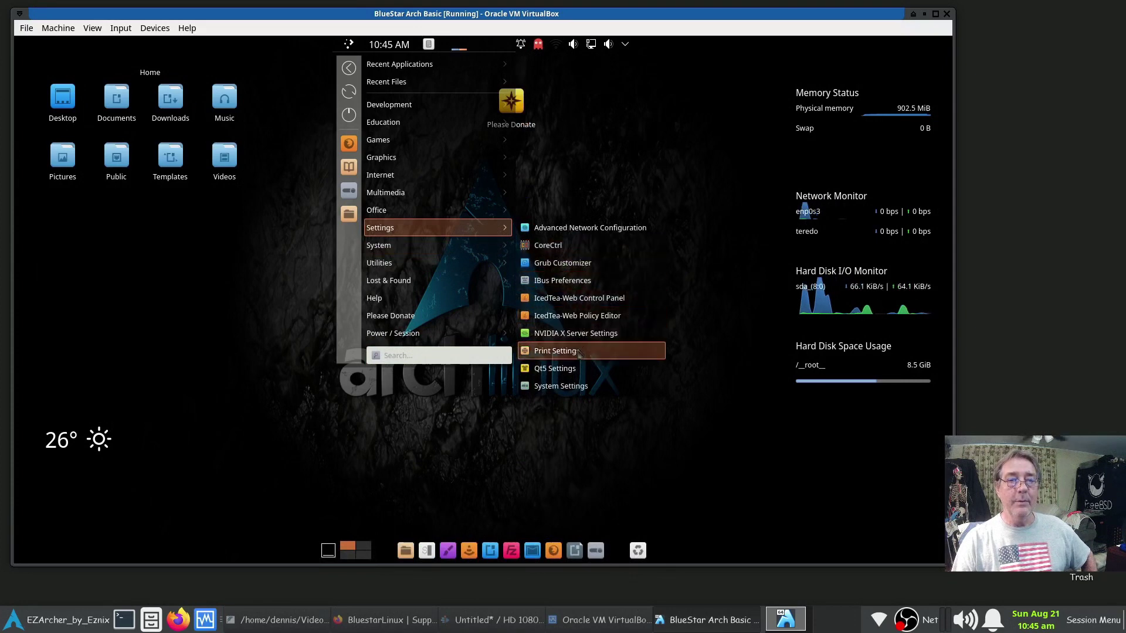
left_click(573, 387)
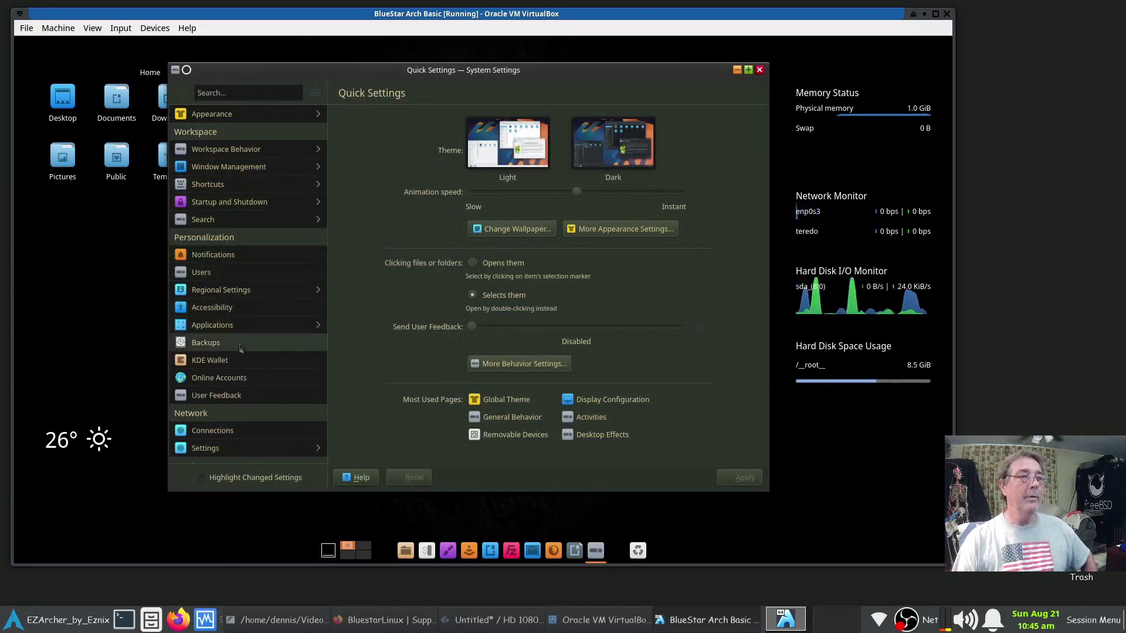
scroll(240, 348, "down", 2)
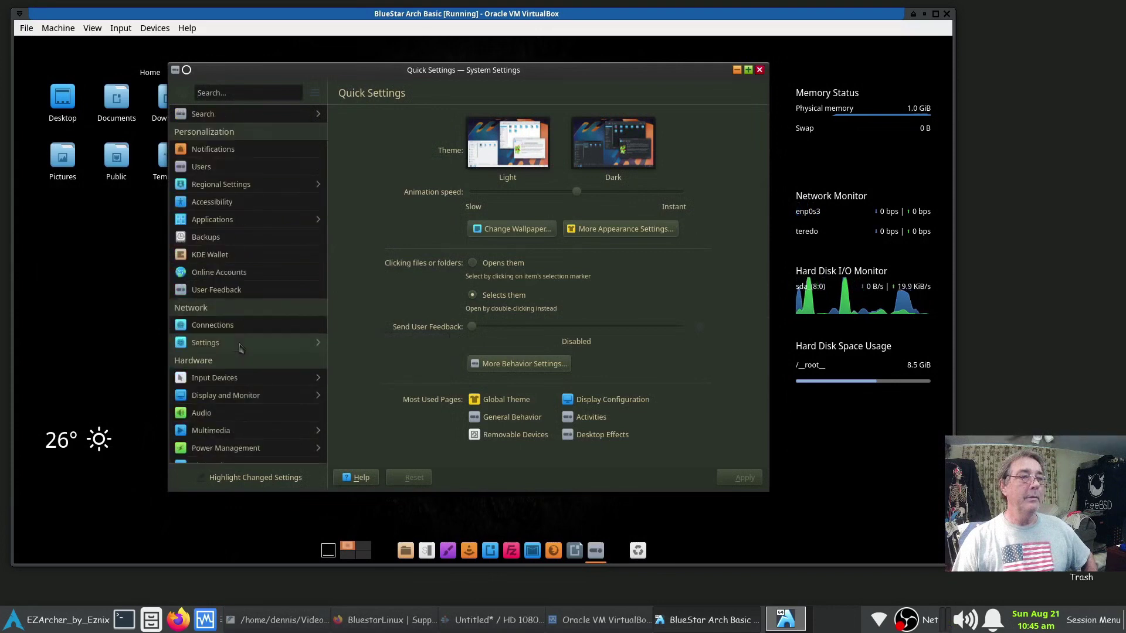
scroll(239, 348, "down", 2)
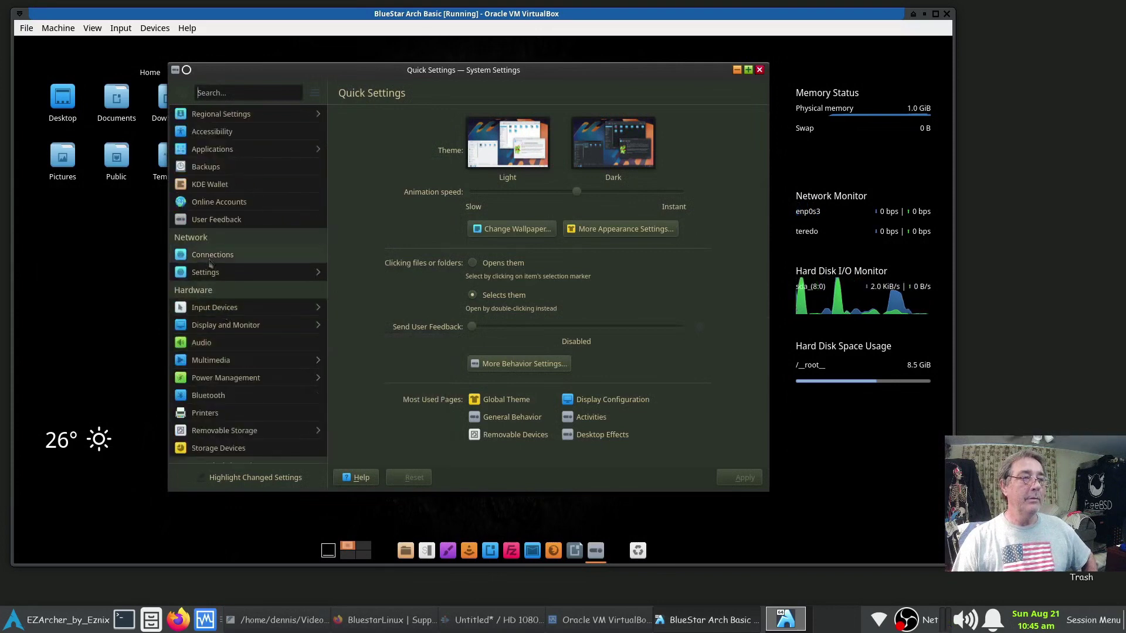
left_click(226, 327)
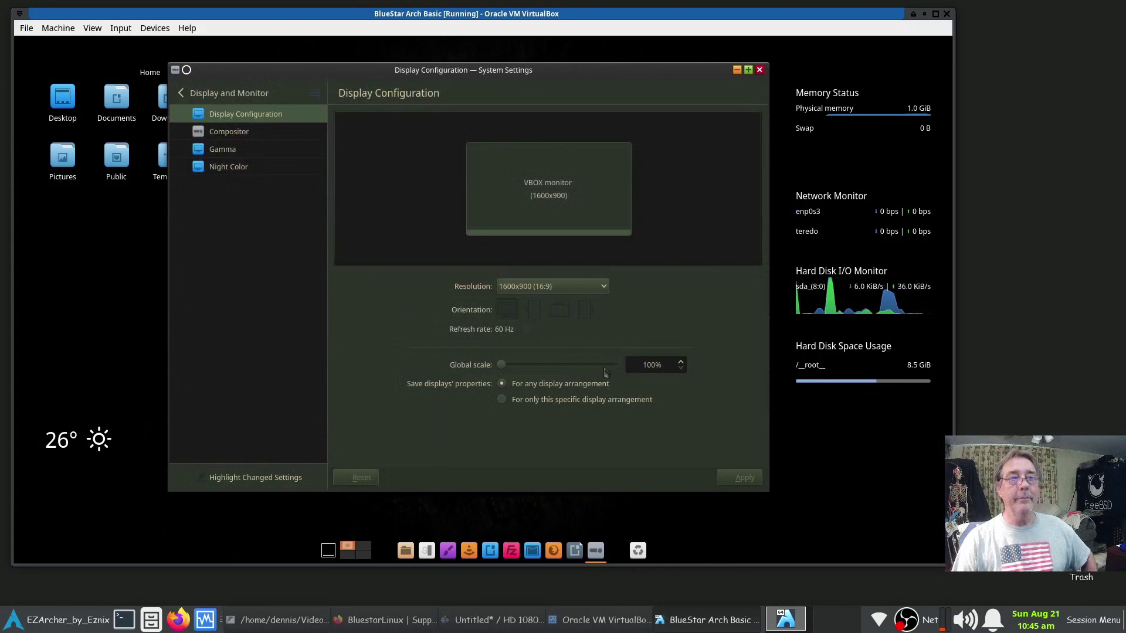
Step: Choose the 1600x900 (16:9) resolution from the available display resolutions and close System Settings
left_click(605, 287)
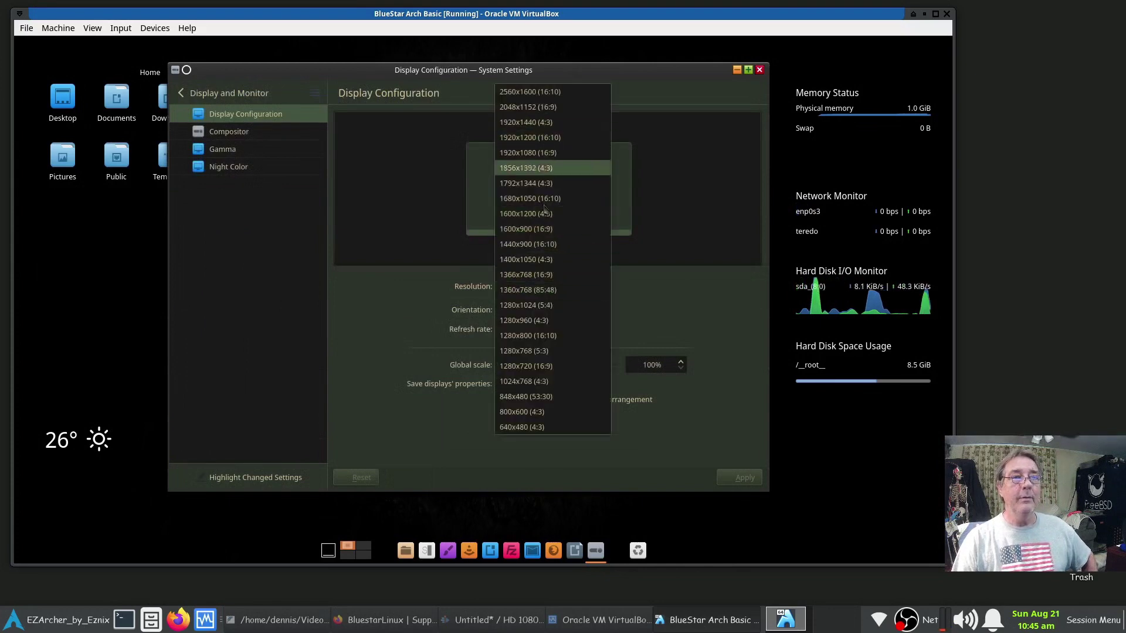
left_click(543, 232)
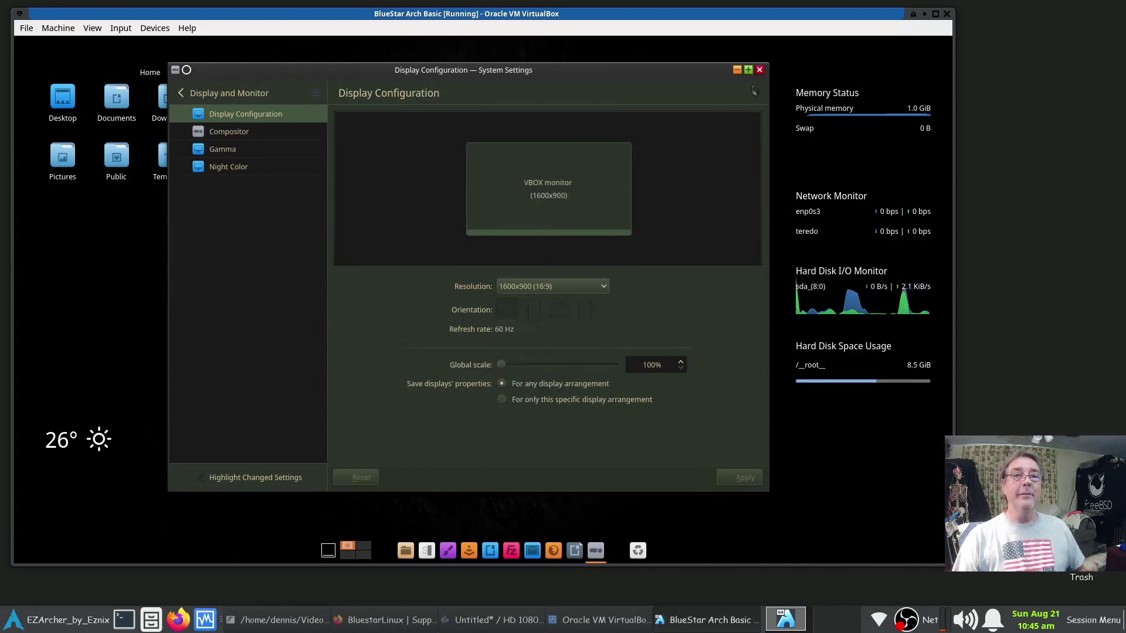
key("ctrl+q")
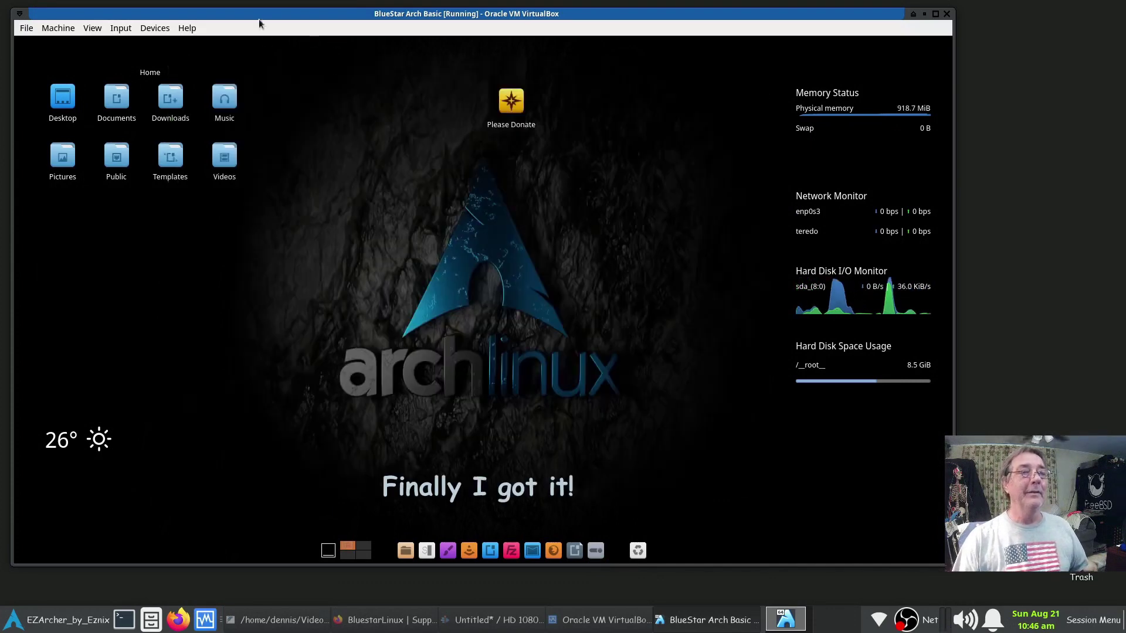
Step: Search the virtual machine's application launcher for "dis" and dismiss the launcher
left_click(349, 45)
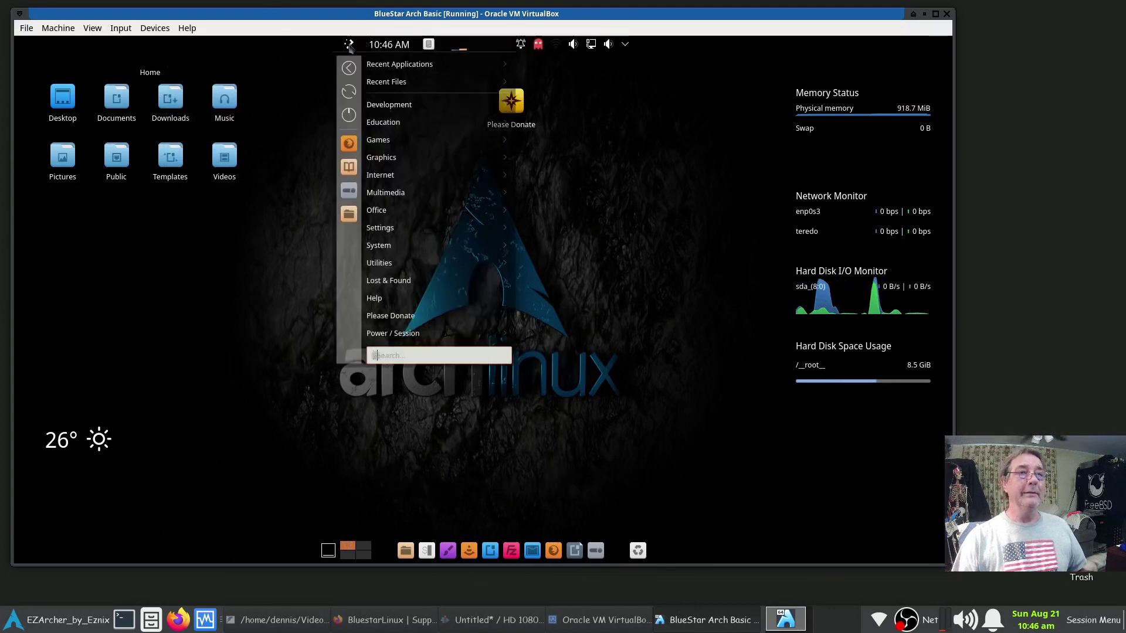
type("dis")
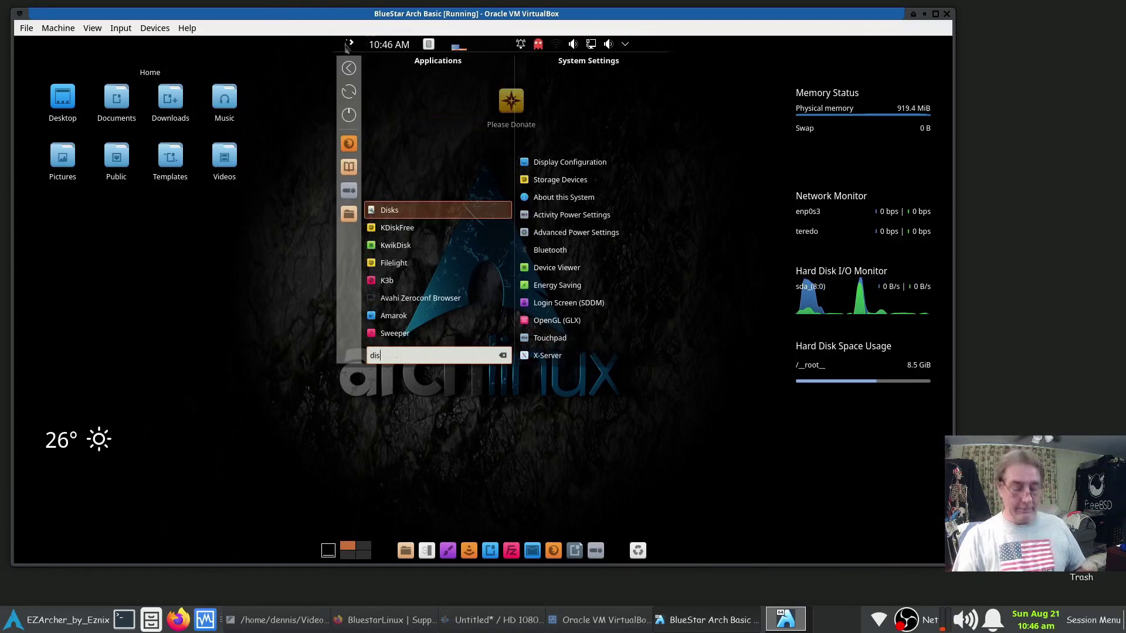
left_click(563, 474)
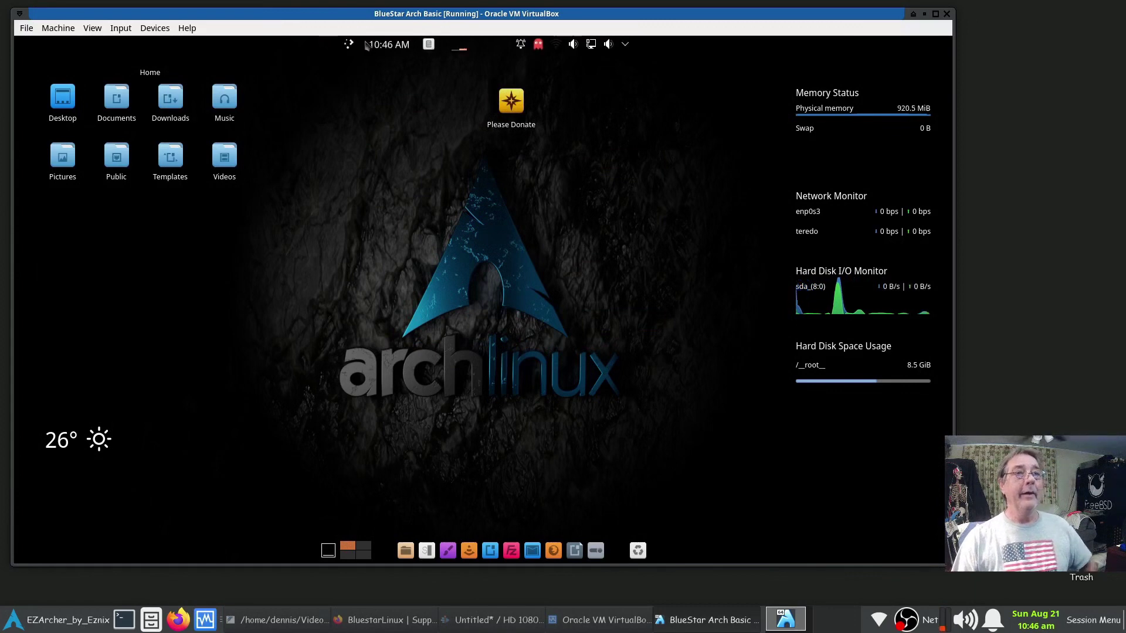
Step: Browse the Basic edition's launcher categories, including Education, Graphics, Multimedia and Settings, and close the launcher
left_click(349, 45)
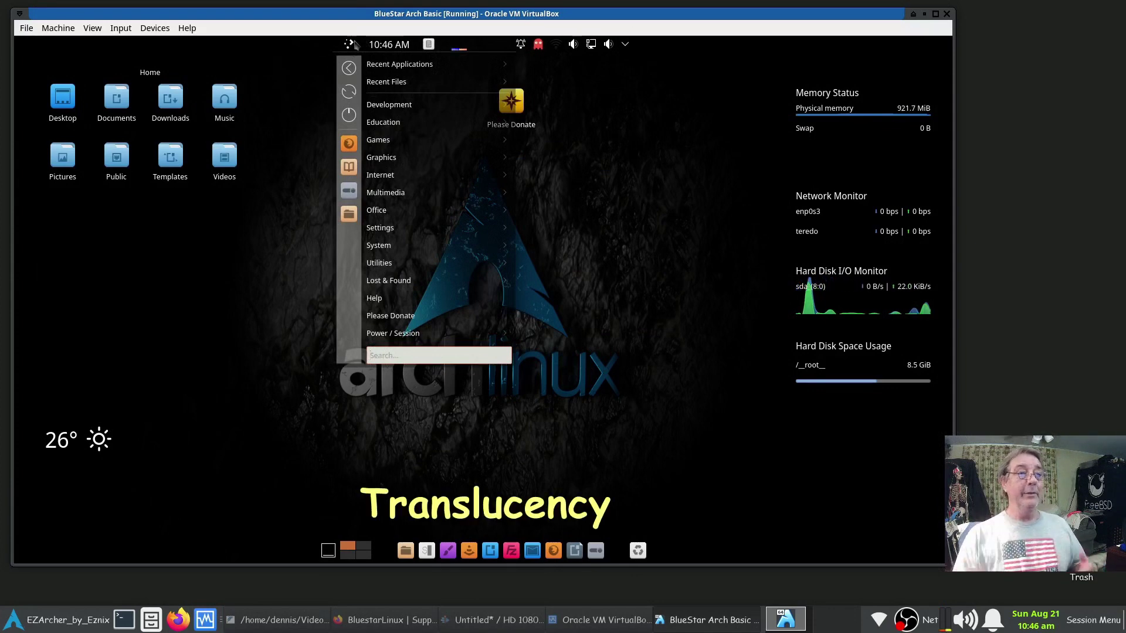
mouse_move(438, 123)
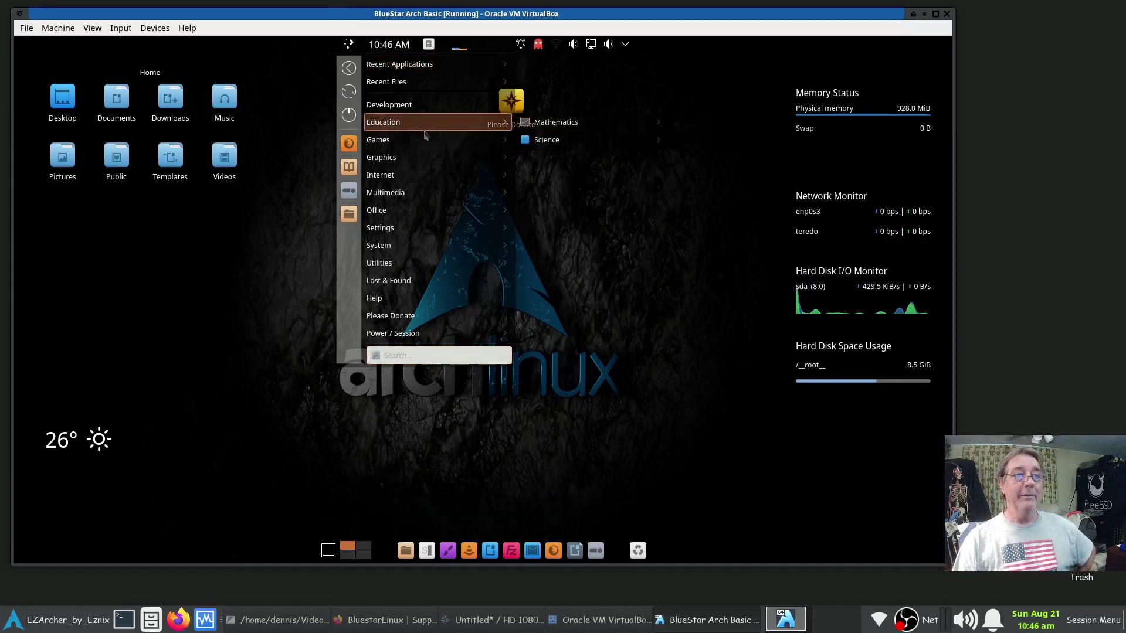
mouse_move(426, 143)
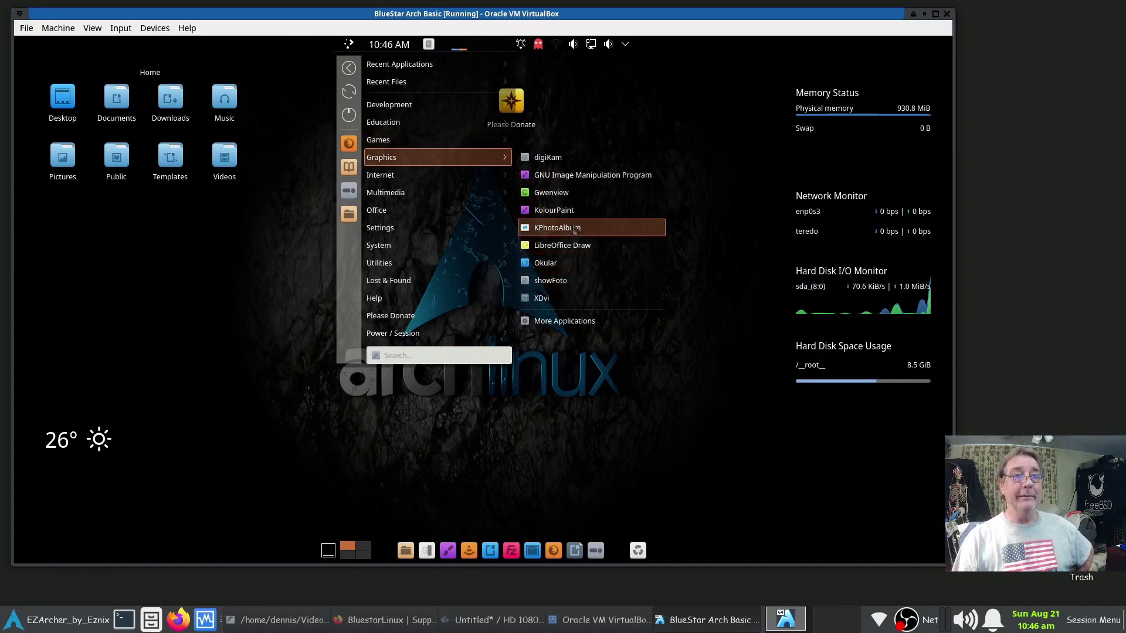
mouse_move(488, 184)
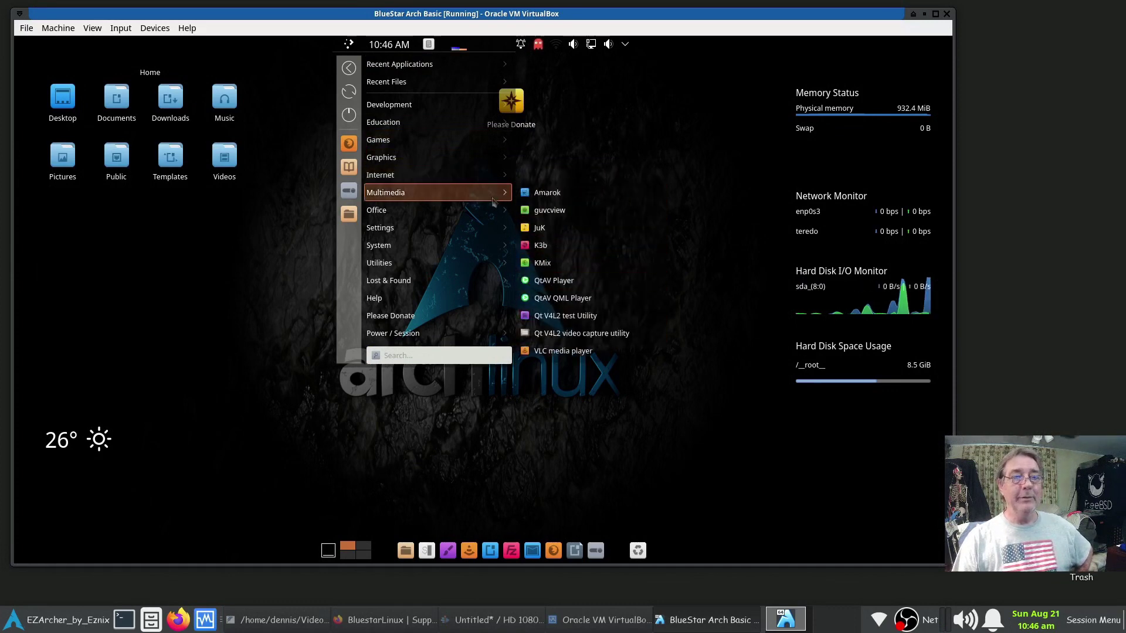
mouse_move(428, 218)
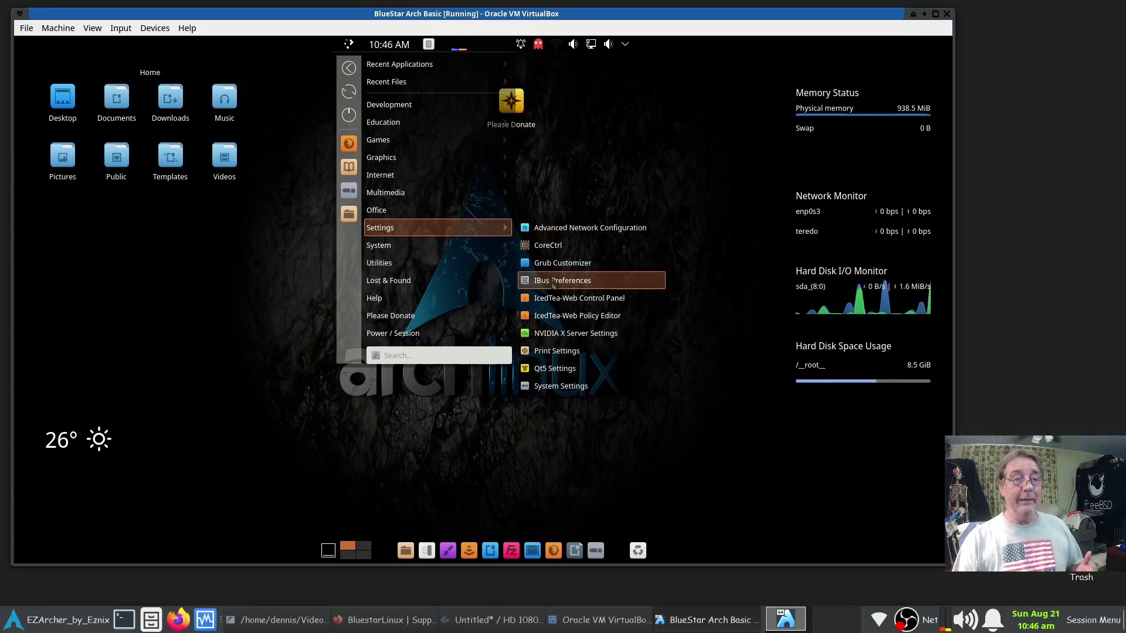
mouse_move(481, 253)
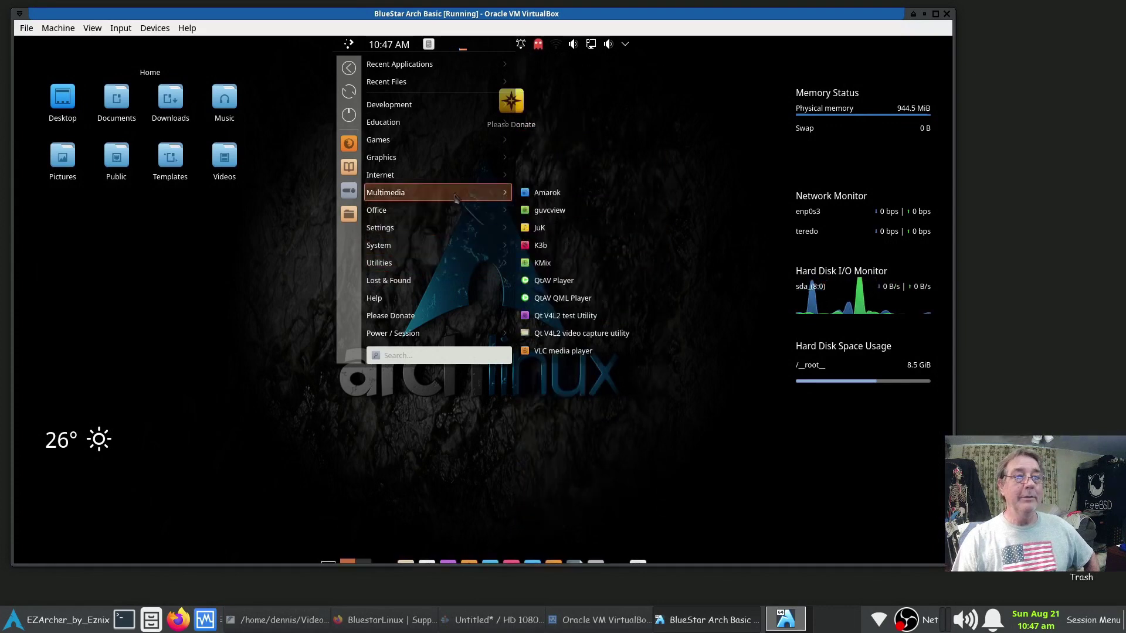
left_click(578, 262)
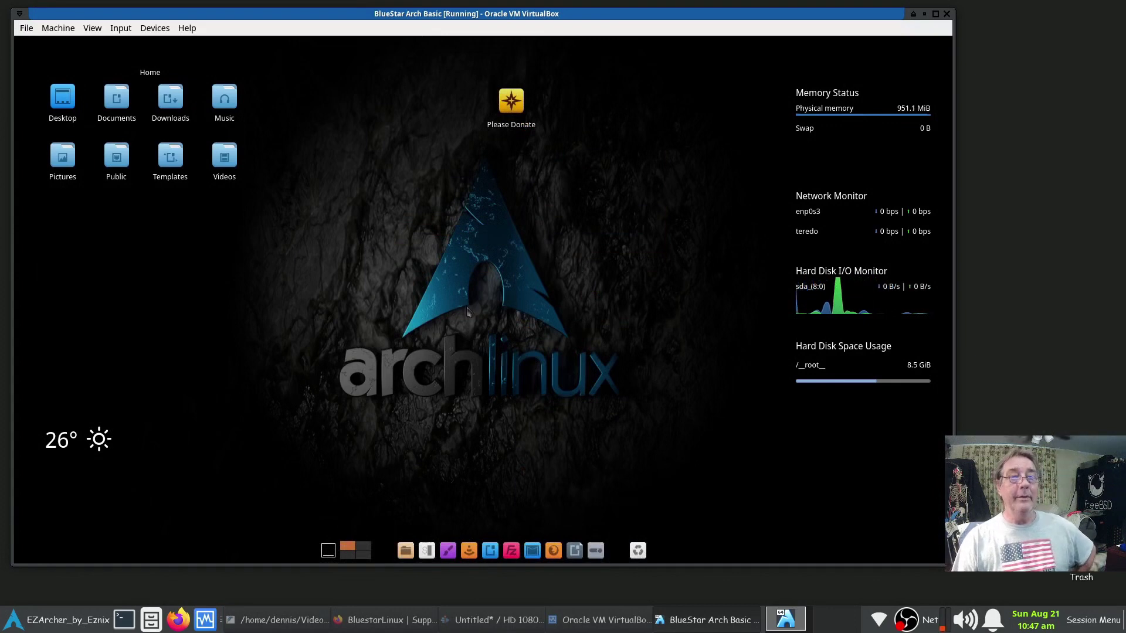
Step: Shut down the BlueStar Arch Basic virtual machine from its power and session options and confirm the shutdown
mouse_move(353, 38)
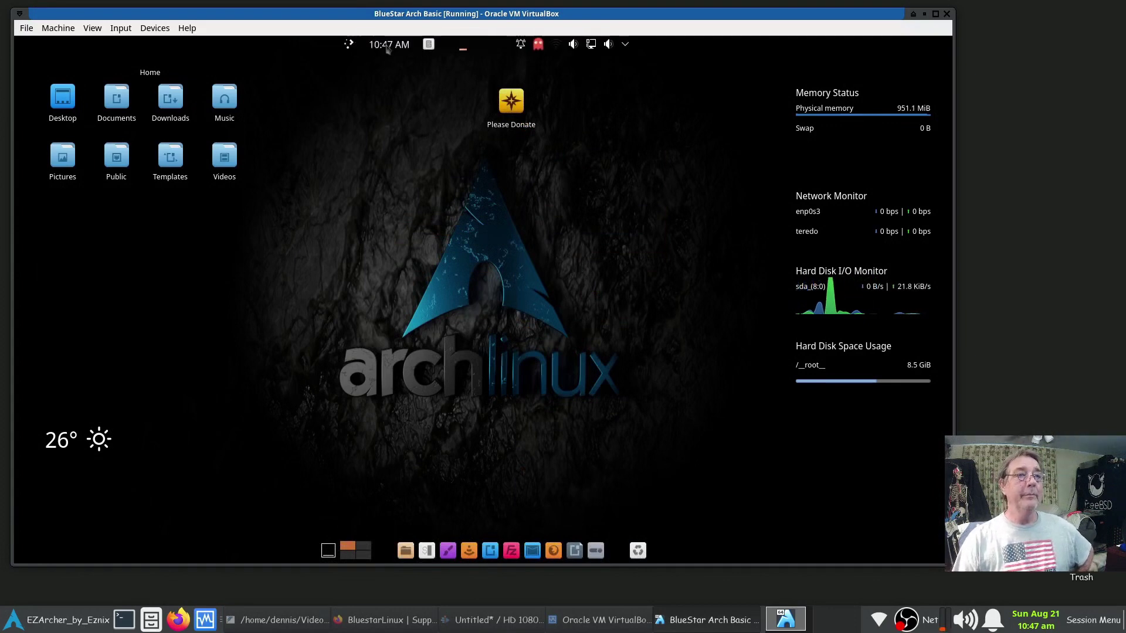
left_click(349, 45)
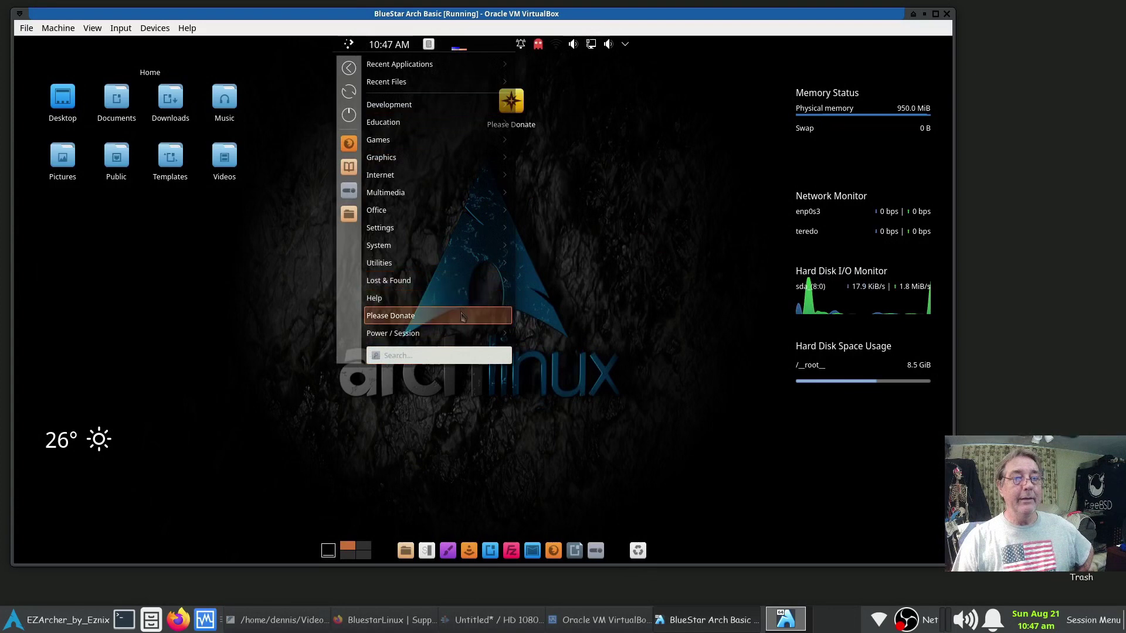
mouse_move(460, 340)
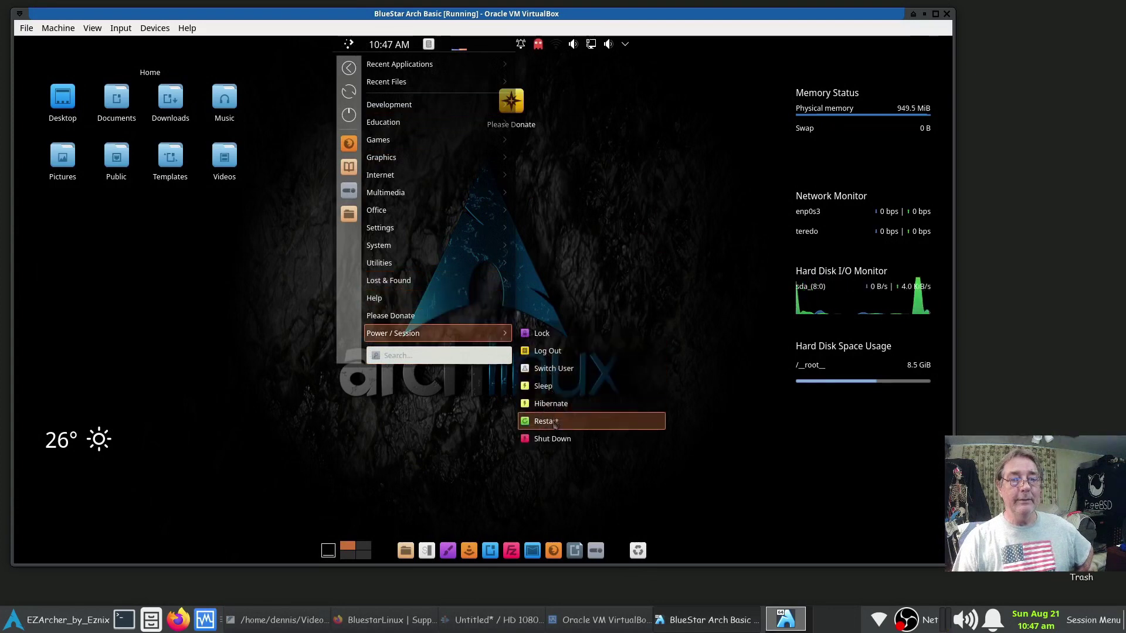
left_click(553, 440)
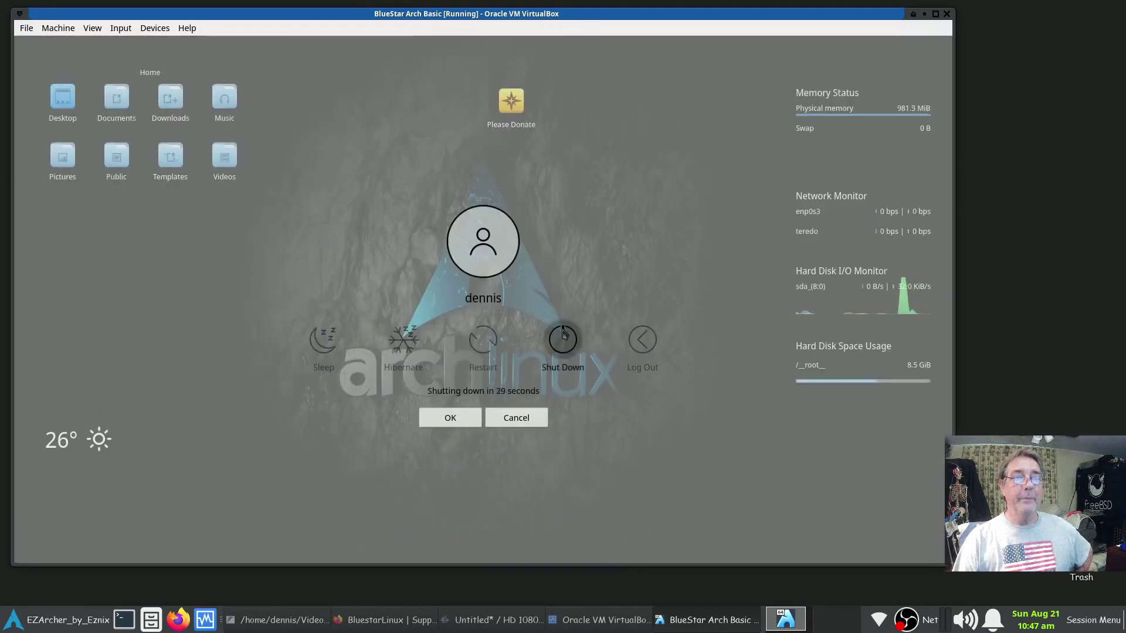
left_click(561, 337)
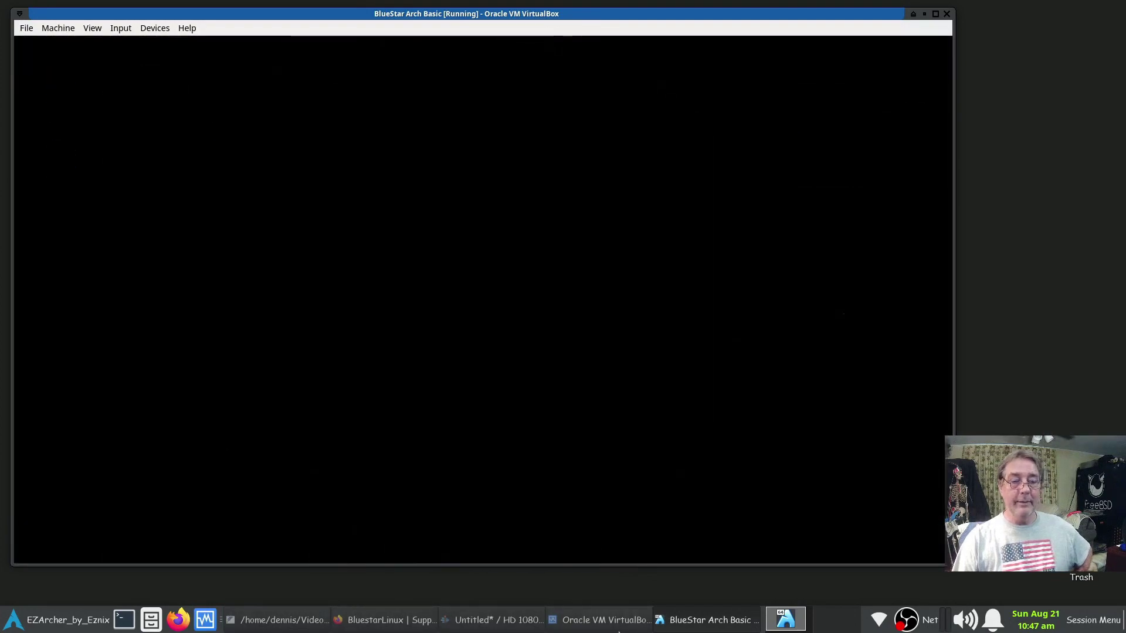
Step: Start the BlueStar Arch Desktop virtual machine from the VirtualBox Manager and minimize the manager window
left_click(621, 628)
left_click(358, 275)
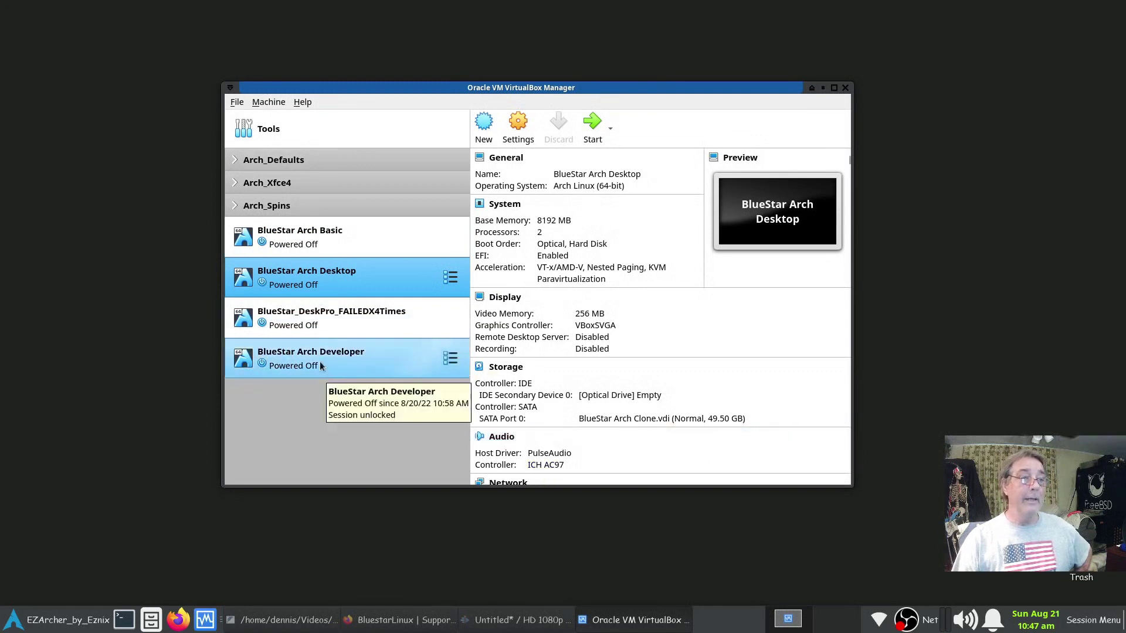
left_click(592, 134)
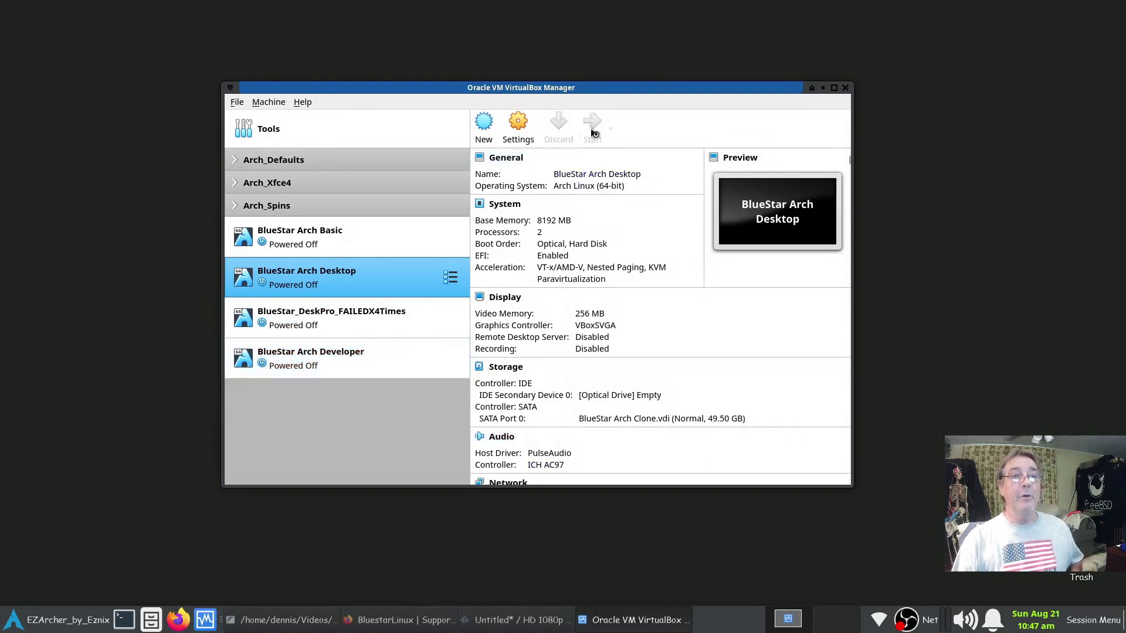
left_click(823, 87)
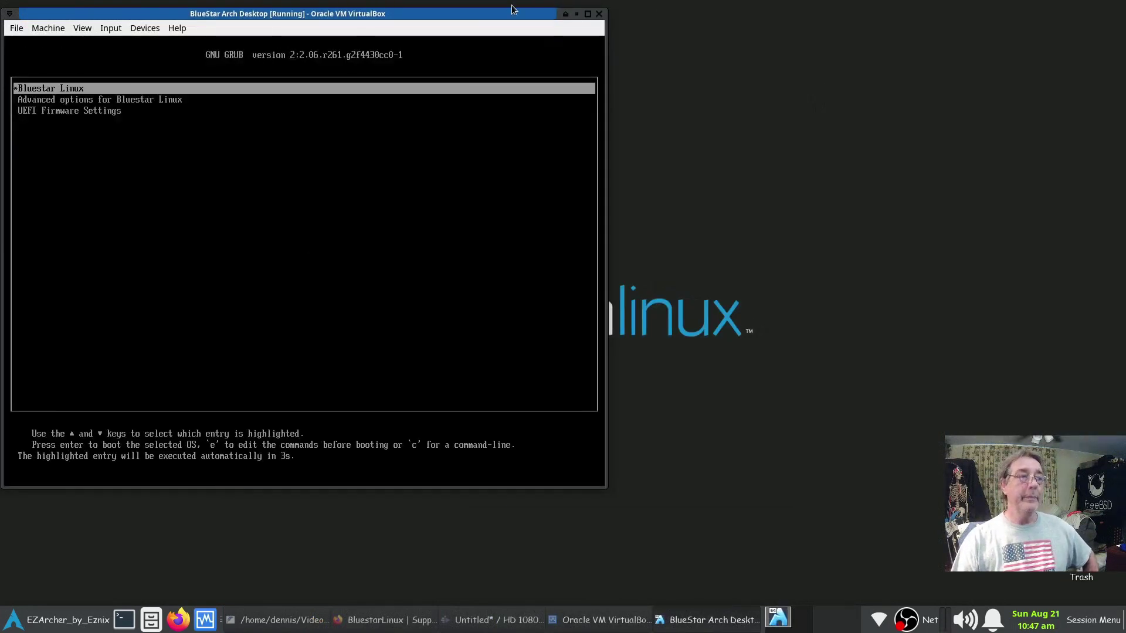
Step: Boot the Bluestar Linux entry and log in to the desktop with the account password
key("Return")
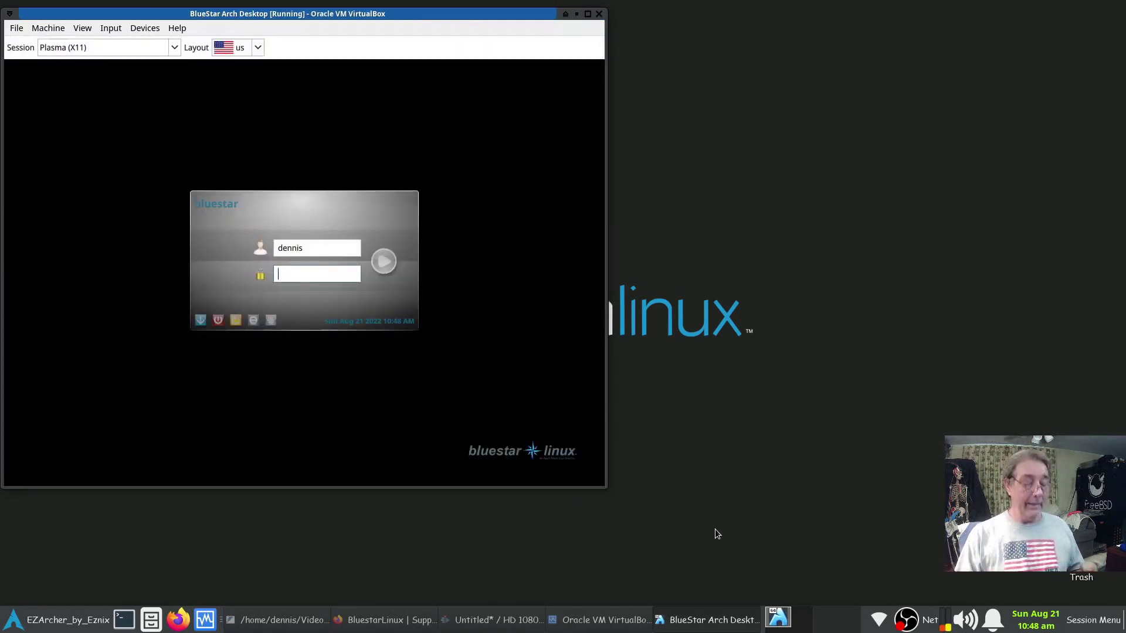
type("***")
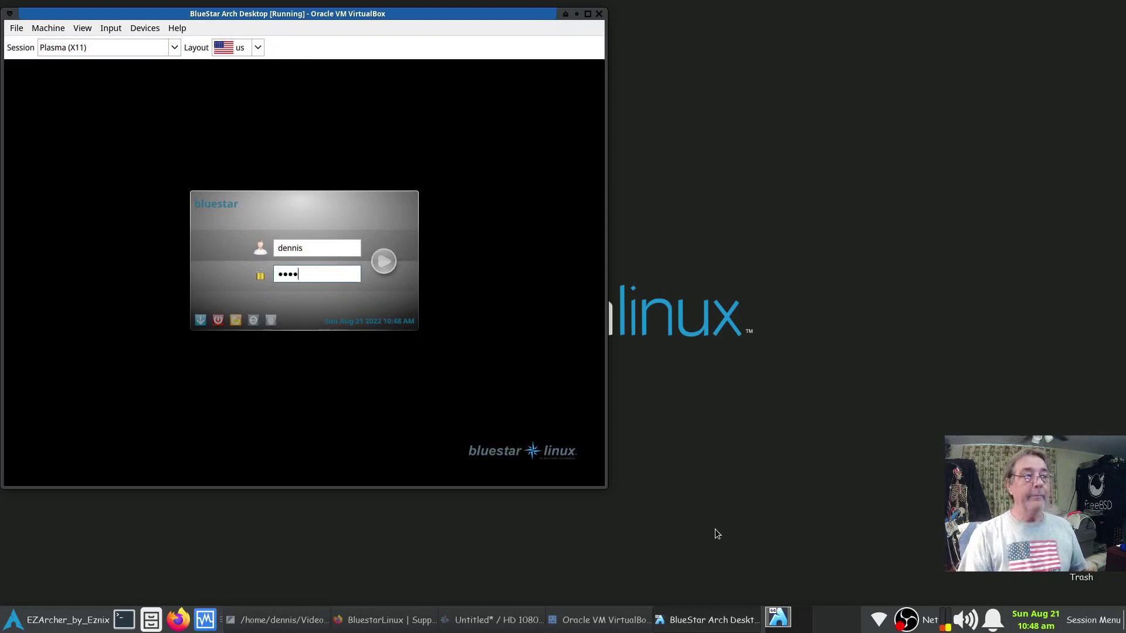
key("Return")
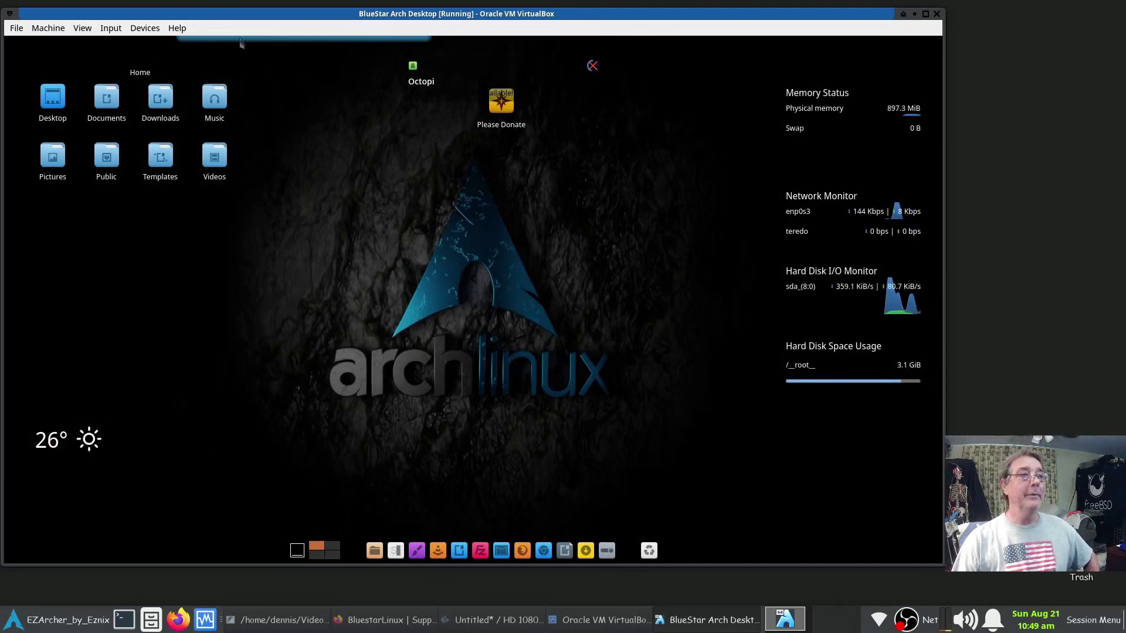
Step: Browse the Desktop edition's launcher categories, including Development, Education, Graphics, Office and Utilities, and close the launcher
mouse_move(422, 41)
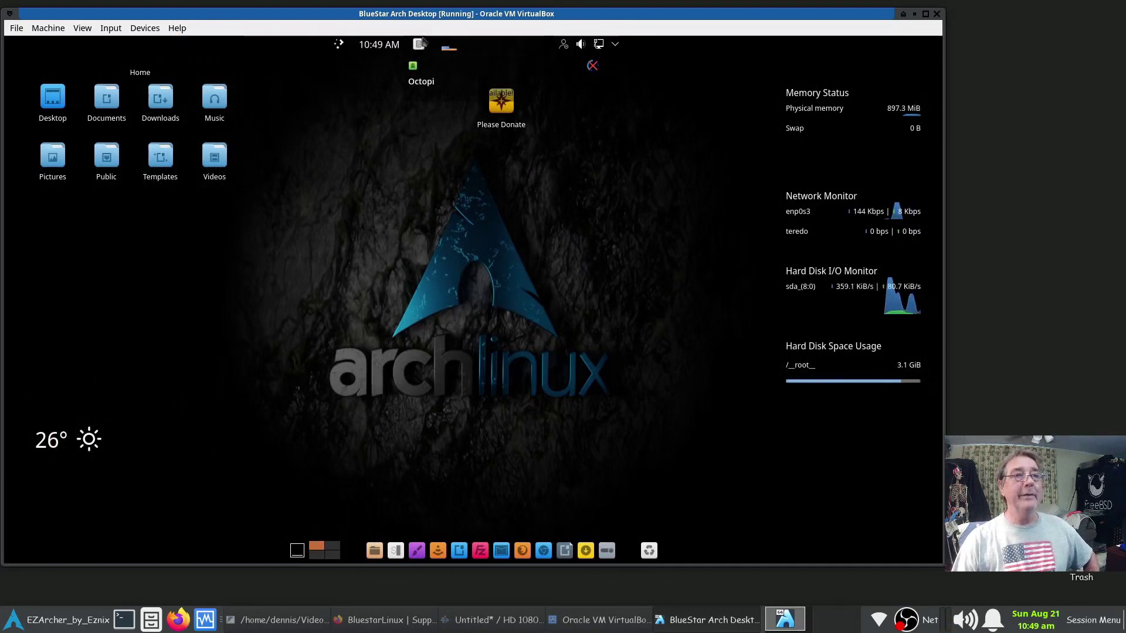
left_click(339, 47)
mouse_move(403, 111)
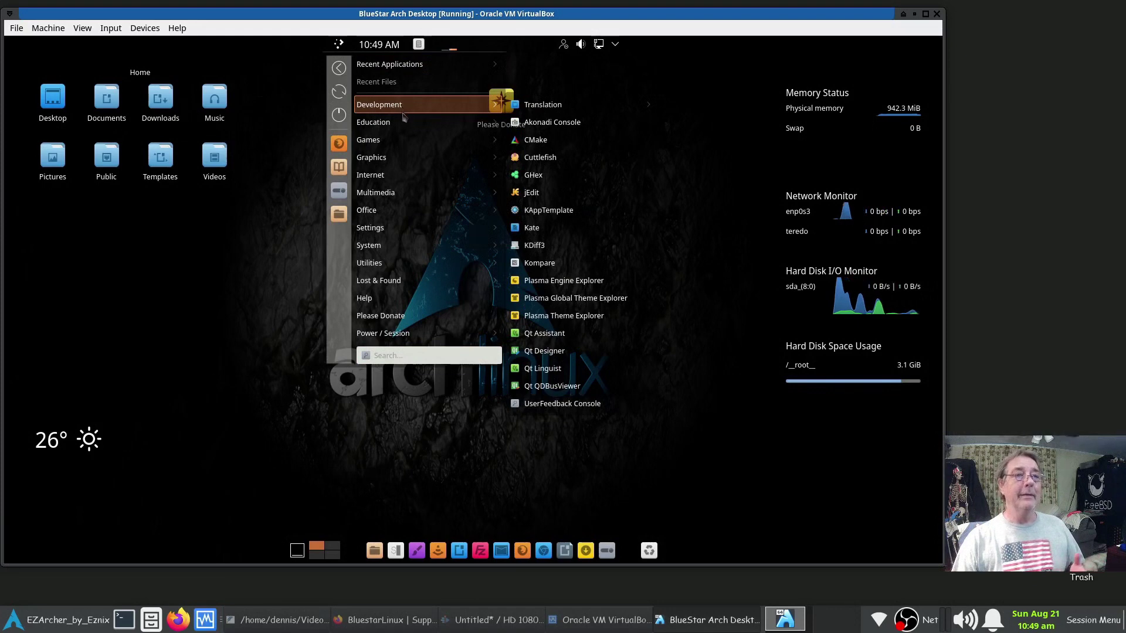
mouse_move(408, 137)
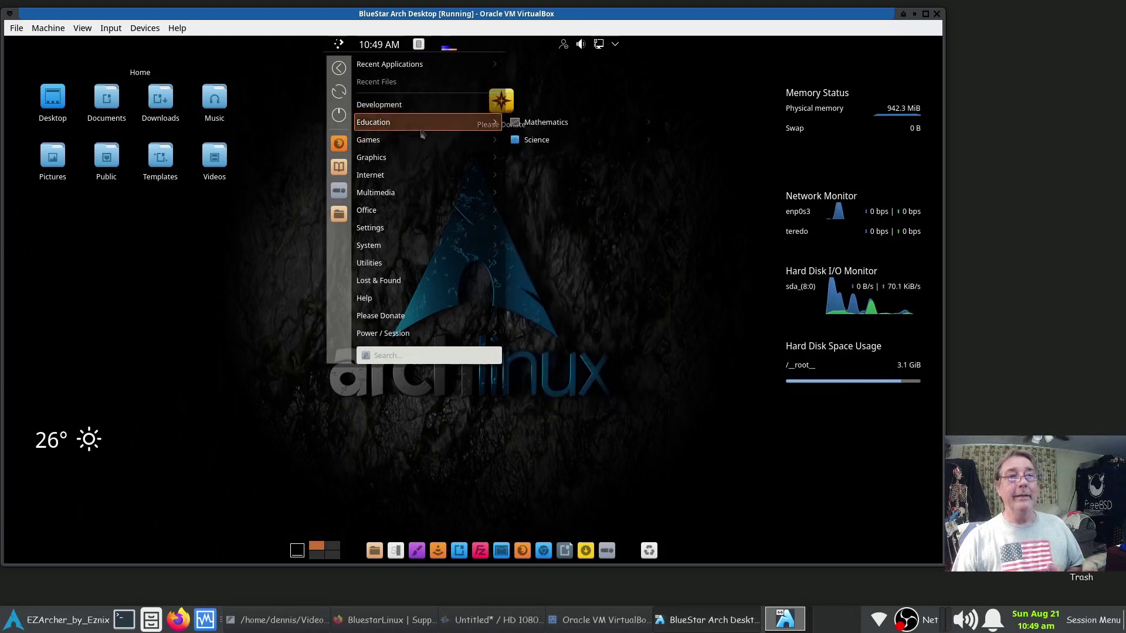
mouse_move(495, 147)
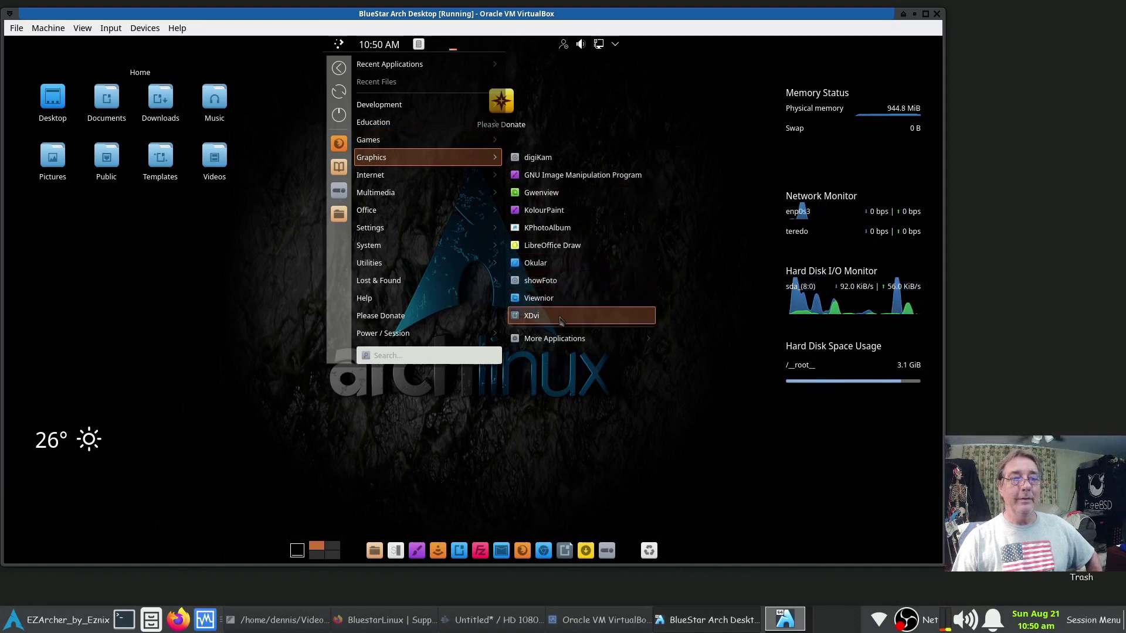
mouse_move(578, 348)
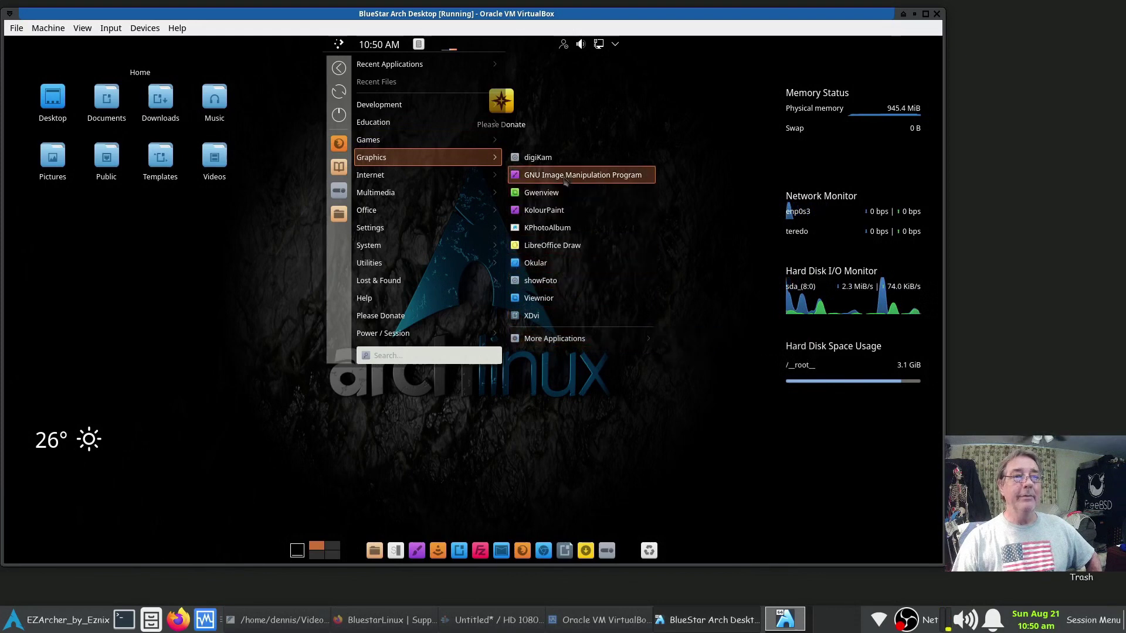
mouse_move(412, 179)
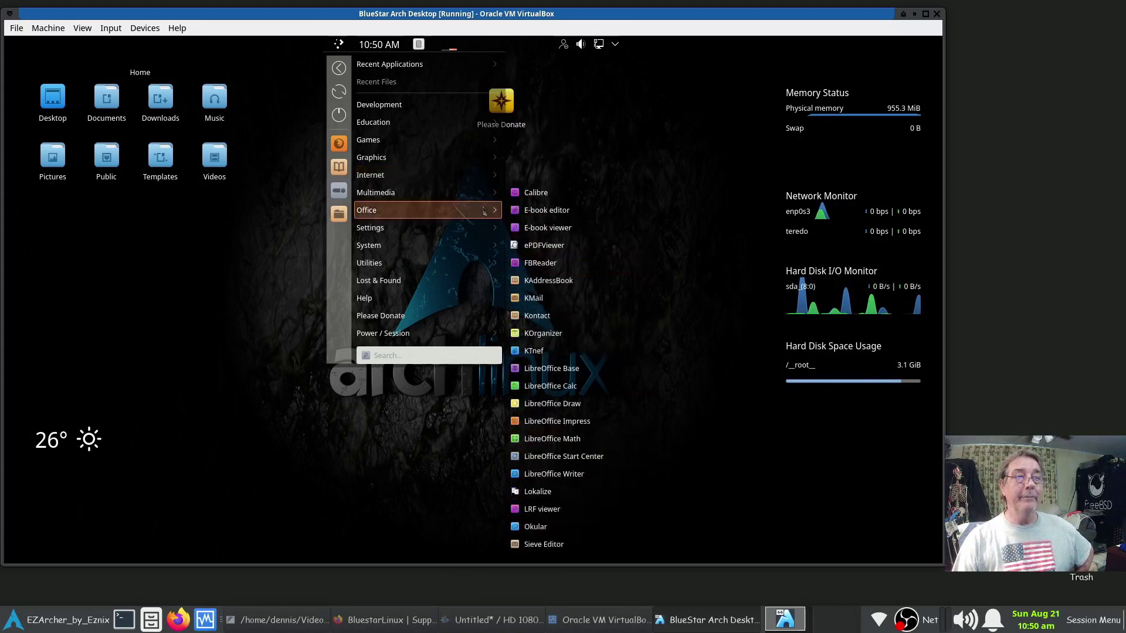
mouse_move(479, 200)
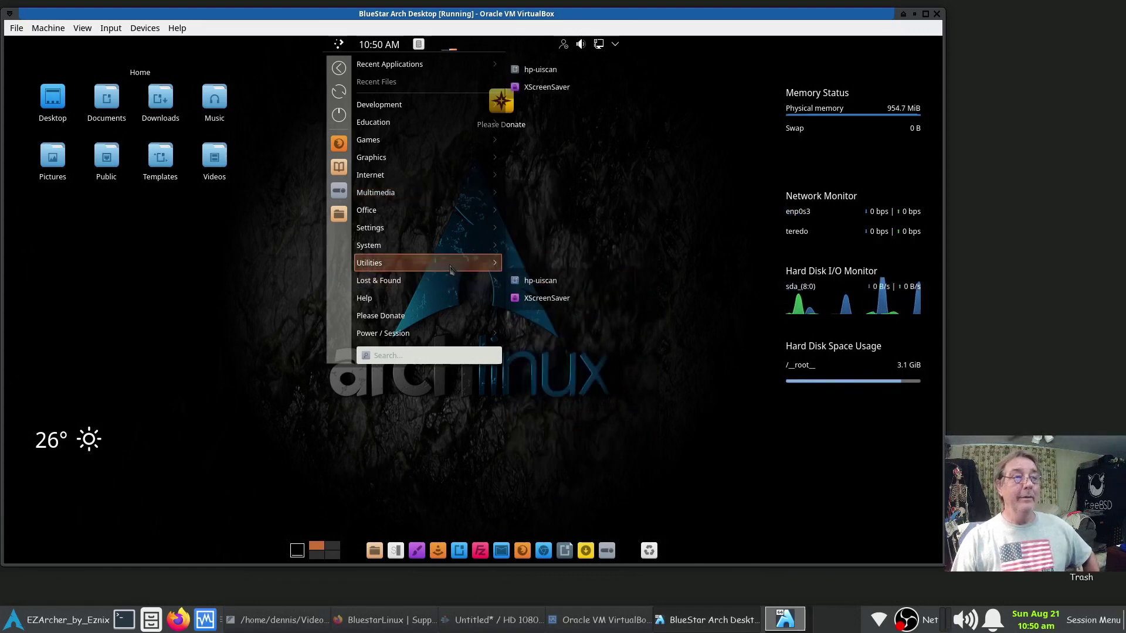
mouse_move(440, 208)
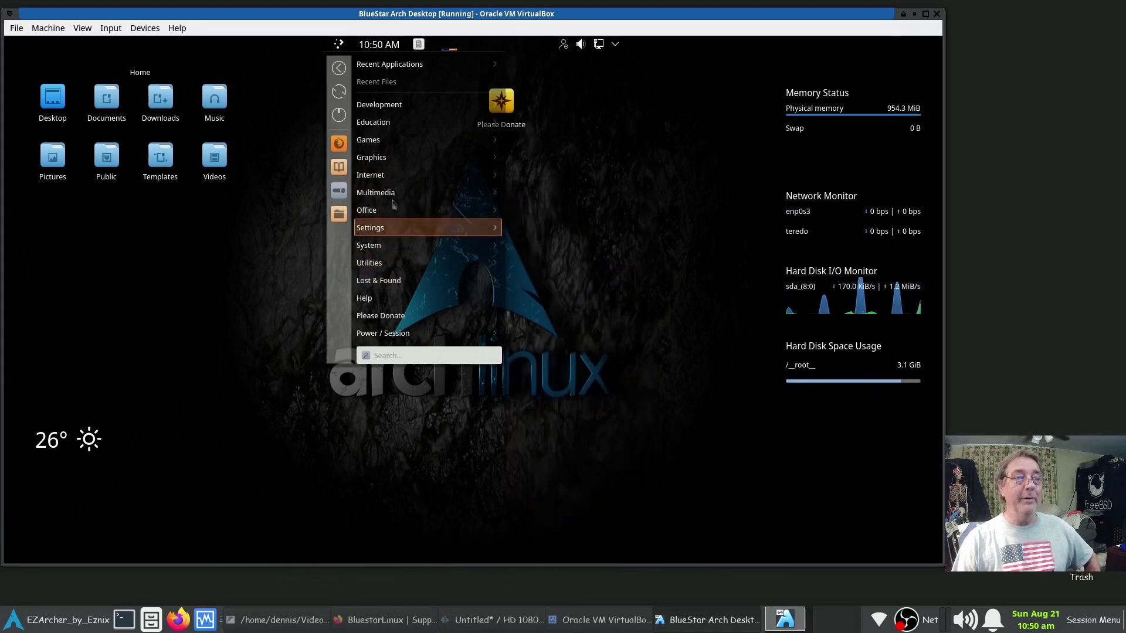
mouse_move(422, 227)
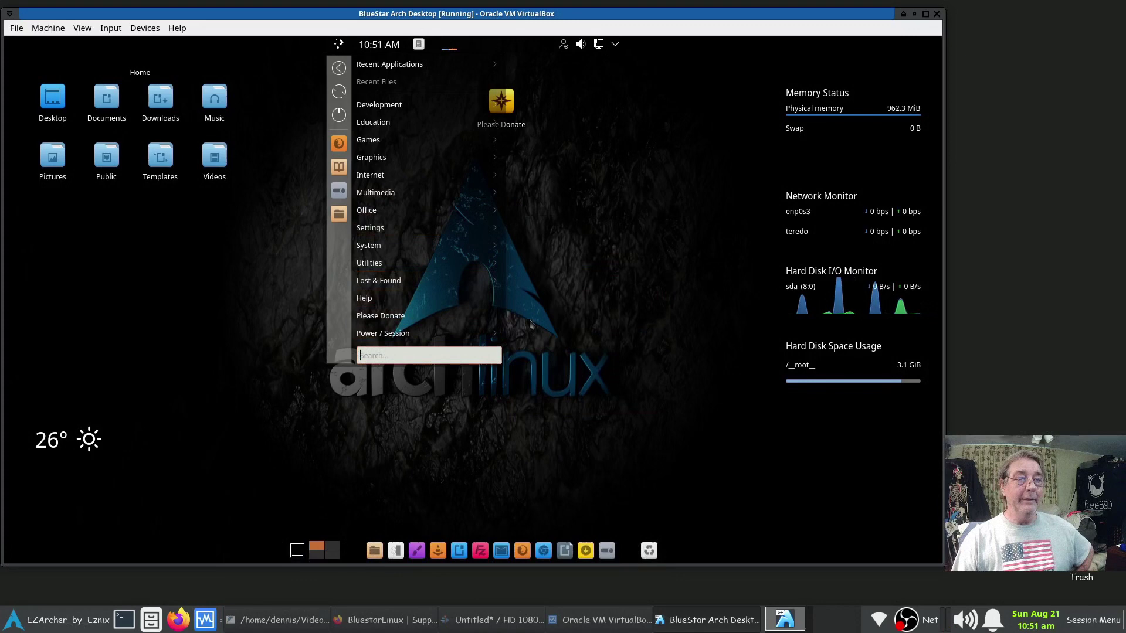
left_click(627, 286)
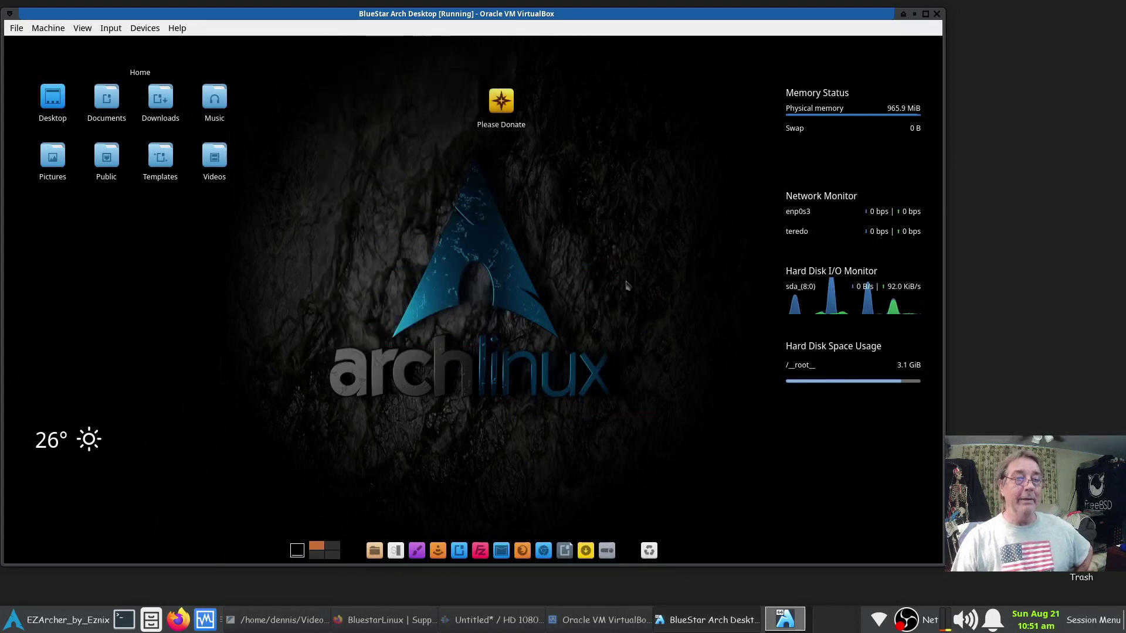
Step: Reopen the application launcher and examine the programs listed in its System category
left_click(340, 44)
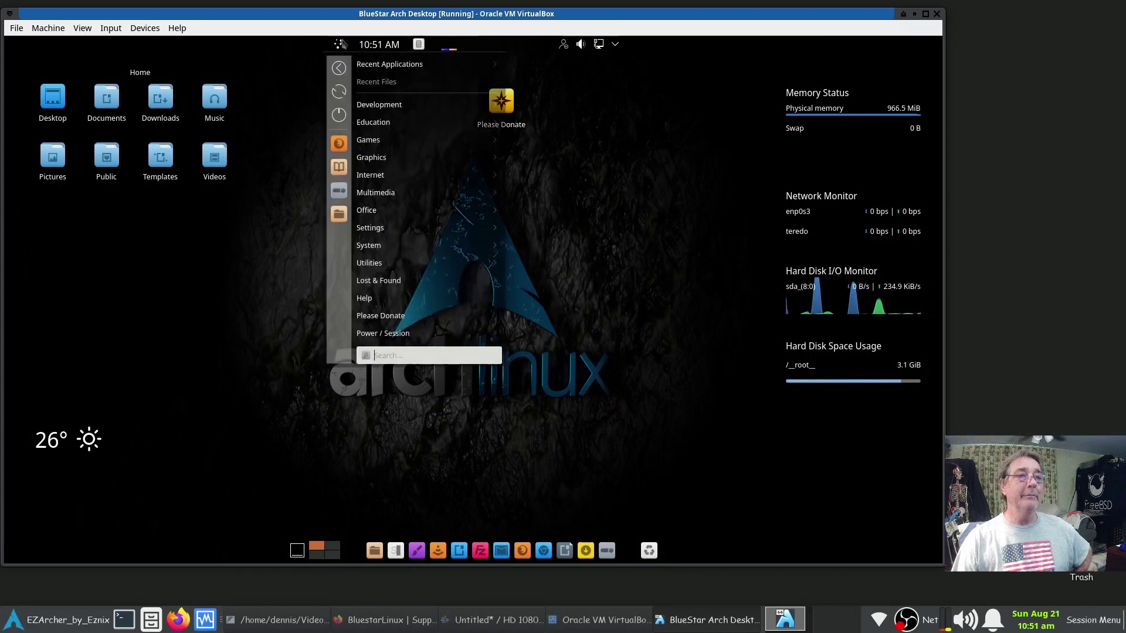
mouse_move(461, 243)
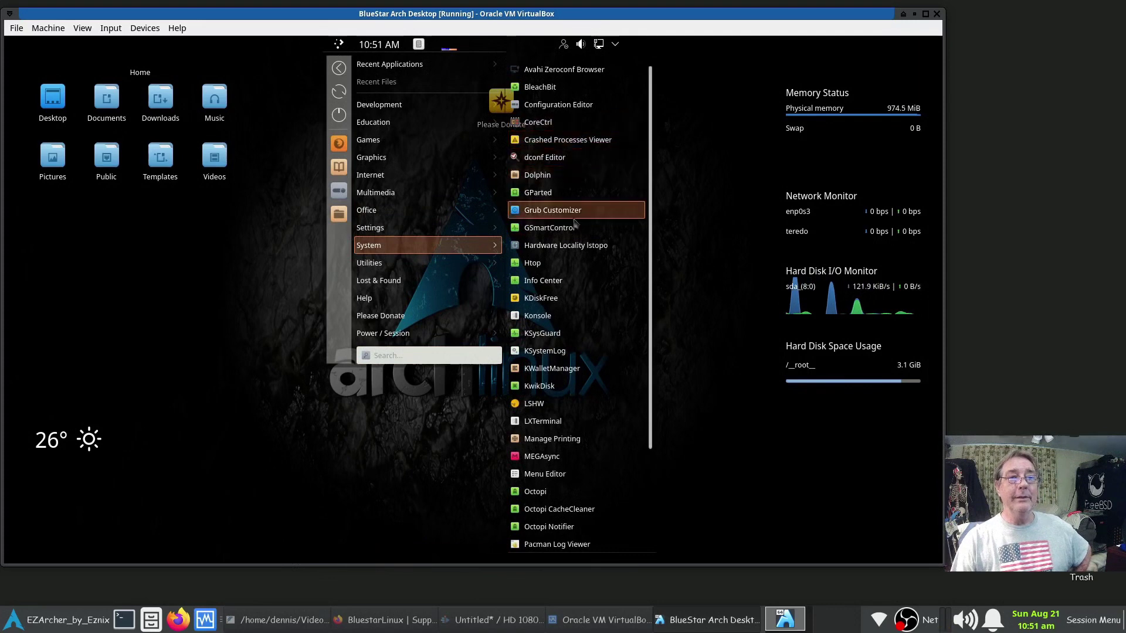
left_click(365, 579)
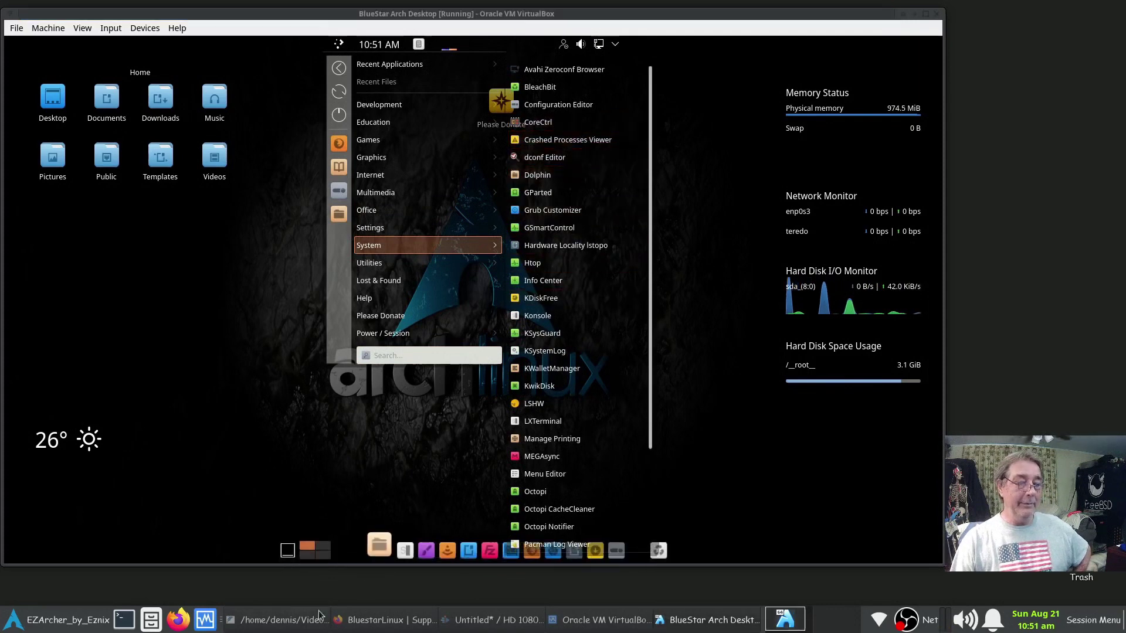
Step: Switch to the BlueStarLinux_9-2022_NOTES file, read down to the Lokalize, CoreCtrl and Gconf-editor descriptions, and minimize the editor
left_click(292, 627)
scroll(254, 338, "down", 3)
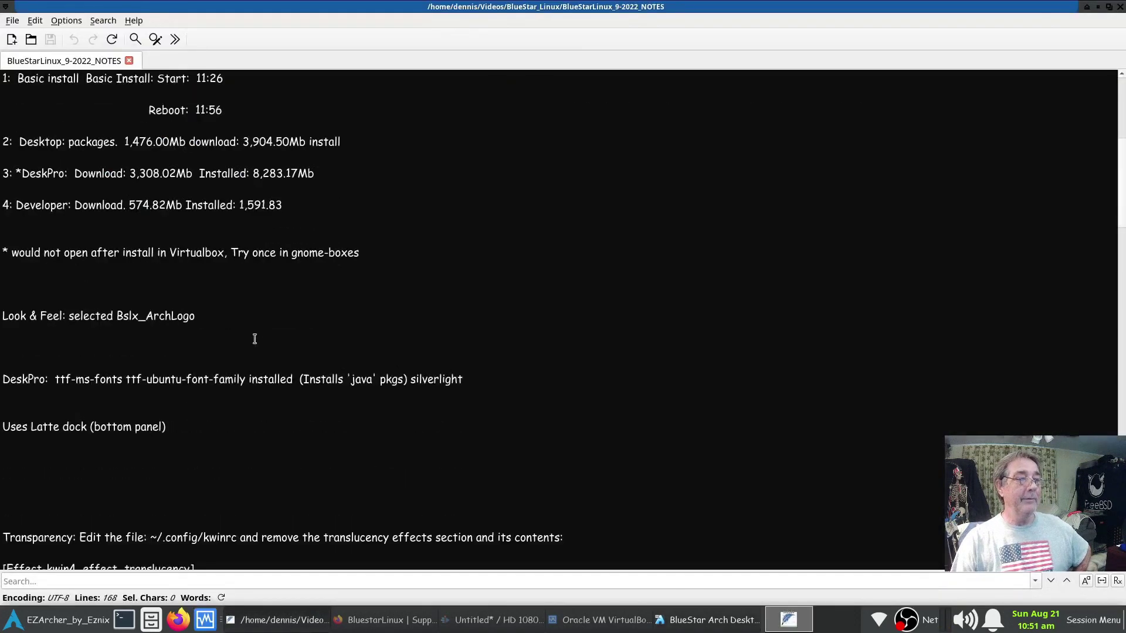
scroll(255, 339, "down", 3)
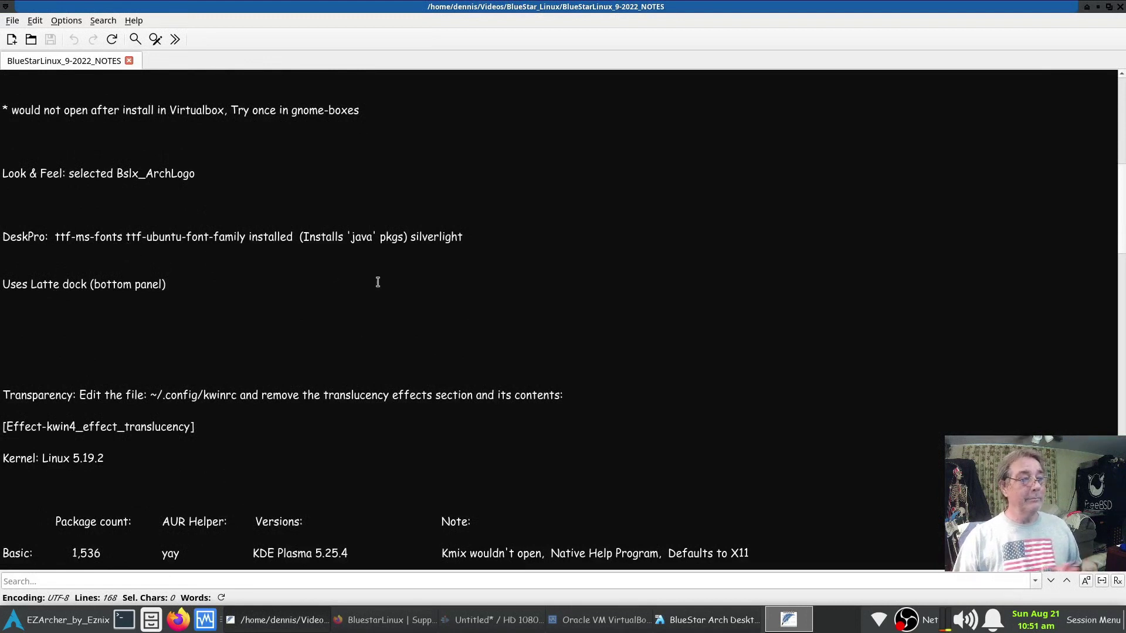
scroll(378, 282, "down", 2)
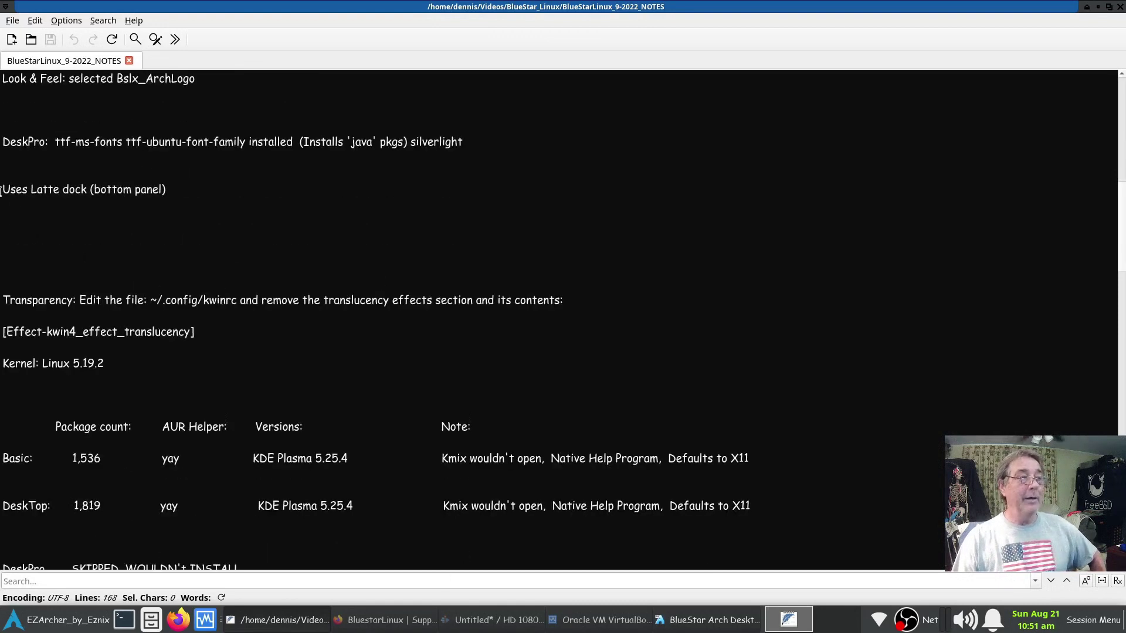
scroll(491, 240, "down", 2)
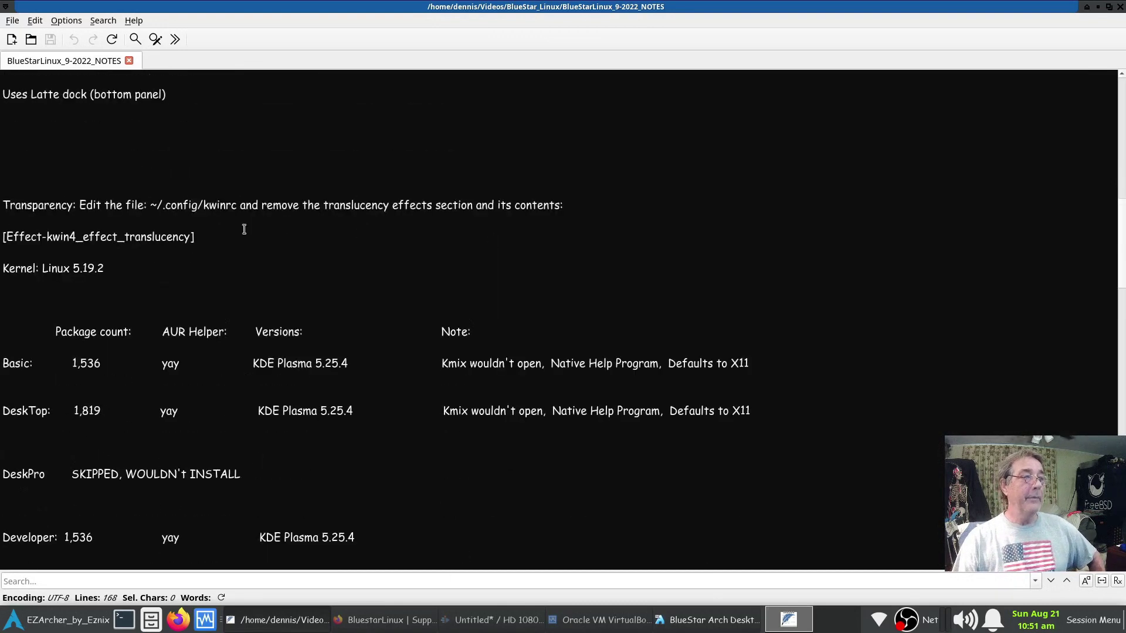
scroll(232, 234, "down", 1)
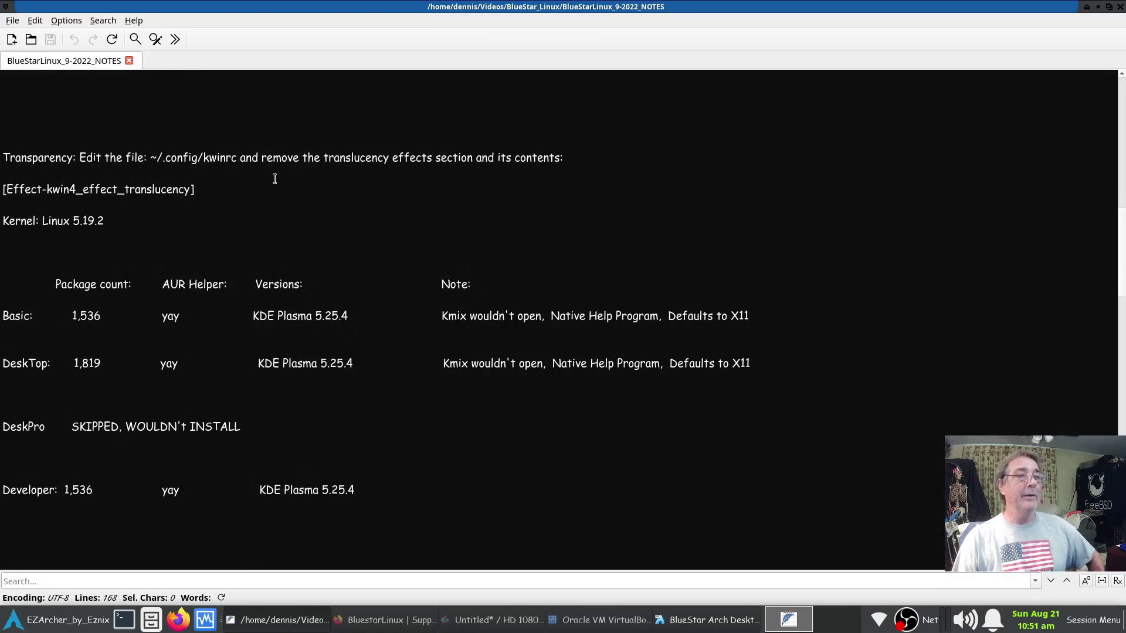
scroll(375, 202, "down", 8)
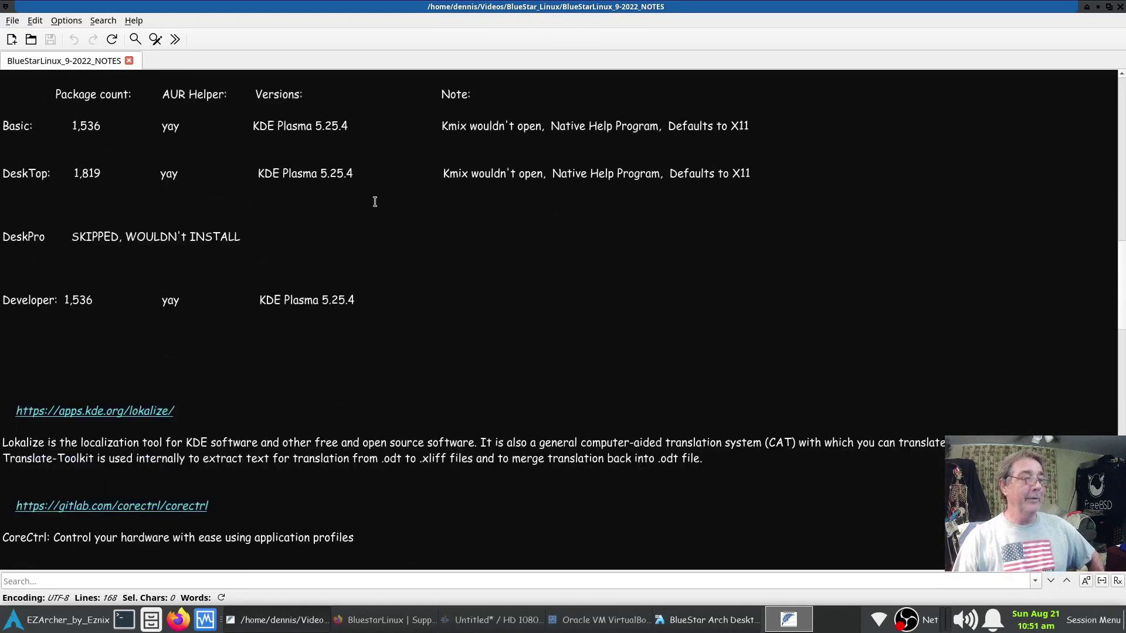
scroll(375, 201, "down", 1)
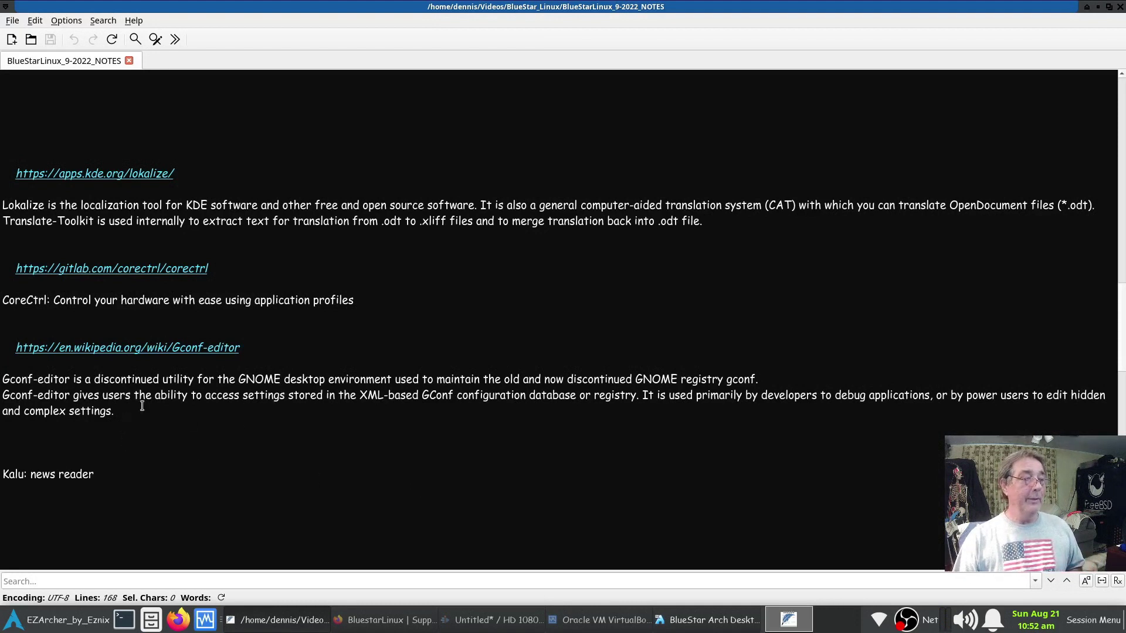
left_click(1097, 7)
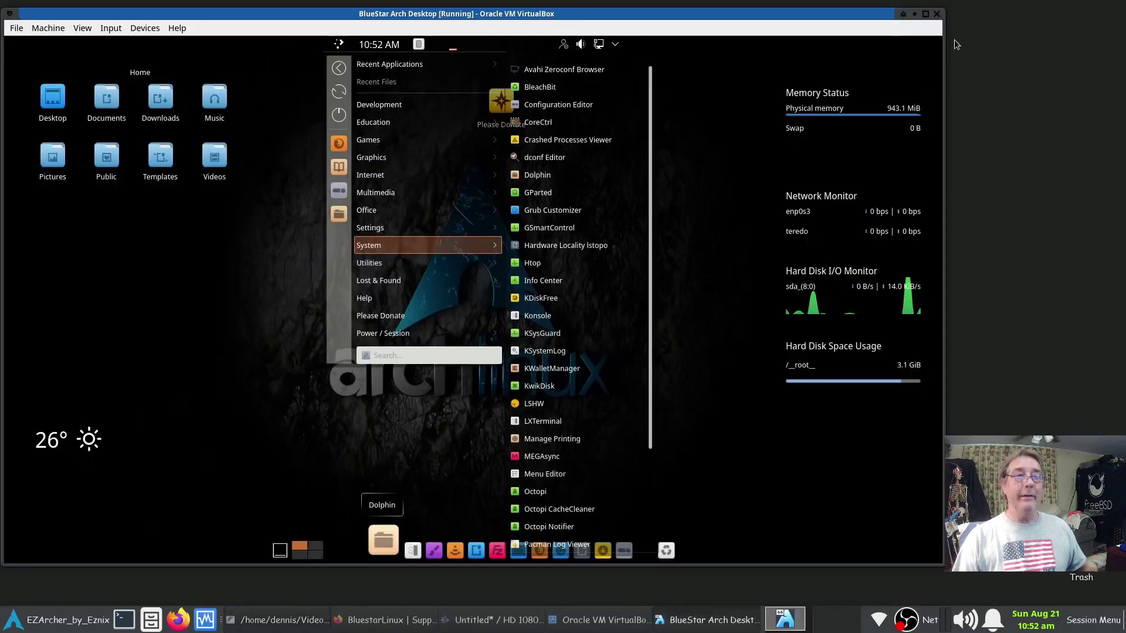
Step: Search the launcher for "gcon", open Configuration Editor to show its window, and close it
left_click(422, 355)
type("gcon")
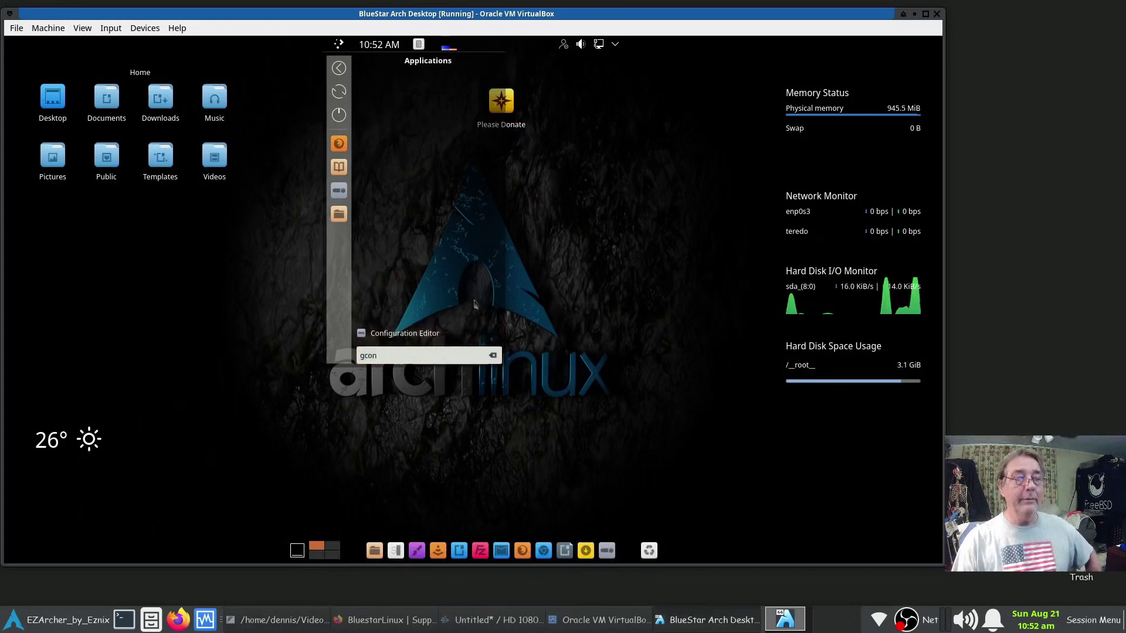
left_click(432, 339)
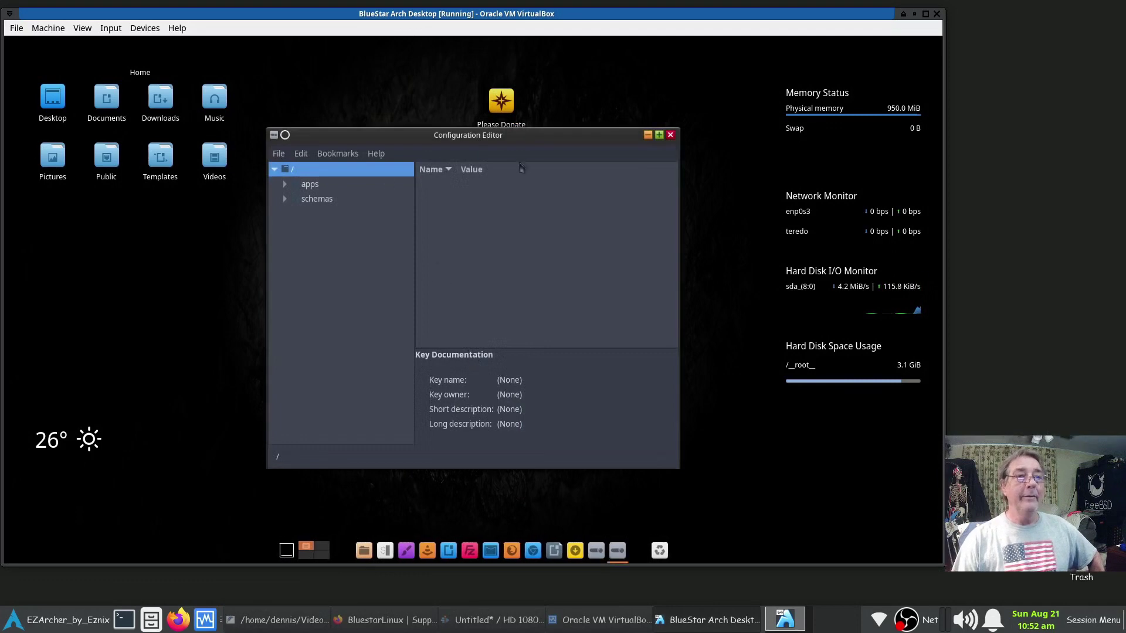
left_click_drag(514, 138, 551, 128)
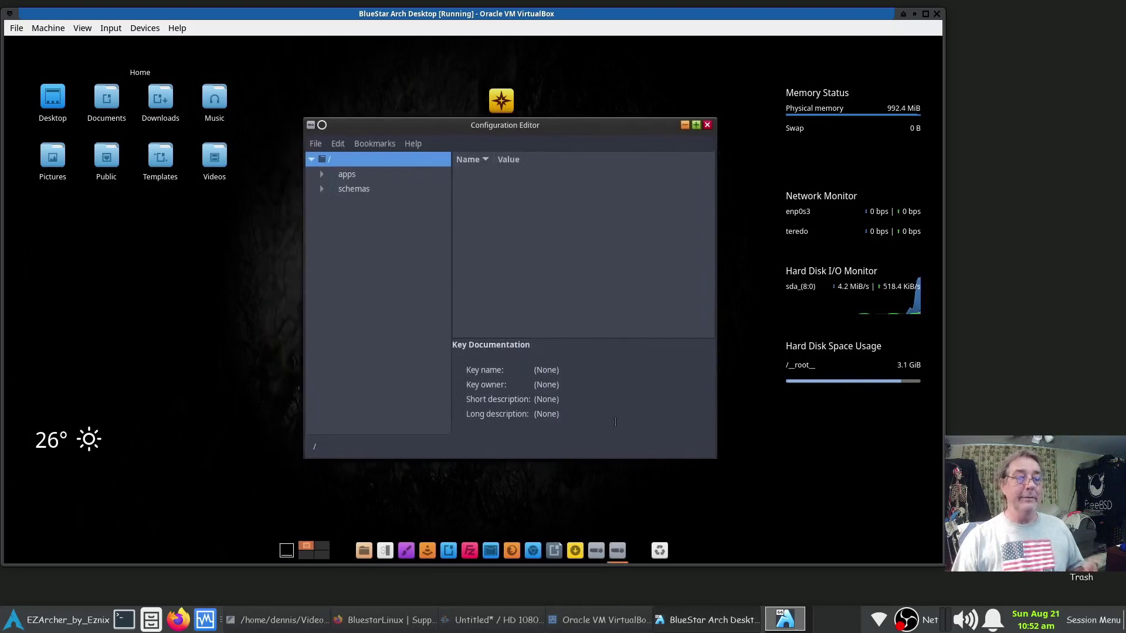
left_click(707, 126)
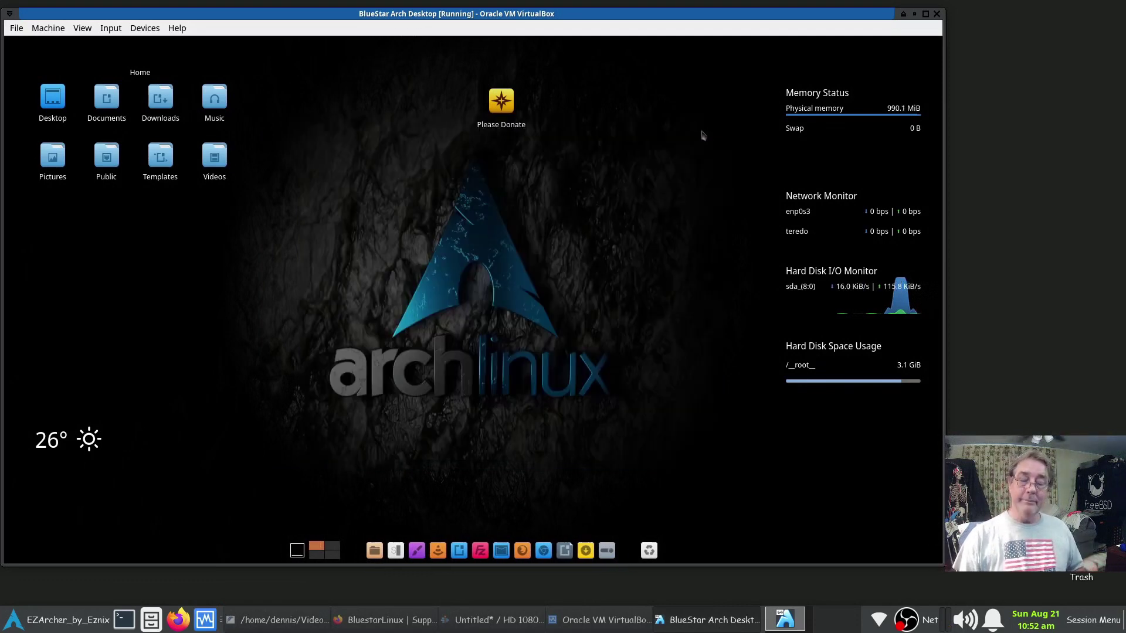
Step: Return to the notes file and highlight the package table's entries for Basic, DeskTop, DeskPro and Developer in turn, clearing the selection at the end
left_click(298, 615)
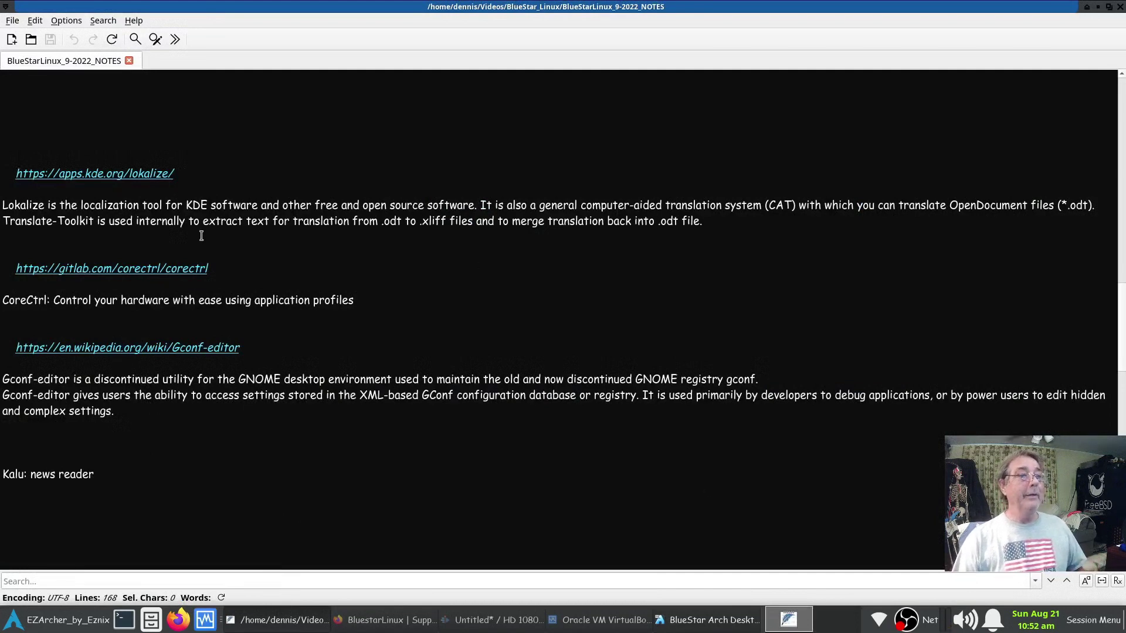
scroll(366, 271, "up", 5)
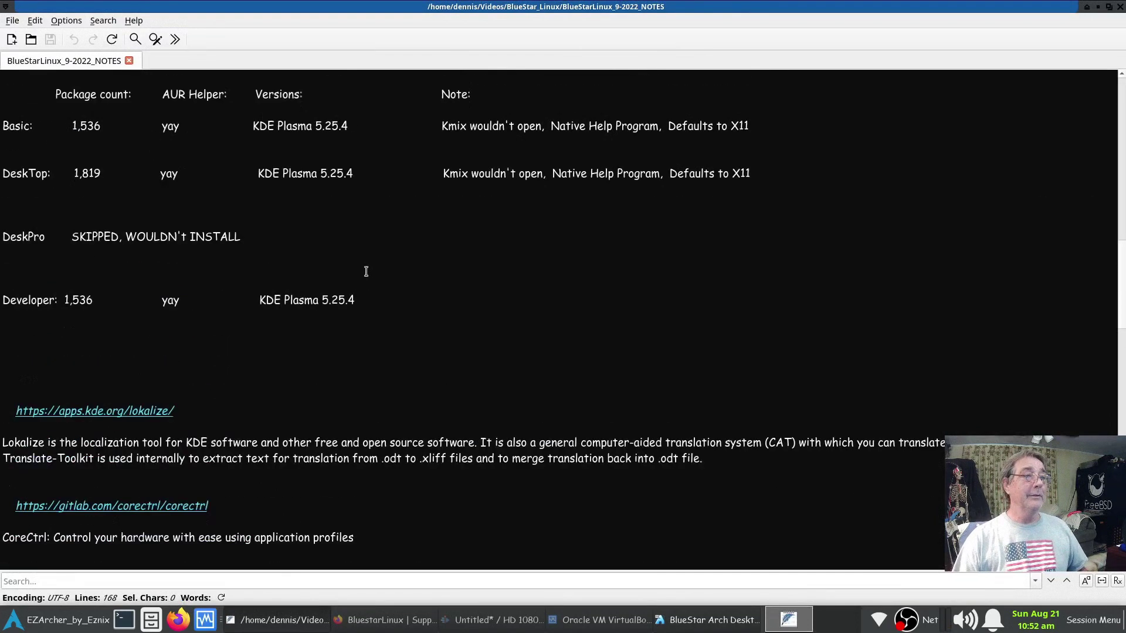
scroll(365, 271, "up", 2)
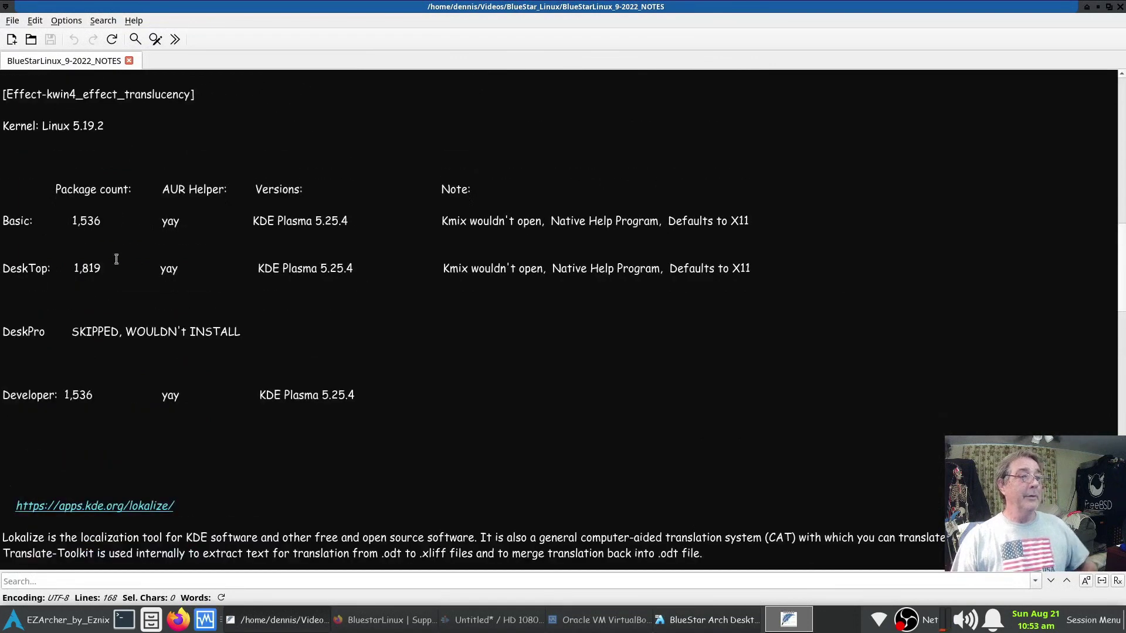
left_click_drag(73, 221, 102, 220)
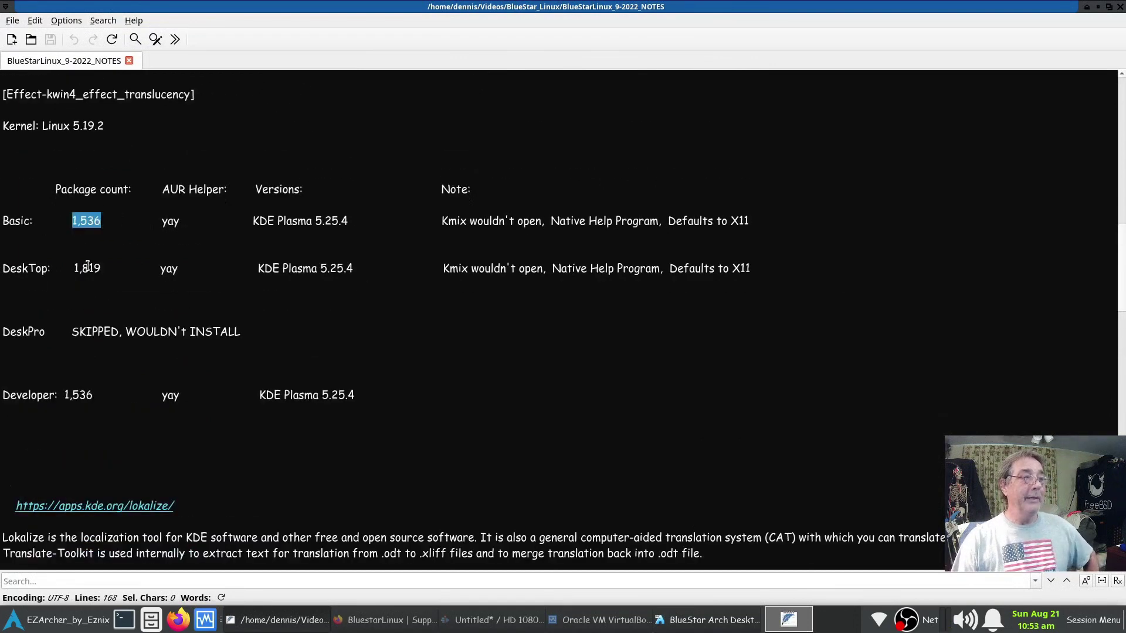
left_click_drag(73, 272, 91, 267)
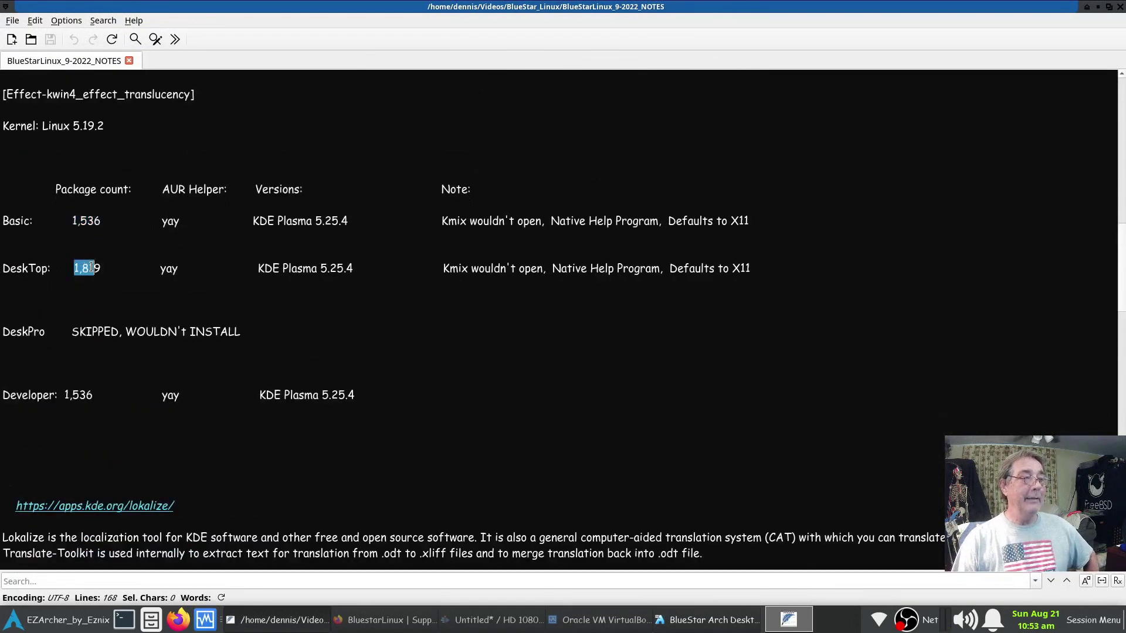
left_click_drag(71, 334, 241, 339)
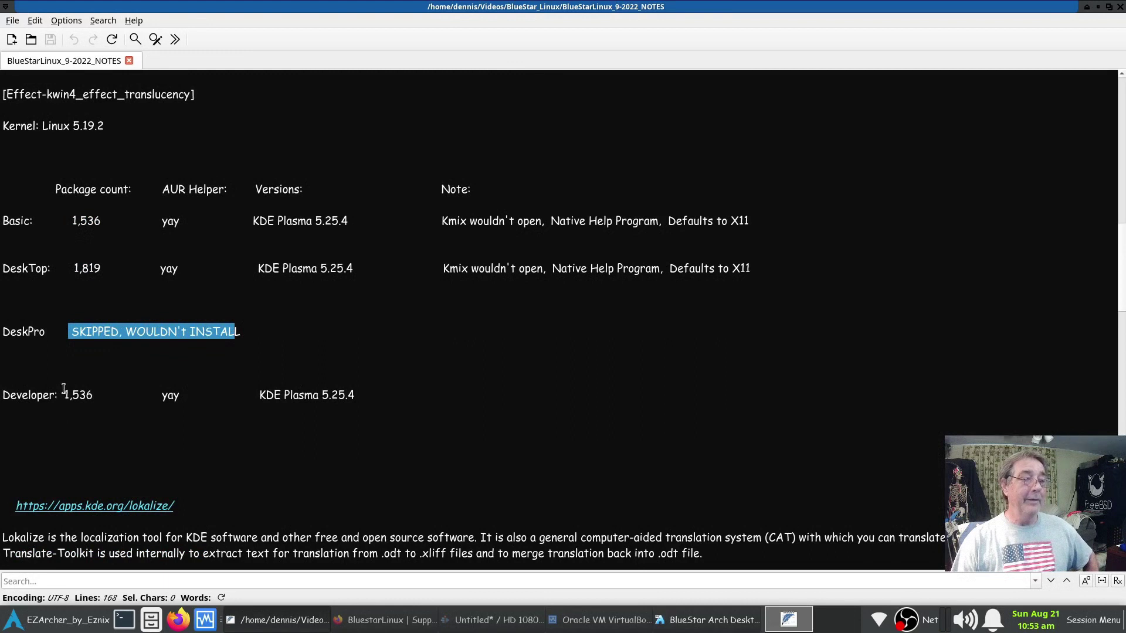
left_click_drag(63, 396, 96, 397)
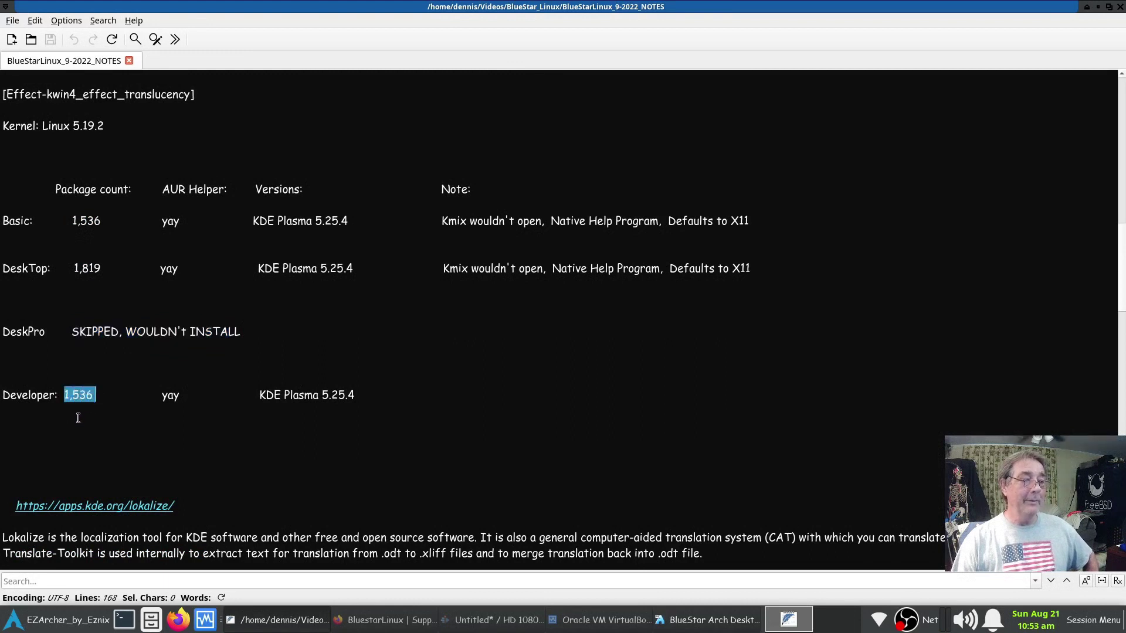
left_click(78, 415)
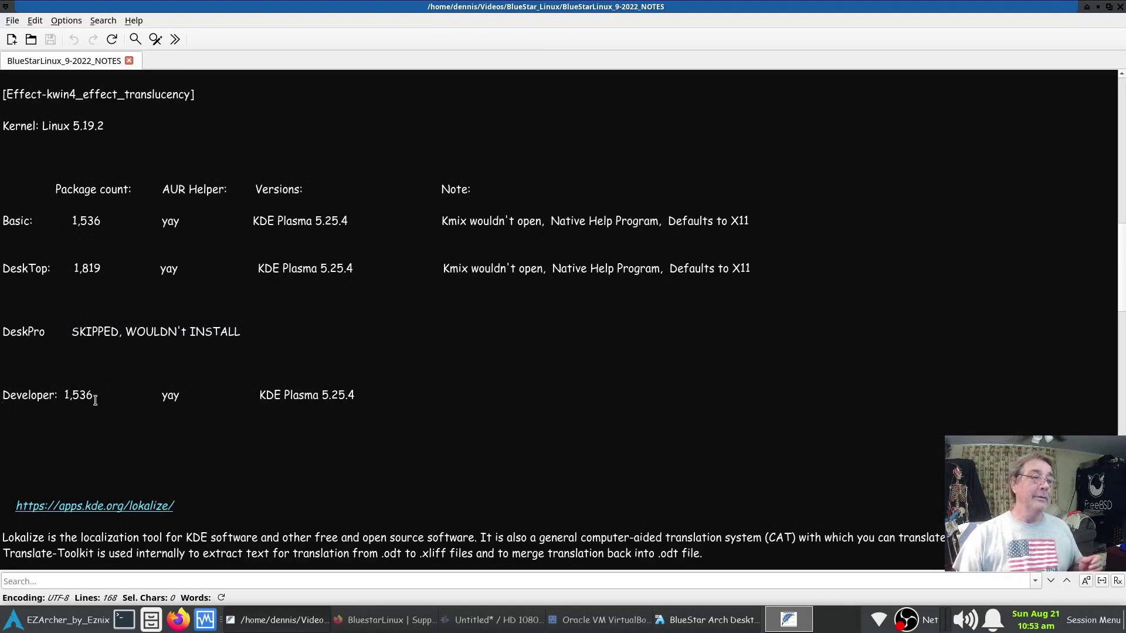
left_click_drag(61, 392, 100, 393)
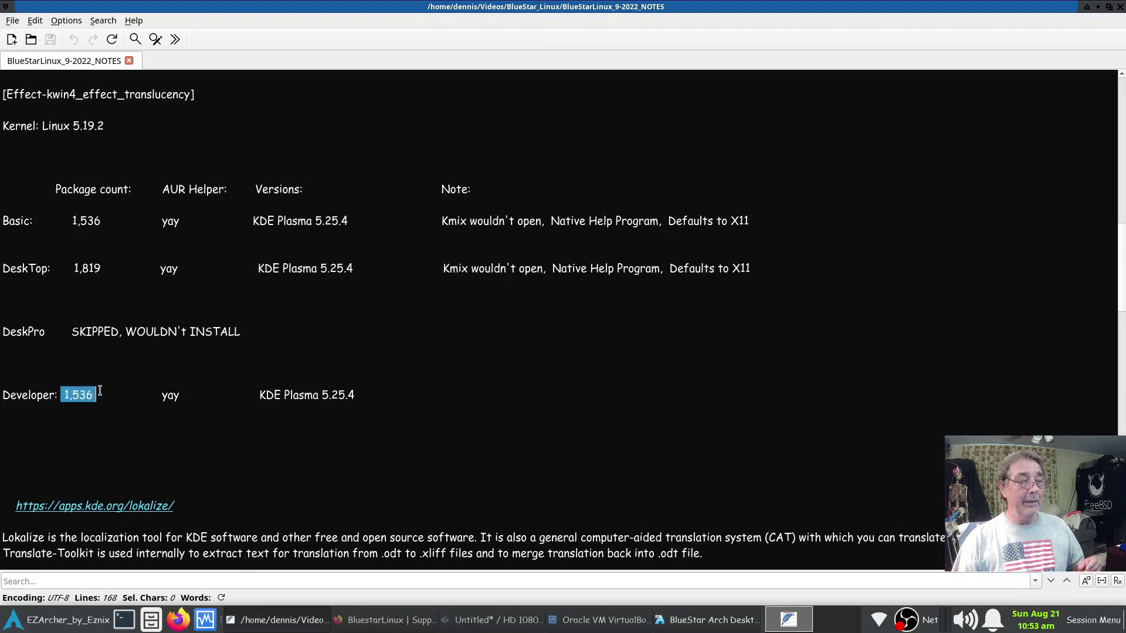
left_click(107, 425)
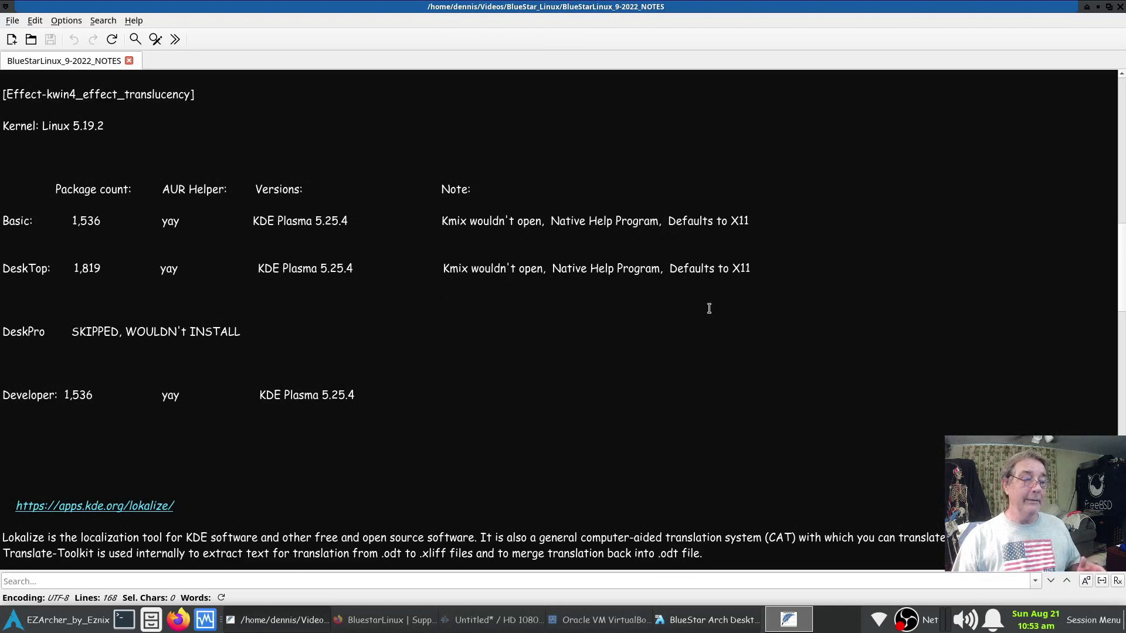
Step: Minimize the notes, launch Please Donate from the virtual machine's application launcher, dismiss the Close Firefox dialog, and close the browser
left_click(1098, 7)
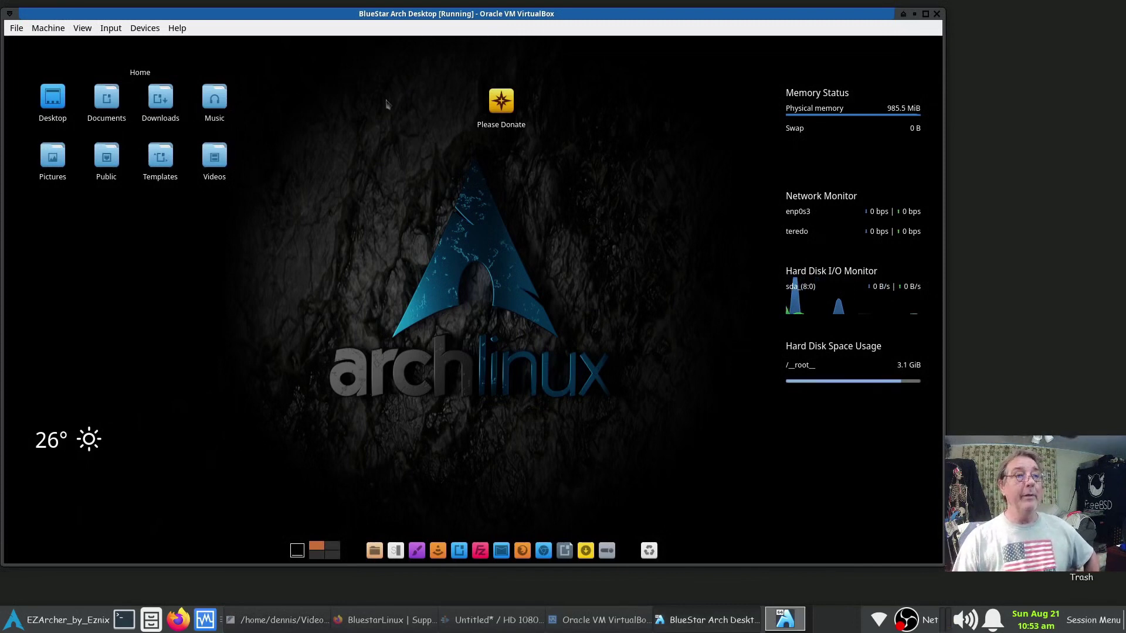
mouse_move(344, 41)
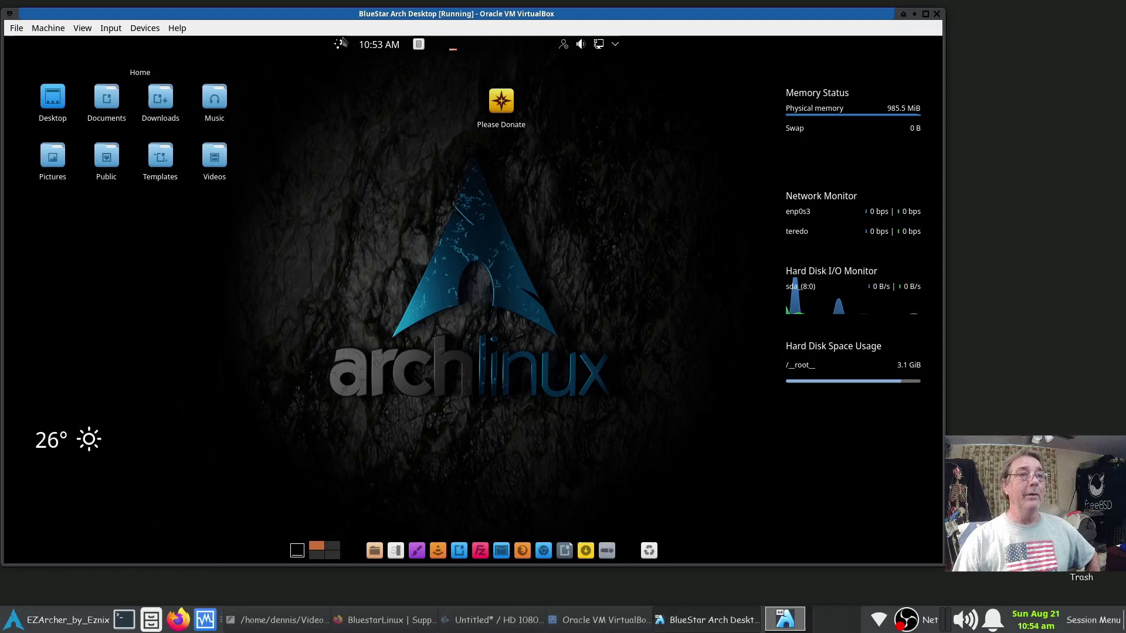
left_click(340, 44)
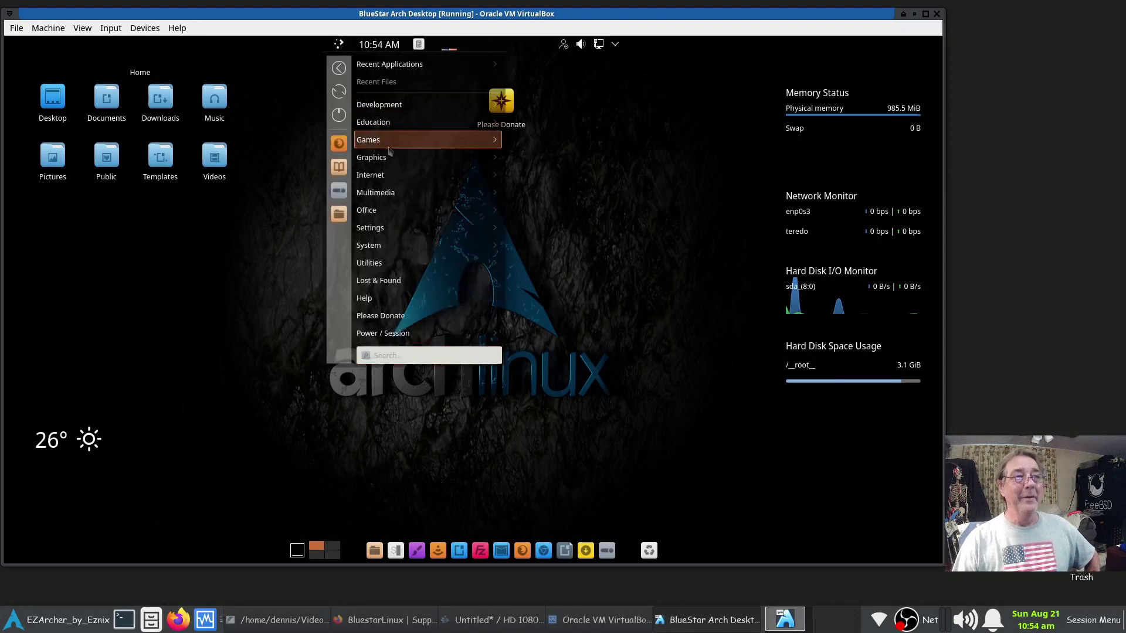
left_click(430, 320)
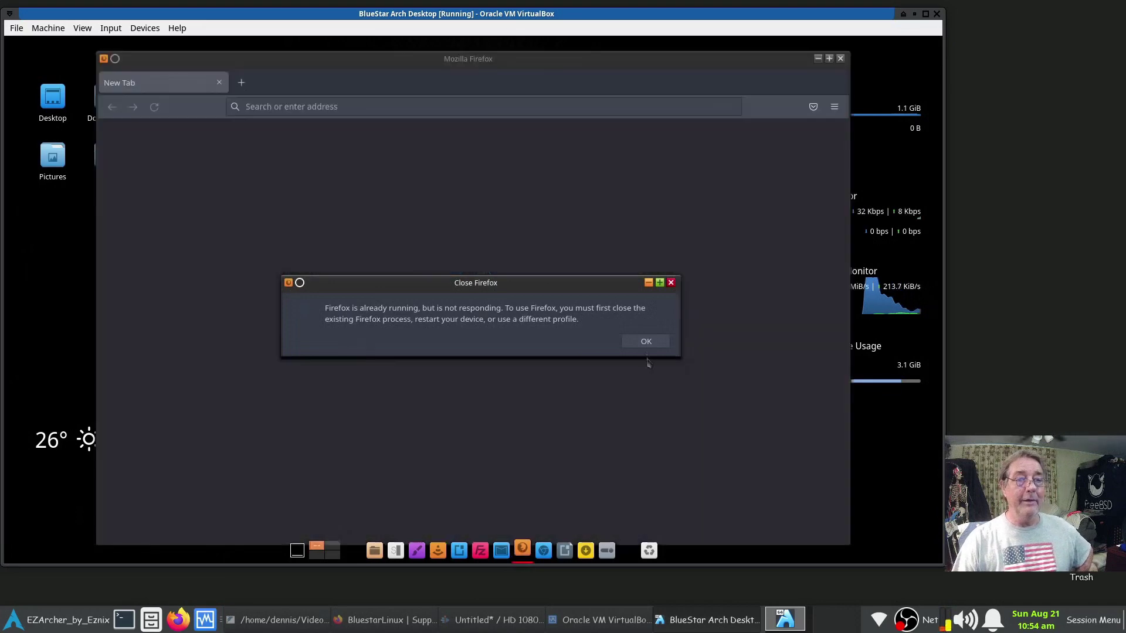
left_click(645, 341)
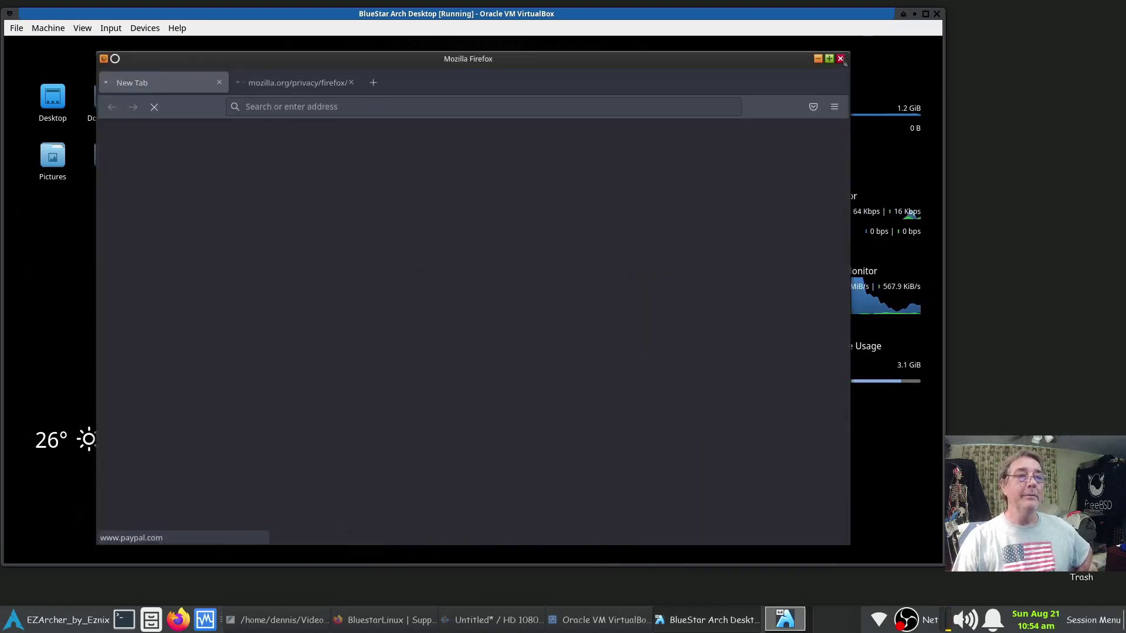
left_click(839, 59)
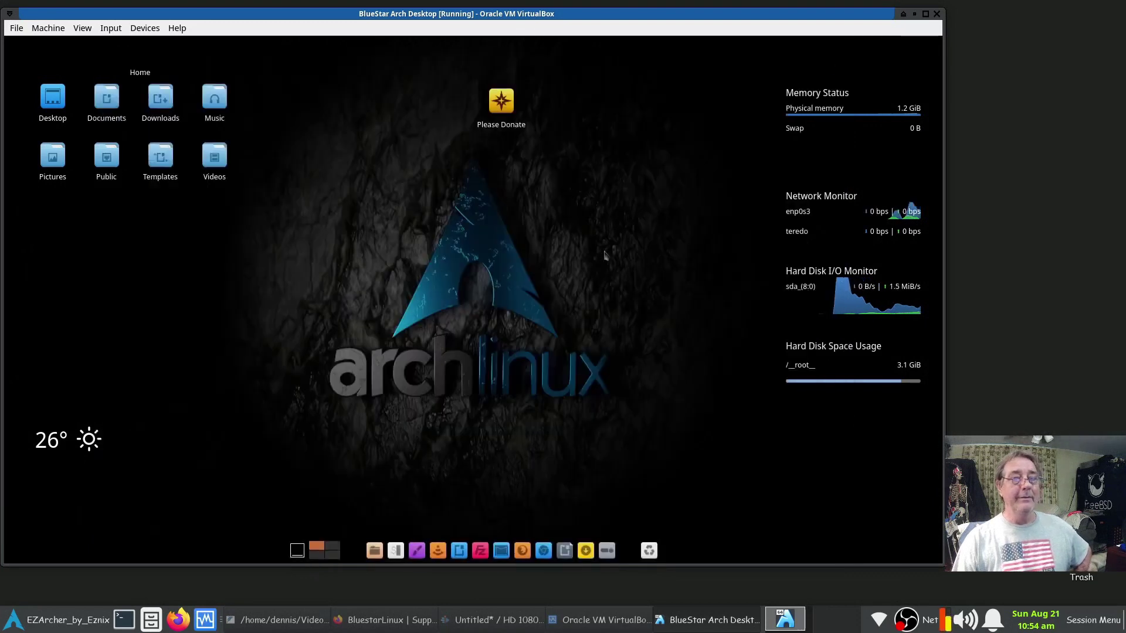
Step: Try removing the Please Donate icon from the desktop, restore it, and check the desktop's context options without choosing any
mouse_move(378, 37)
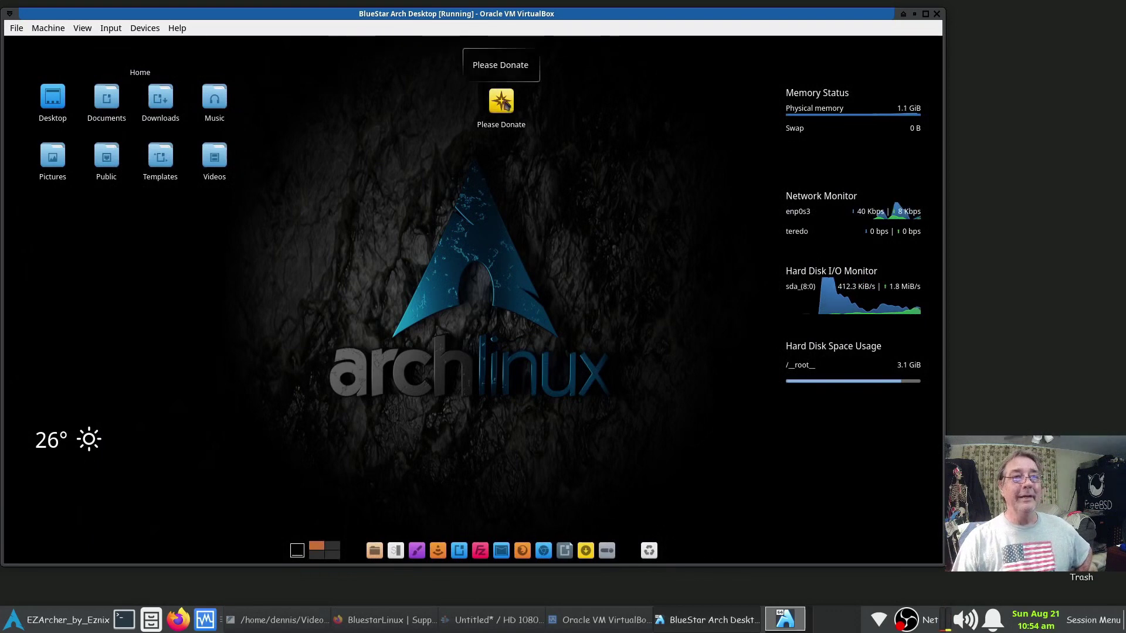
right_click(504, 104)
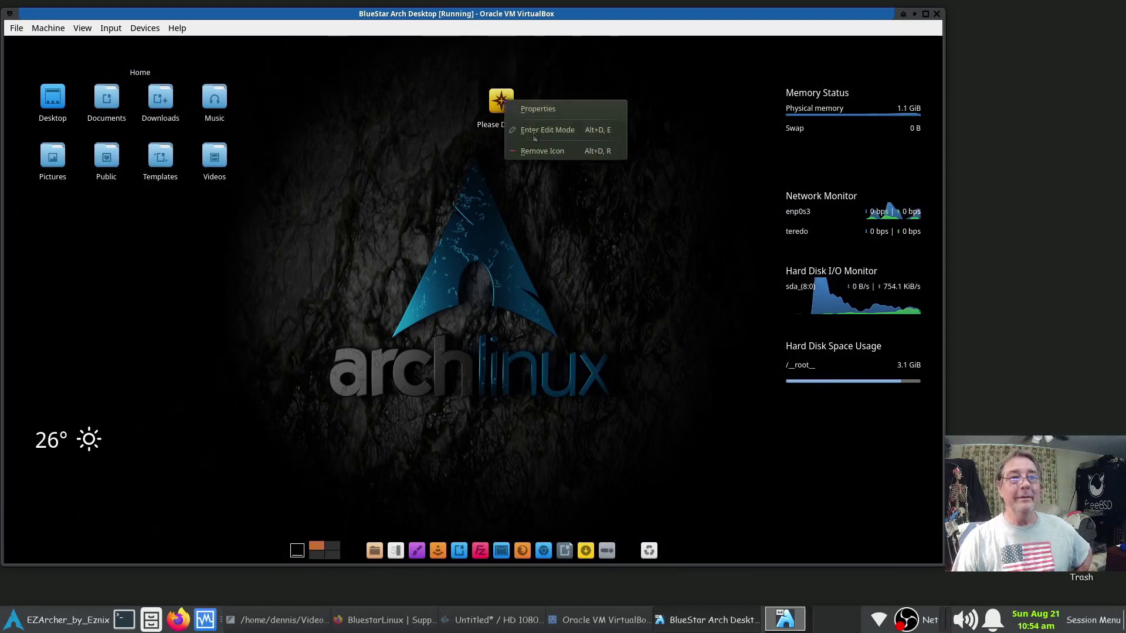
left_click(534, 151)
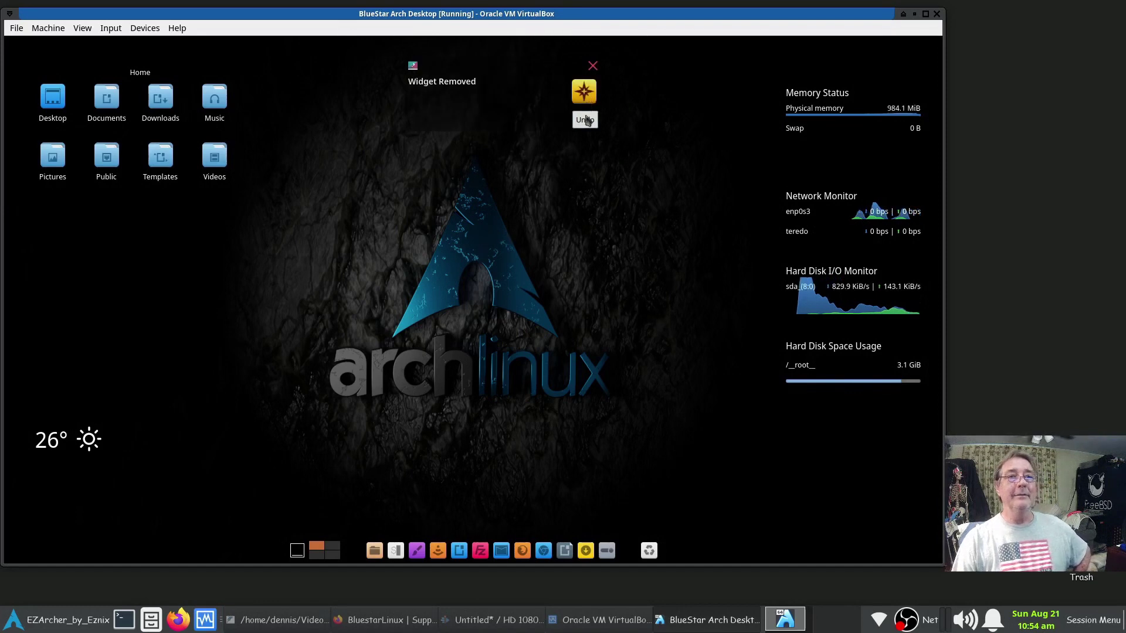
left_click(586, 94)
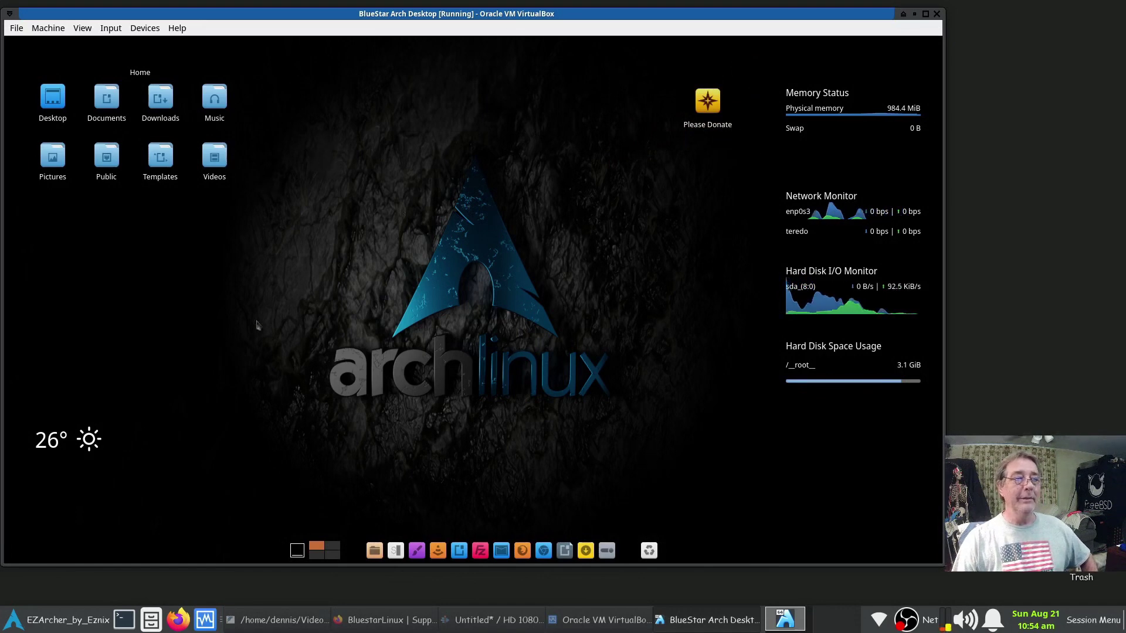
right_click(367, 261)
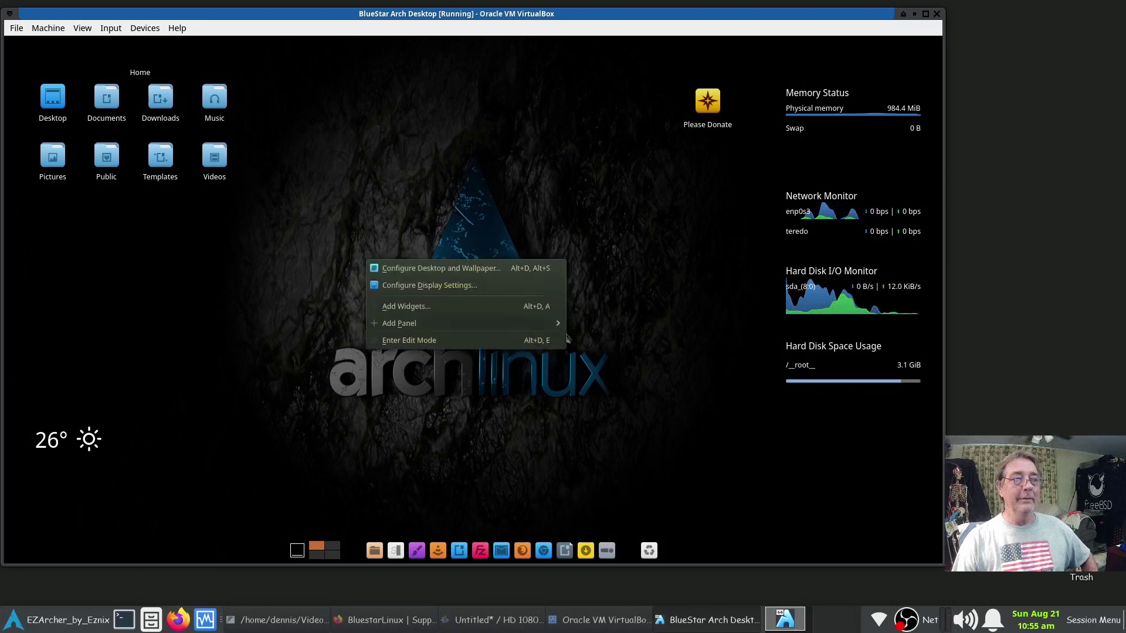
left_click(357, 417)
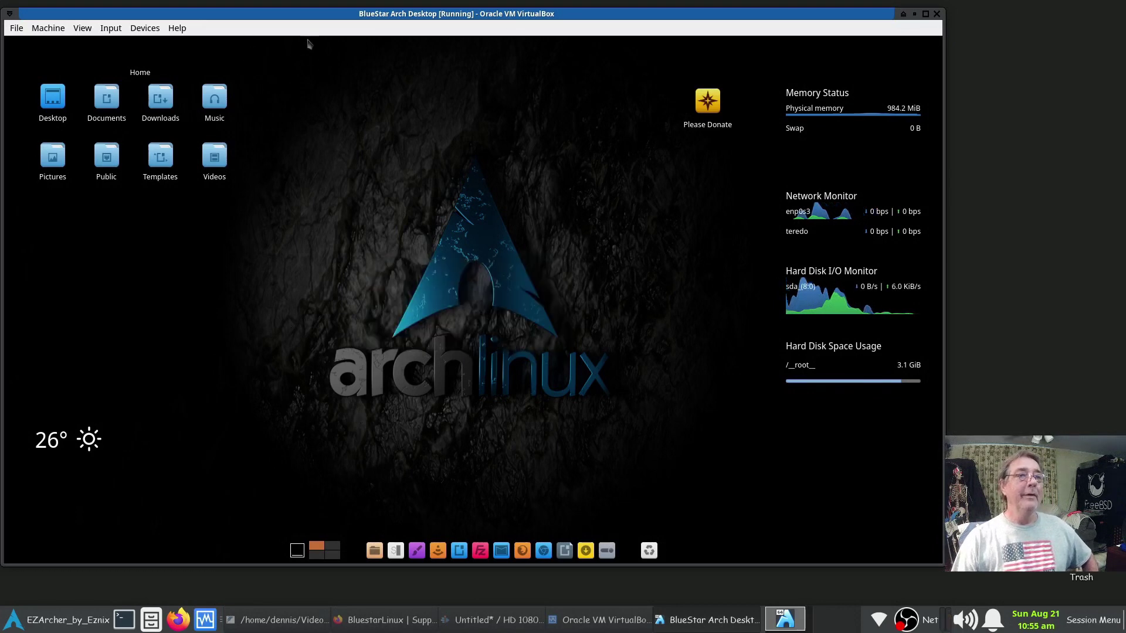
Step: Shut down the BlueStar Arch Desktop virtual machine from its application launcher and confirm the shutdown
mouse_move(355, 46)
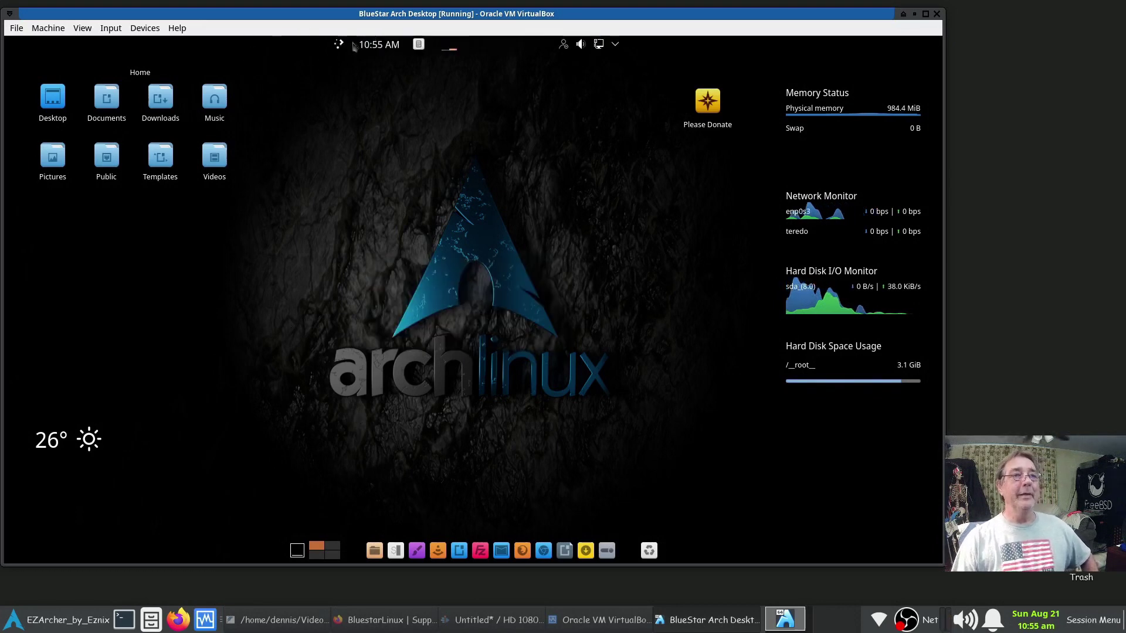
left_click(340, 47)
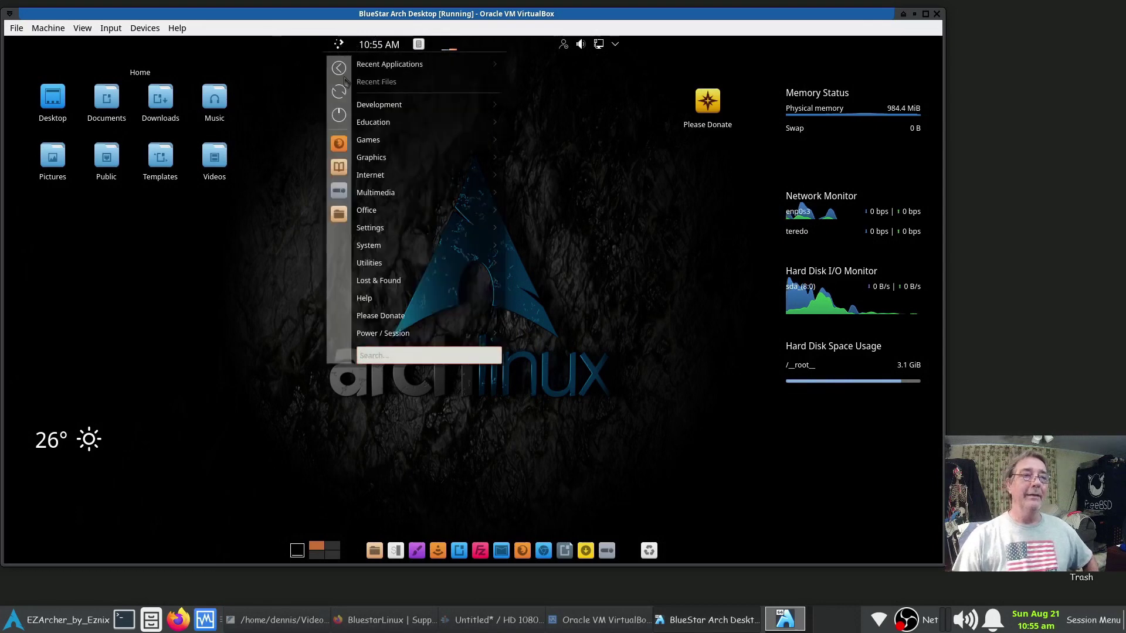
left_click(339, 116)
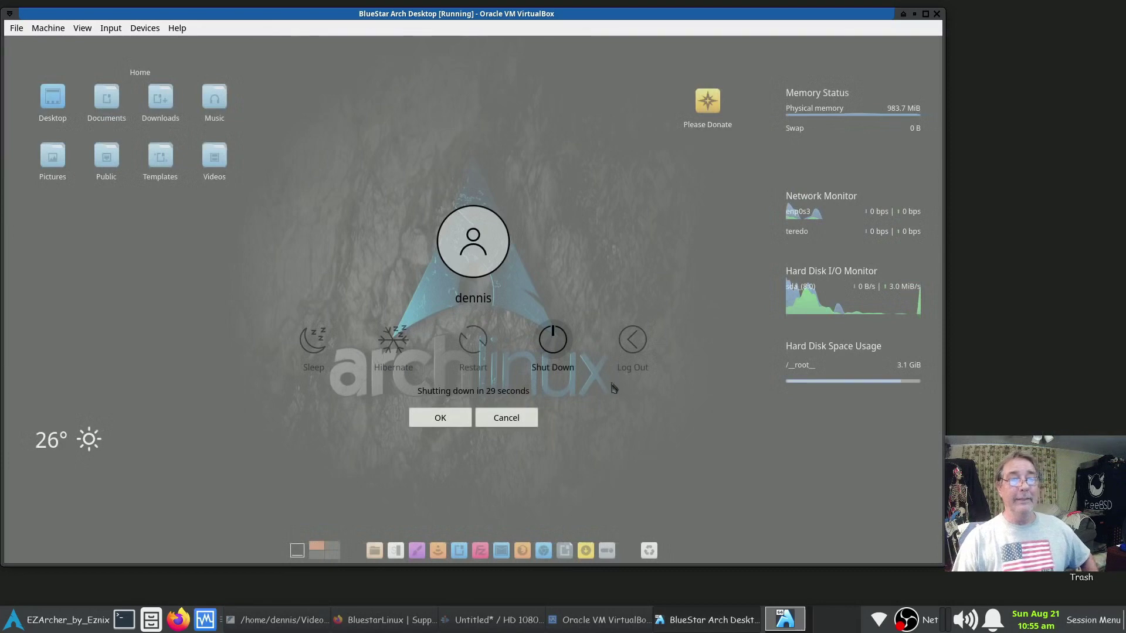
left_click(560, 346)
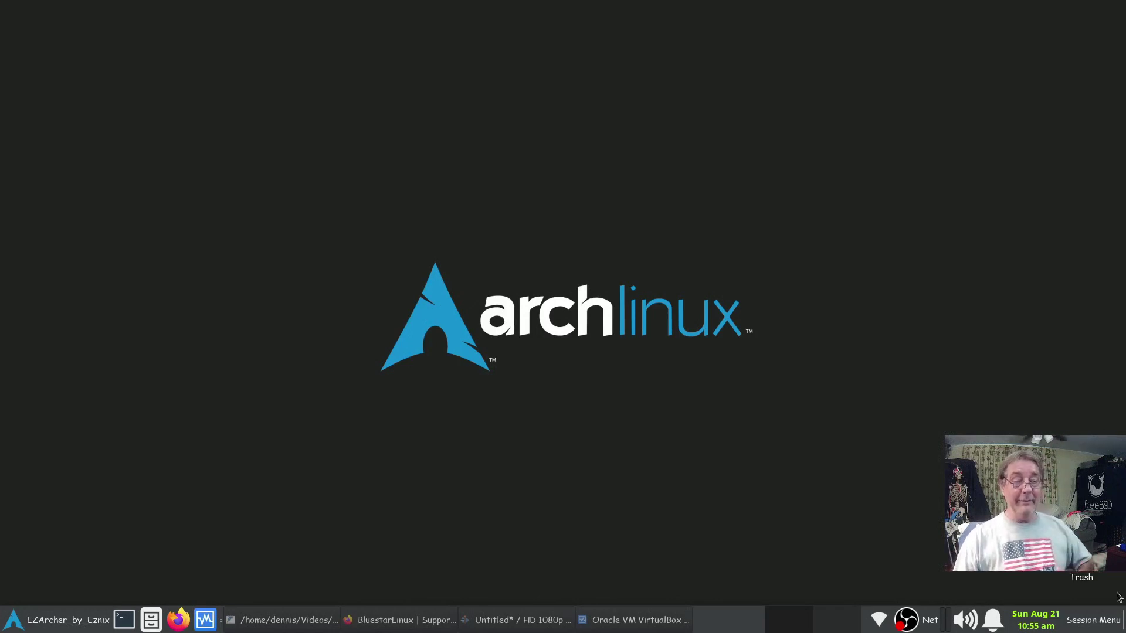
Step: Bring up and close the Oracle VM VirtualBox Manager, and do the same with the untitled Kdenlive project
left_click(622, 628)
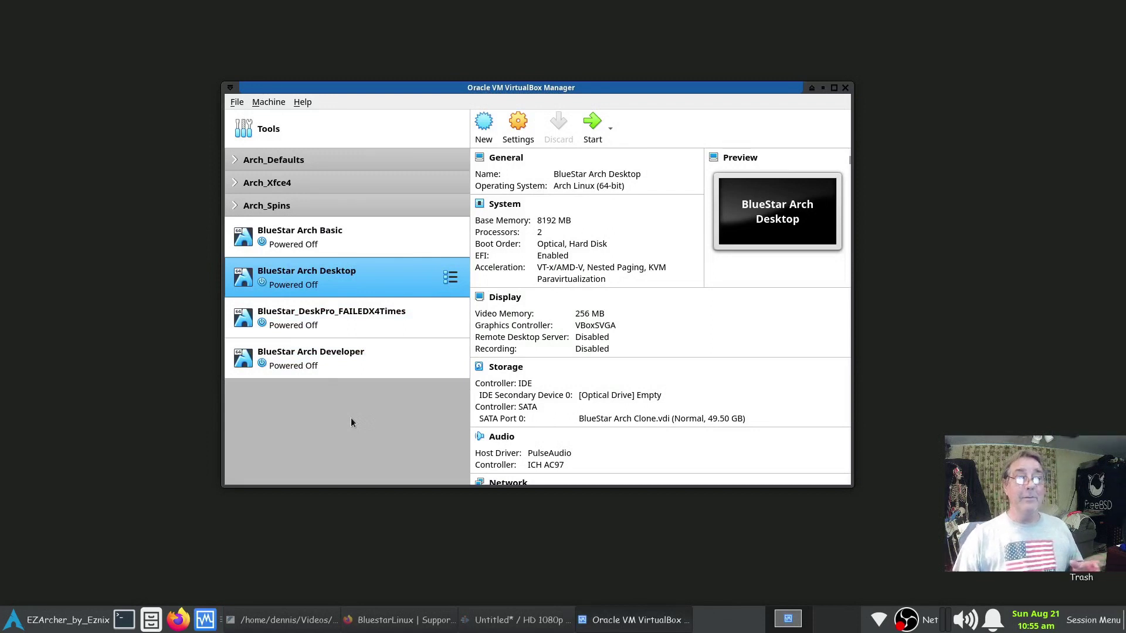
left_click(845, 88)
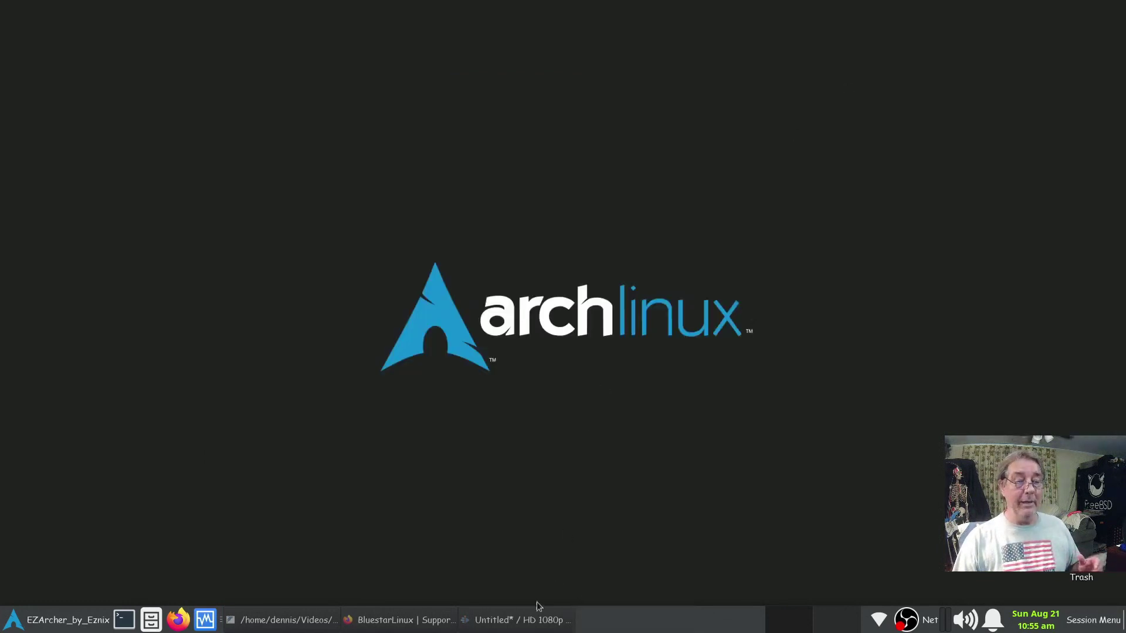
left_click(527, 623)
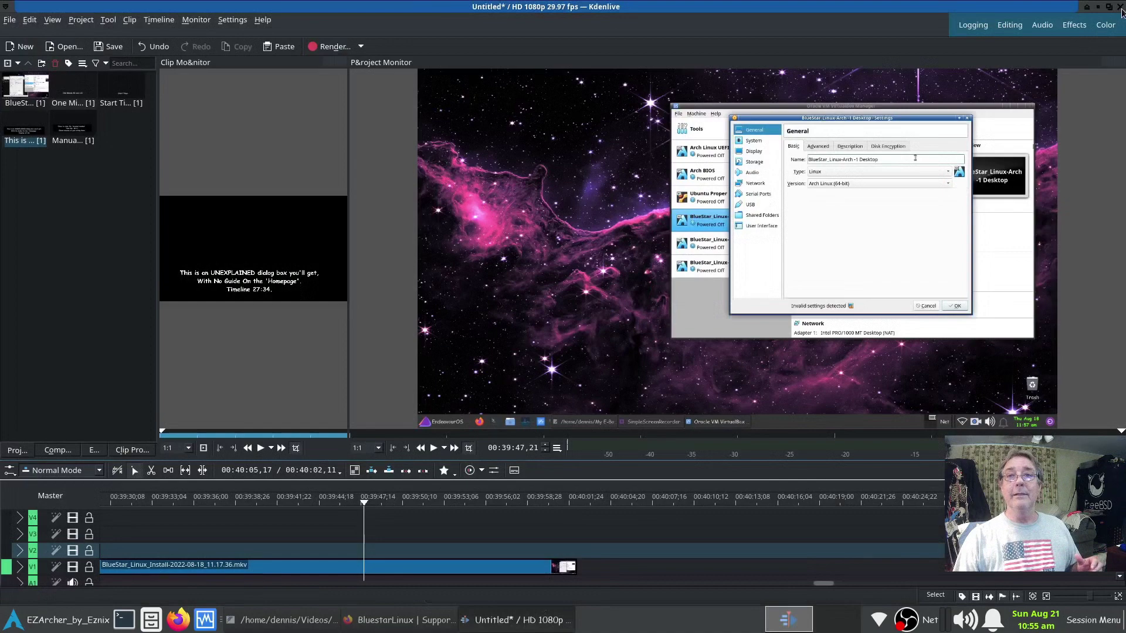
left_click(1120, 7)
left_click(561, 298)
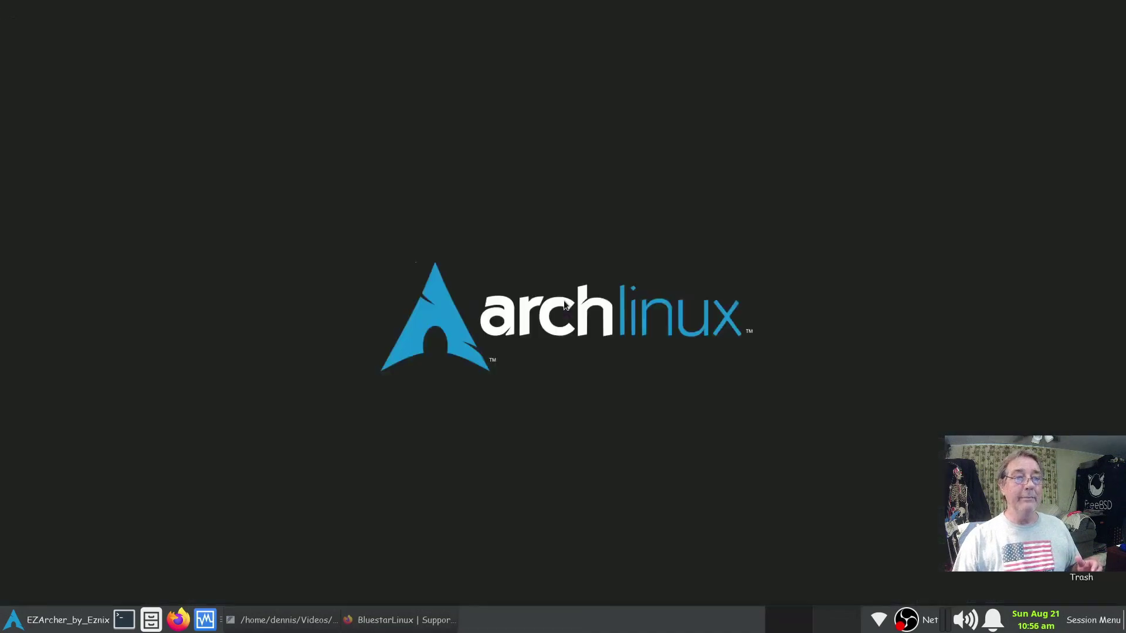
Step: Reopen the BlueStarLinux_9-2022_NOTES file, return to its opening summary of the editions, and close the editor
left_click(291, 620)
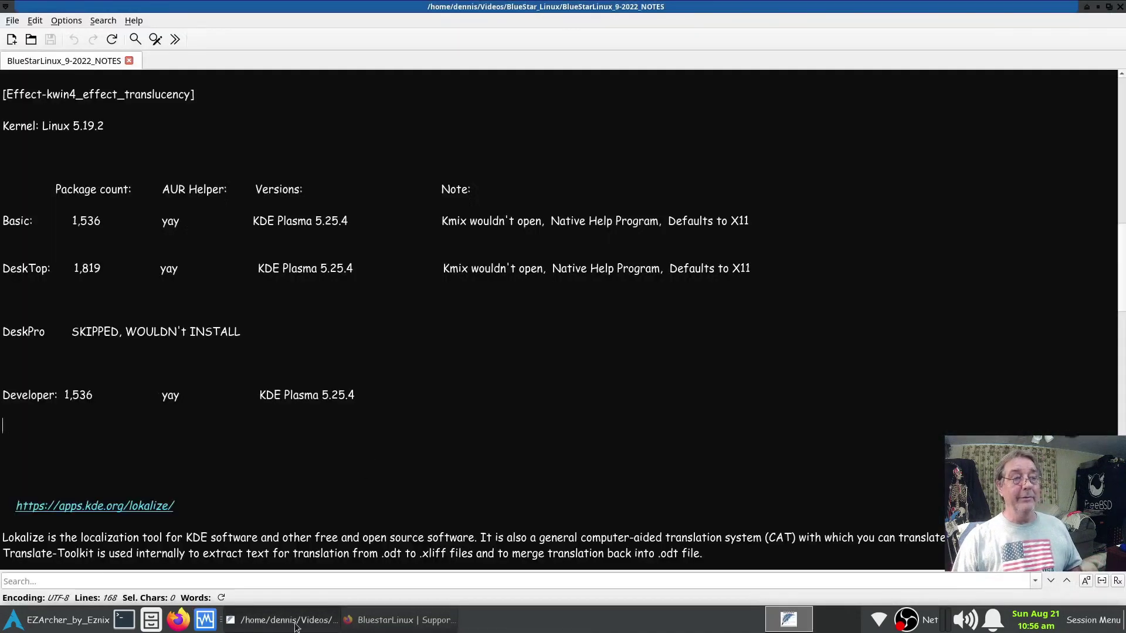
scroll(383, 390, "up", 10)
scroll(384, 390, "up", 4)
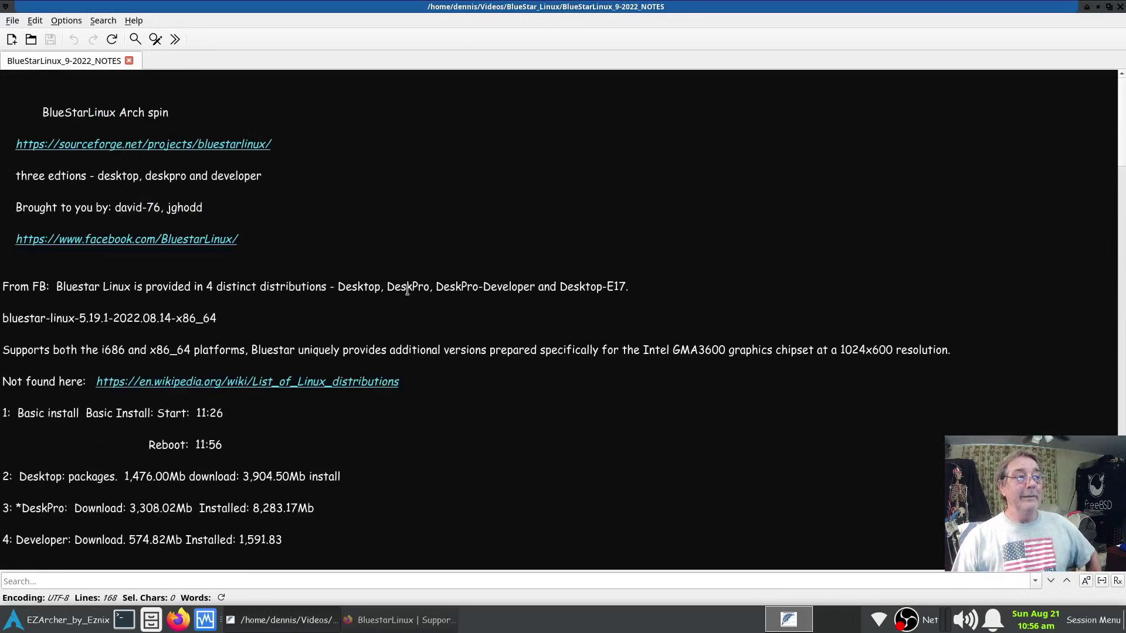
left_click(1120, 7)
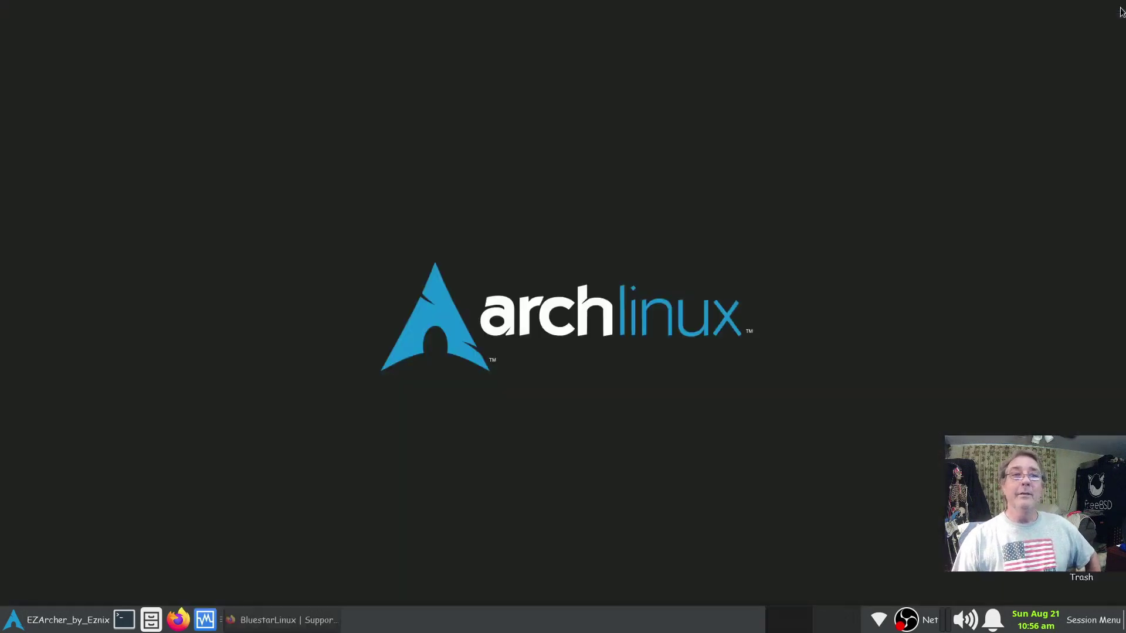
Step: Switch to Firefox, look over the BluestarLinux Support page on SourceForge, and close the browser
left_click(281, 626)
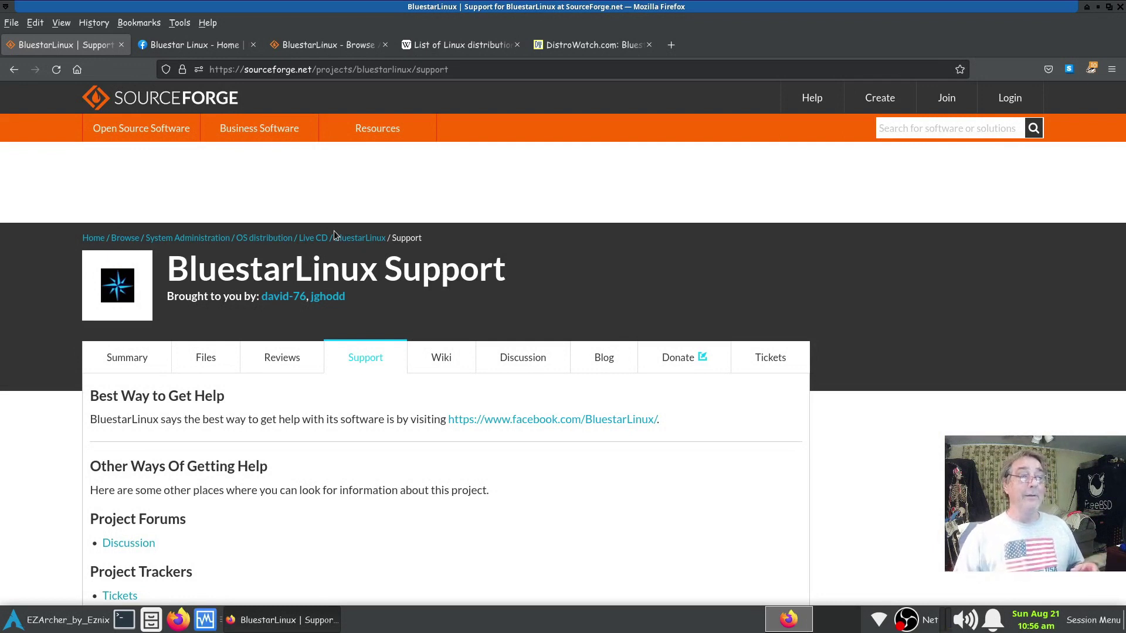
scroll(508, 526, "down", 3)
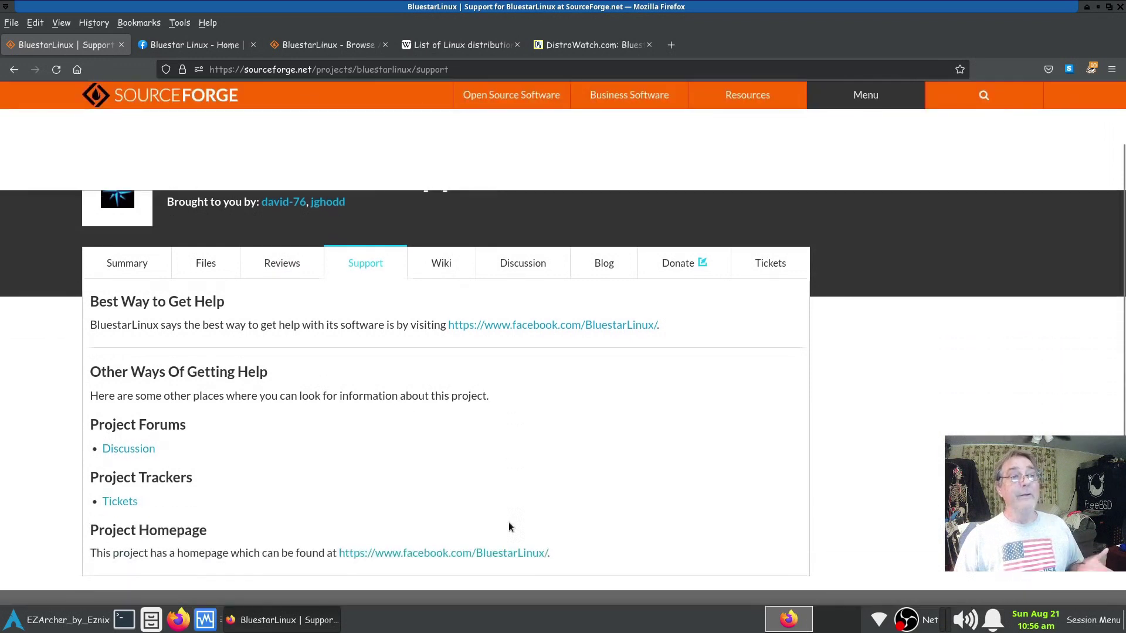
scroll(507, 521, "up", 3)
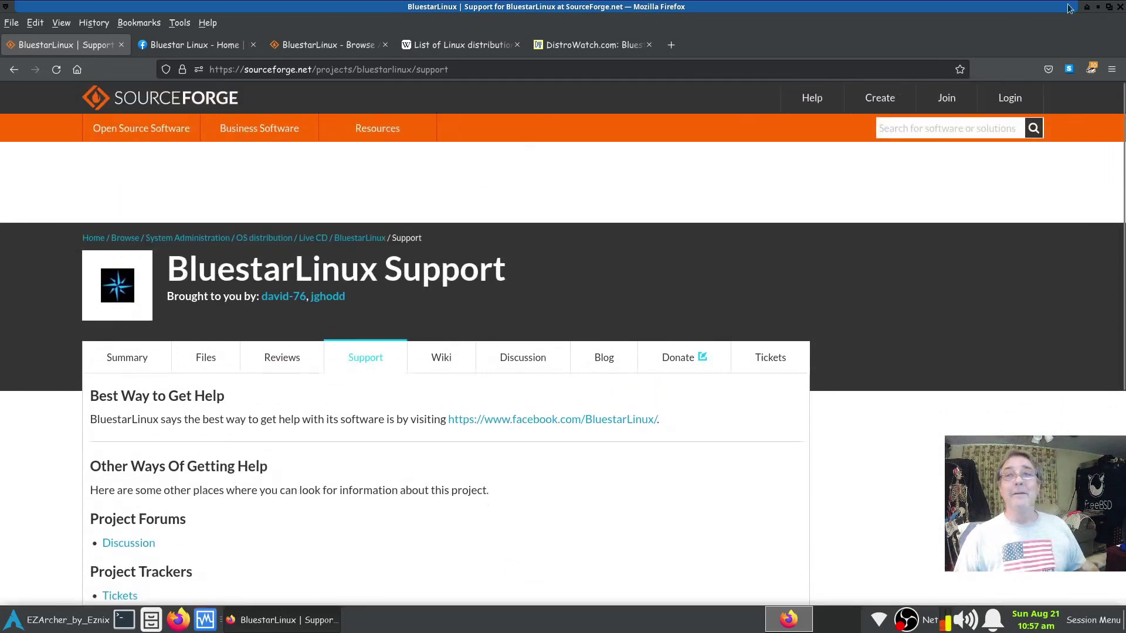
left_click(1120, 9)
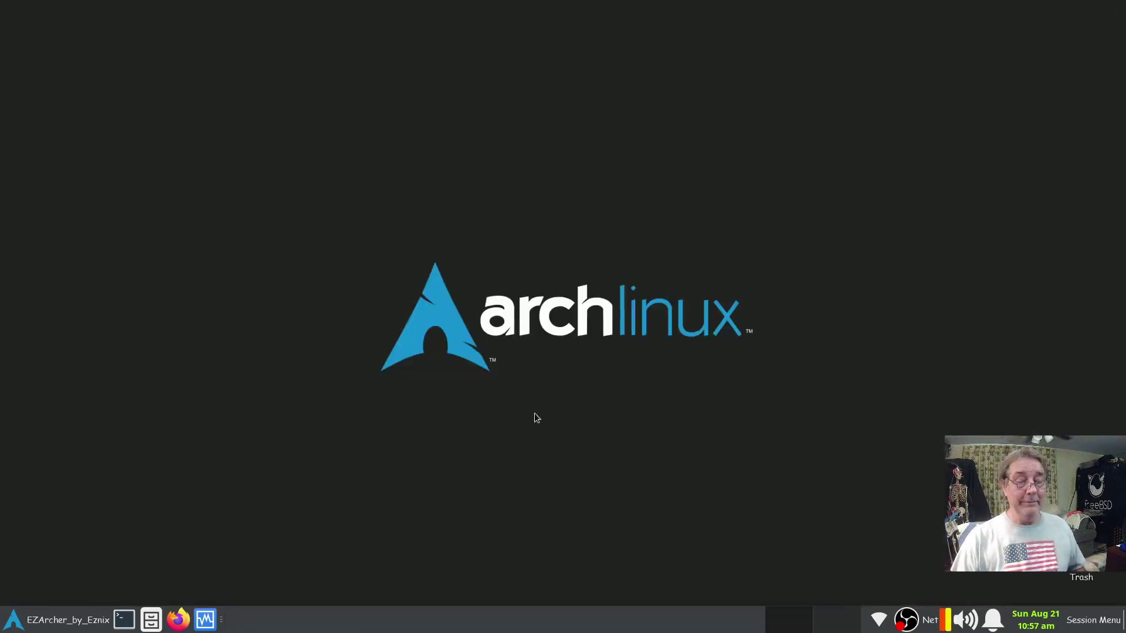